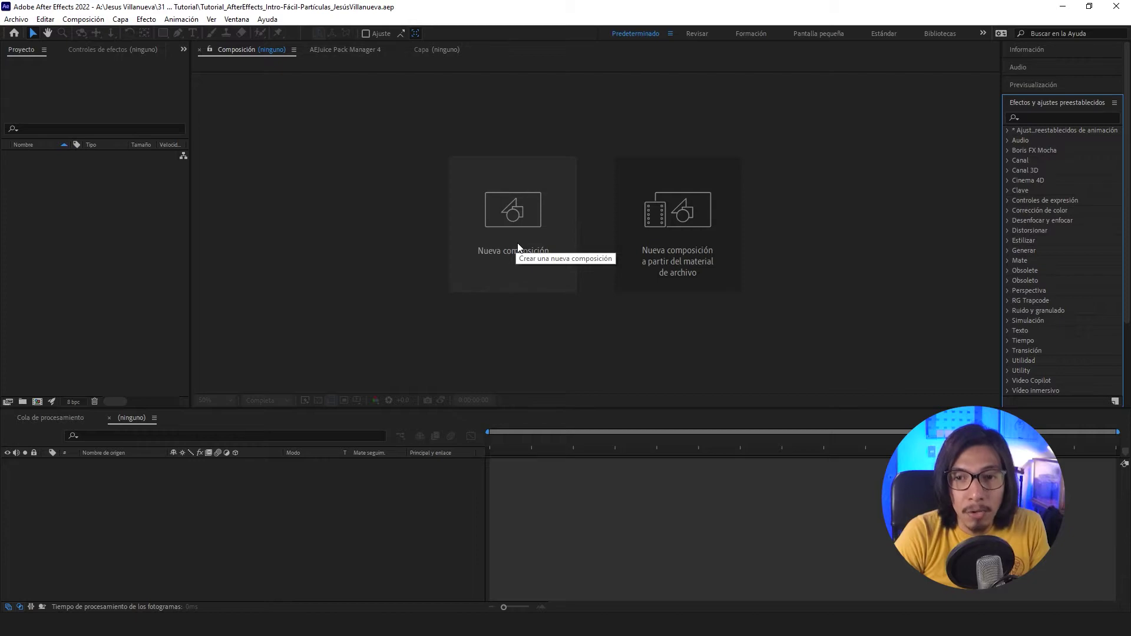
Create the composition Intro_Rápido_Part at 1920×1080 with a 0:00:05:00 duration
click(518, 246)
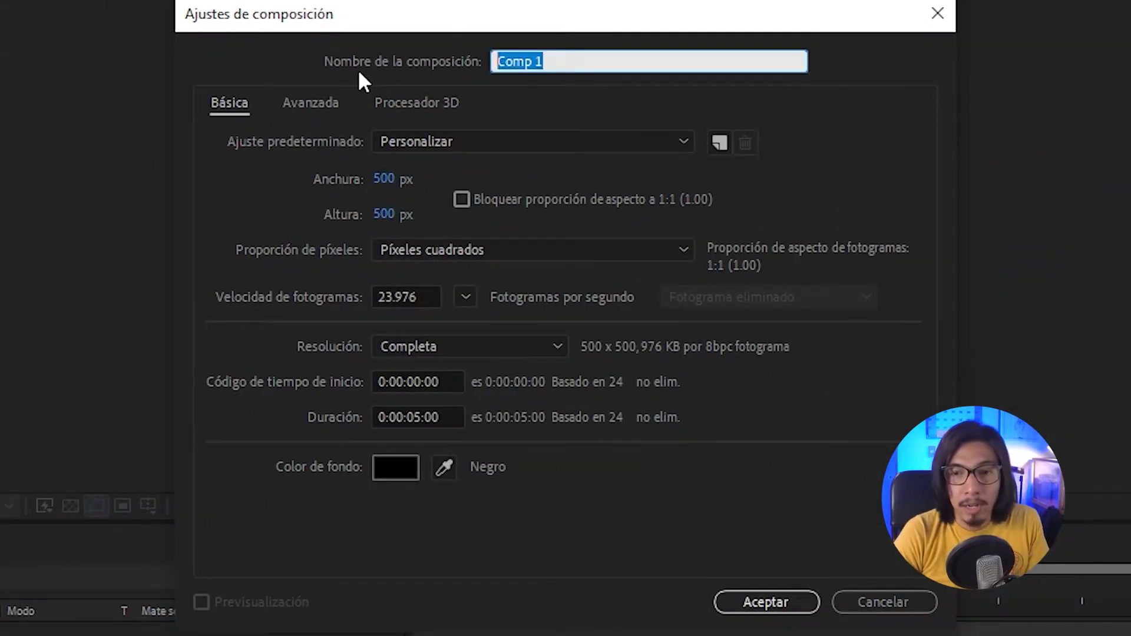
text(Intro_Rápido_Par)
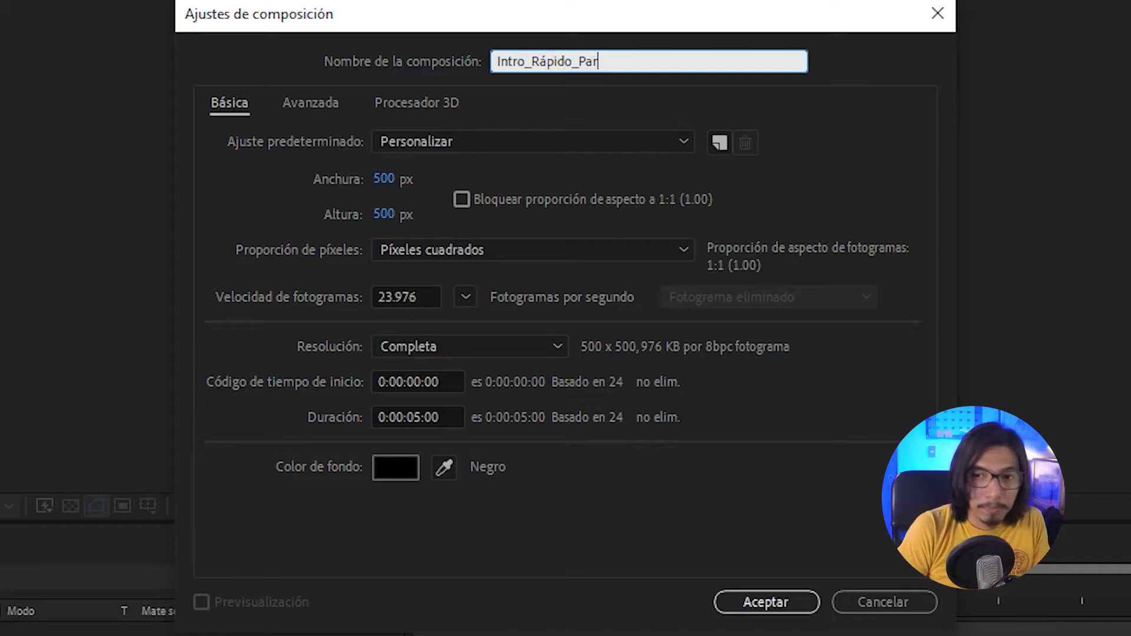
text(t)
click(383, 181)
text(1920)
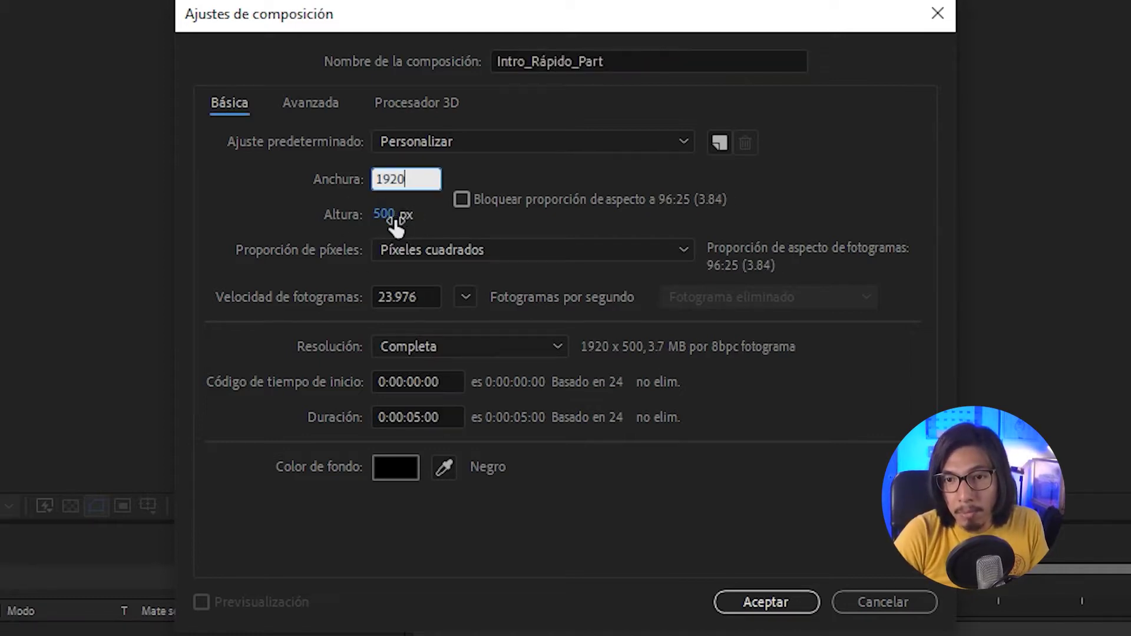
click(386, 215)
text(1080)
key(Return)
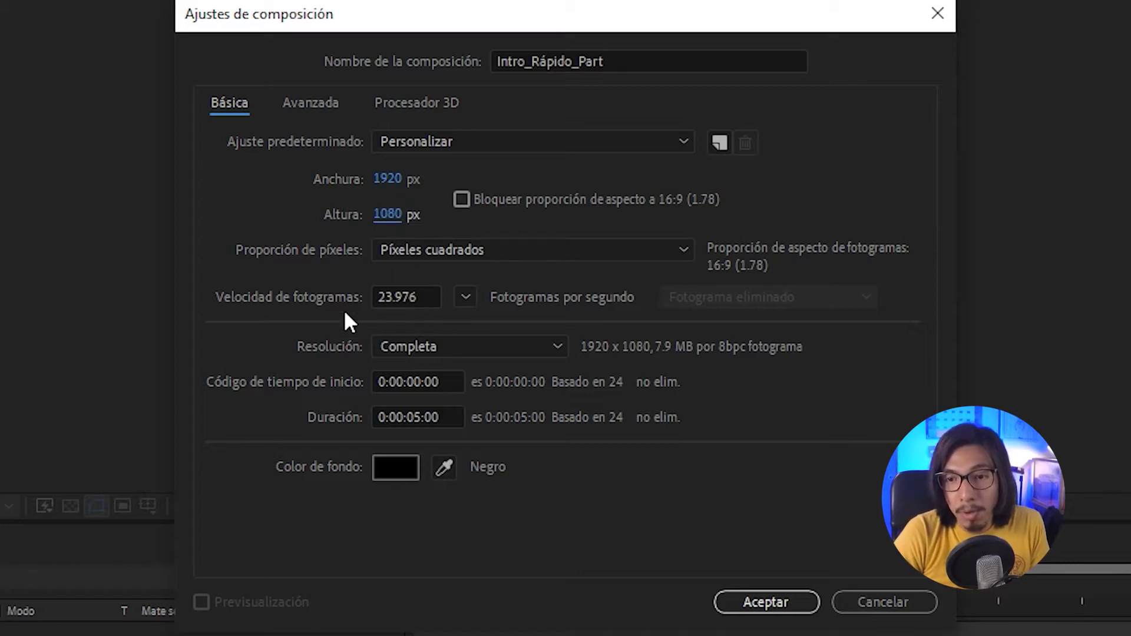
click(419, 417)
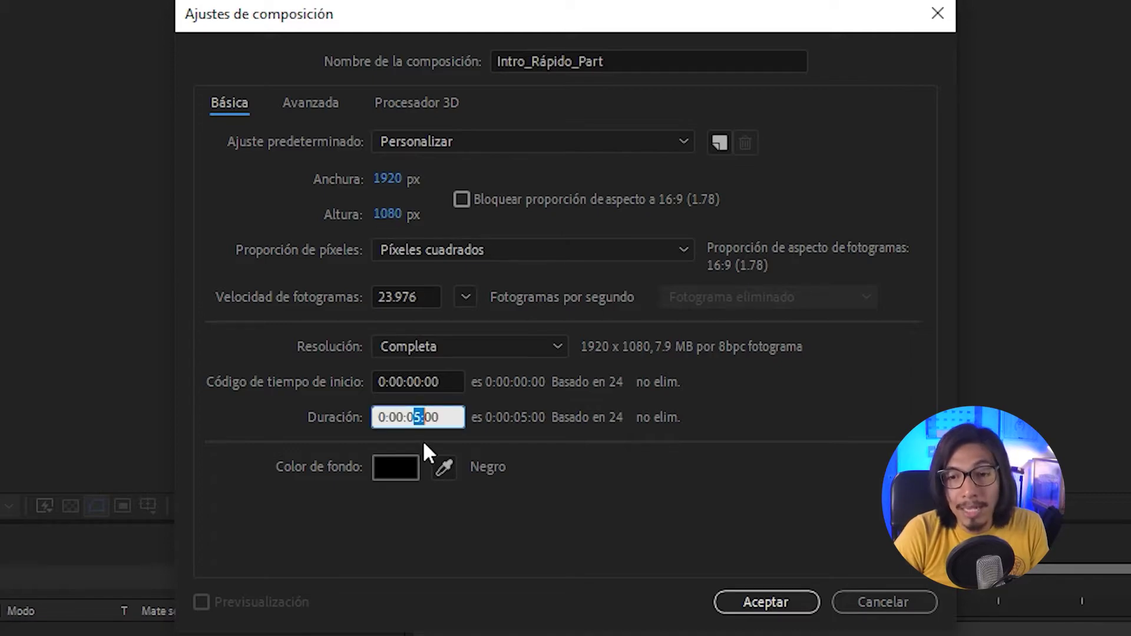
click(636, 458)
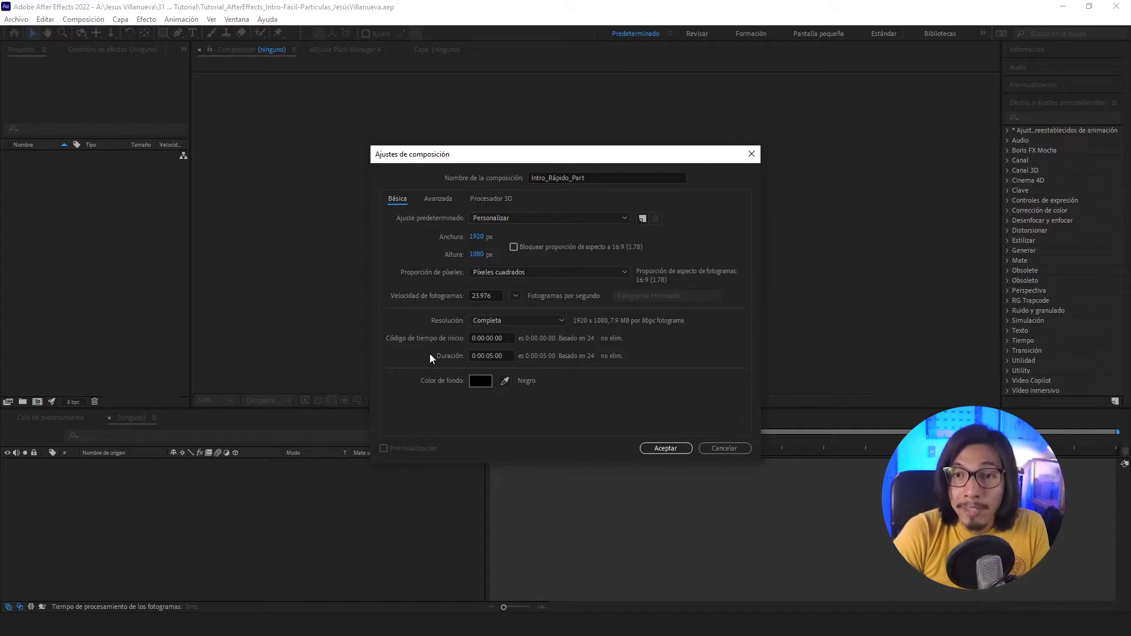
click(662, 448)
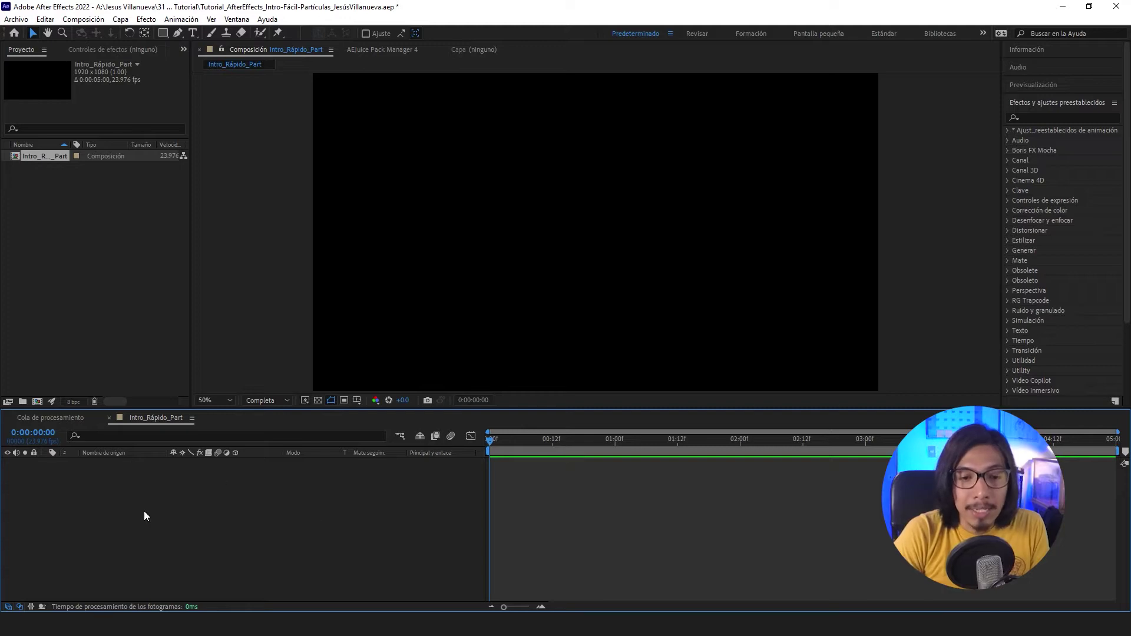
Add a black full-frame solid layer named Fondo via Nuevo > Sólido
right_click(182, 484)
mouse_move(347, 352)
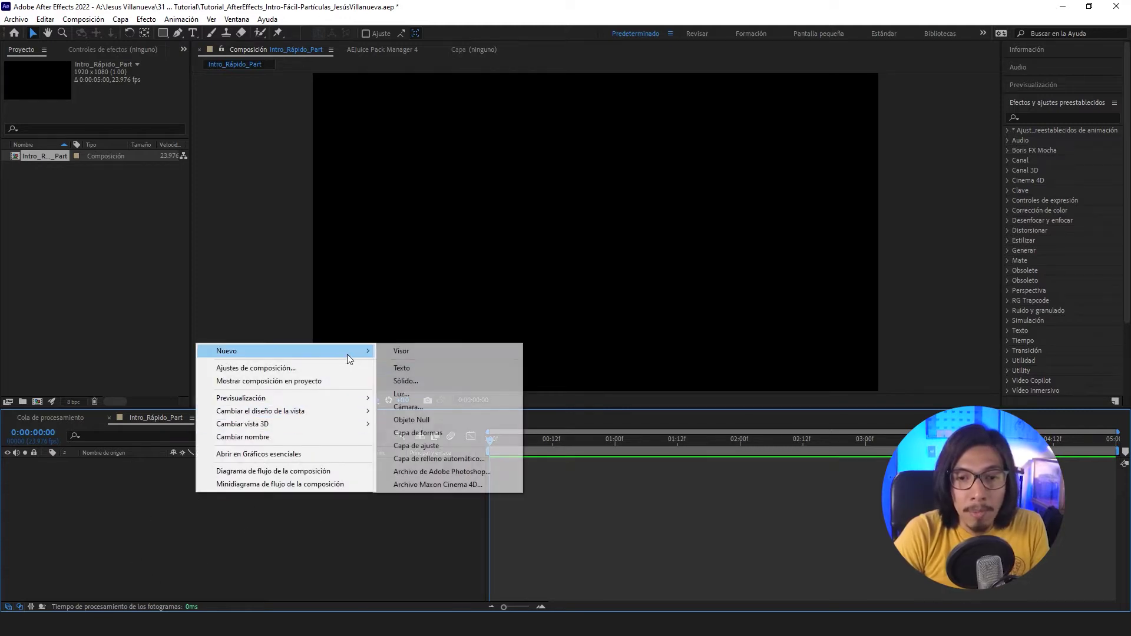
click(426, 381)
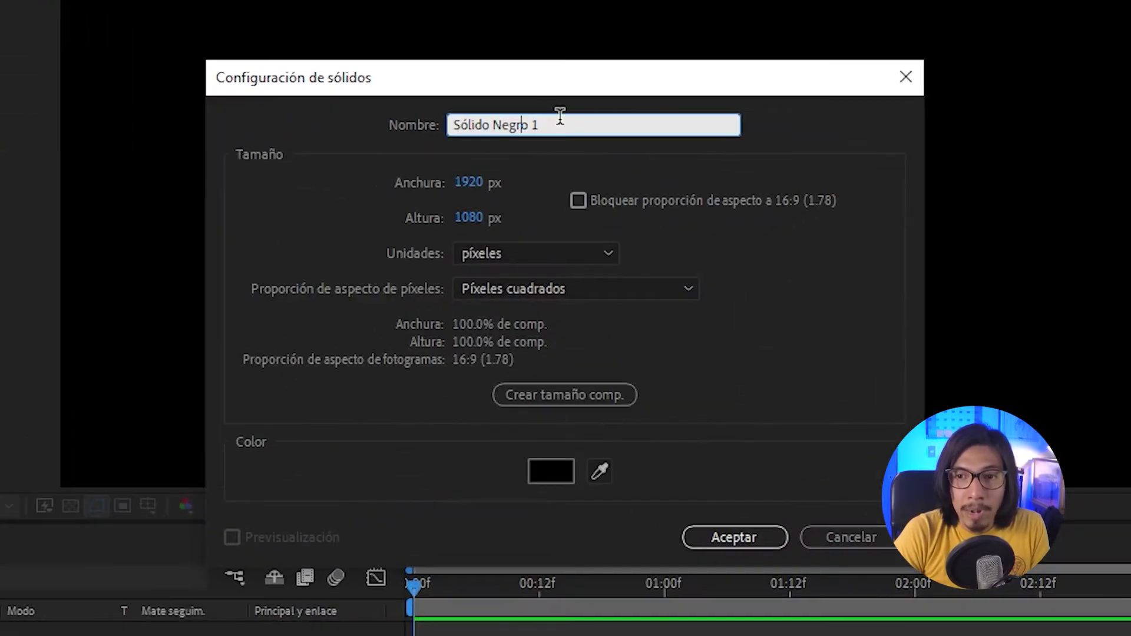
text(Fon)
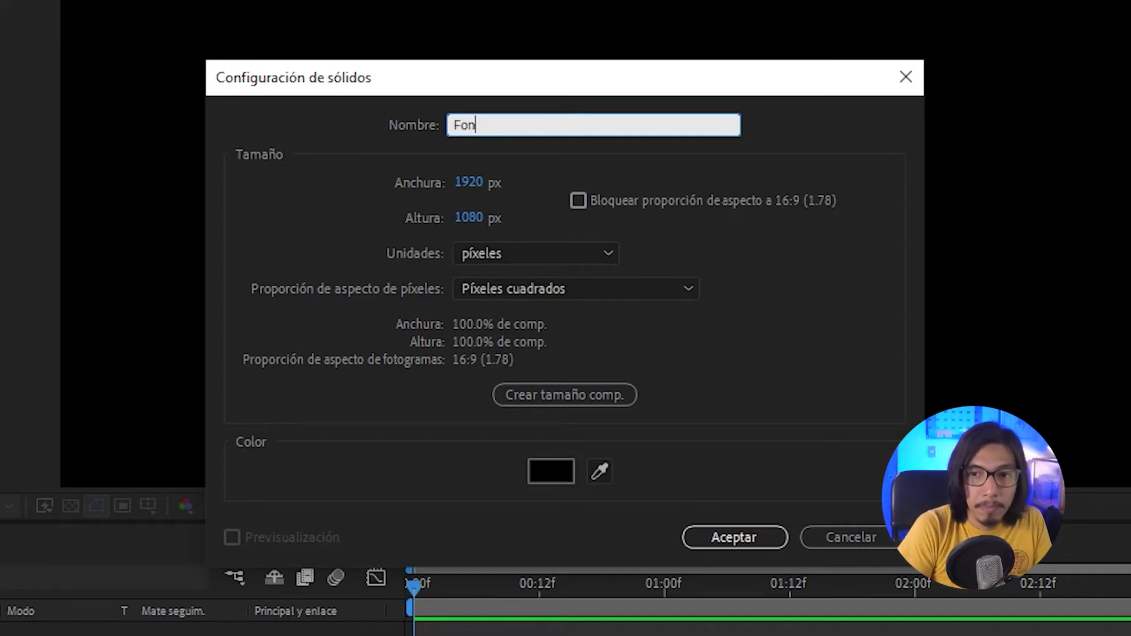
text(do)
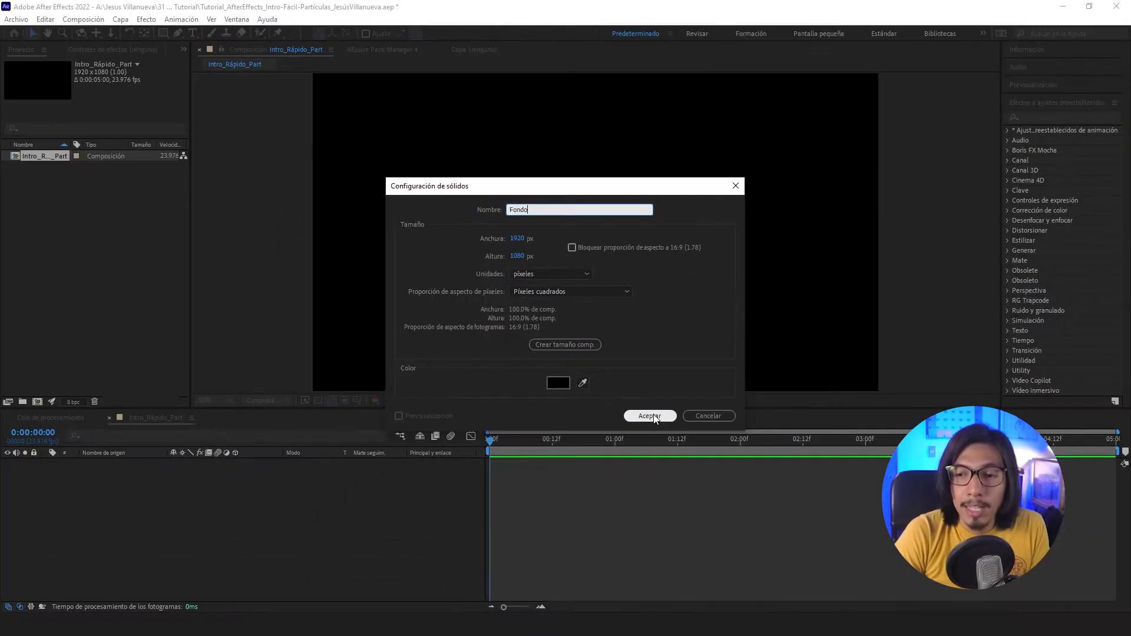
click(724, 537)
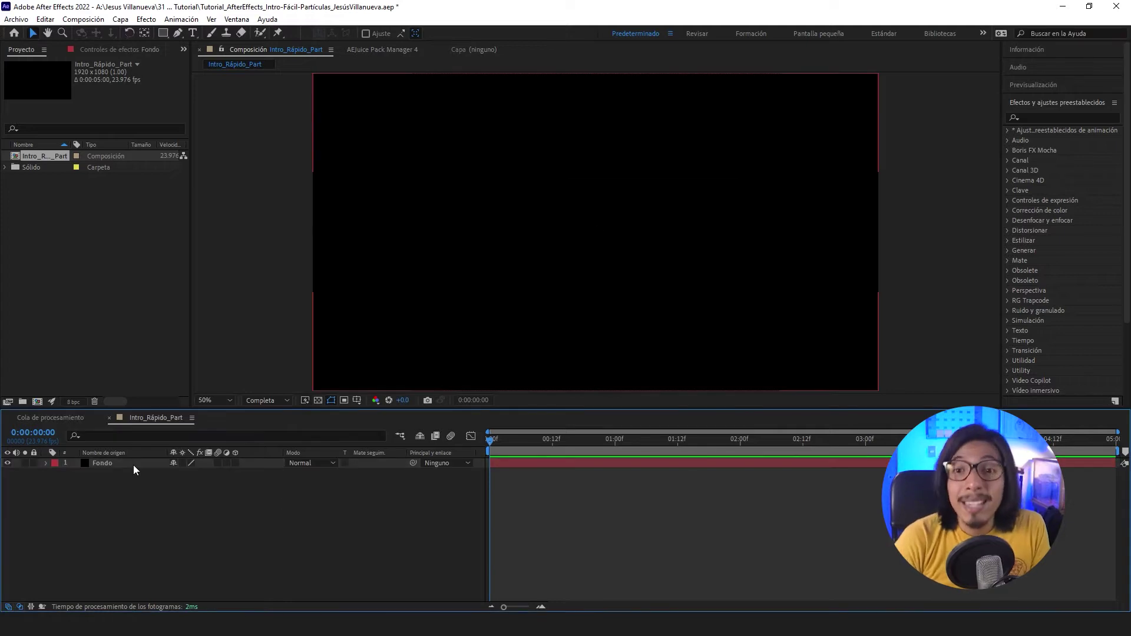
Apply the Relleno effect to the Fondo layer and set its colour to orange
click(134, 465)
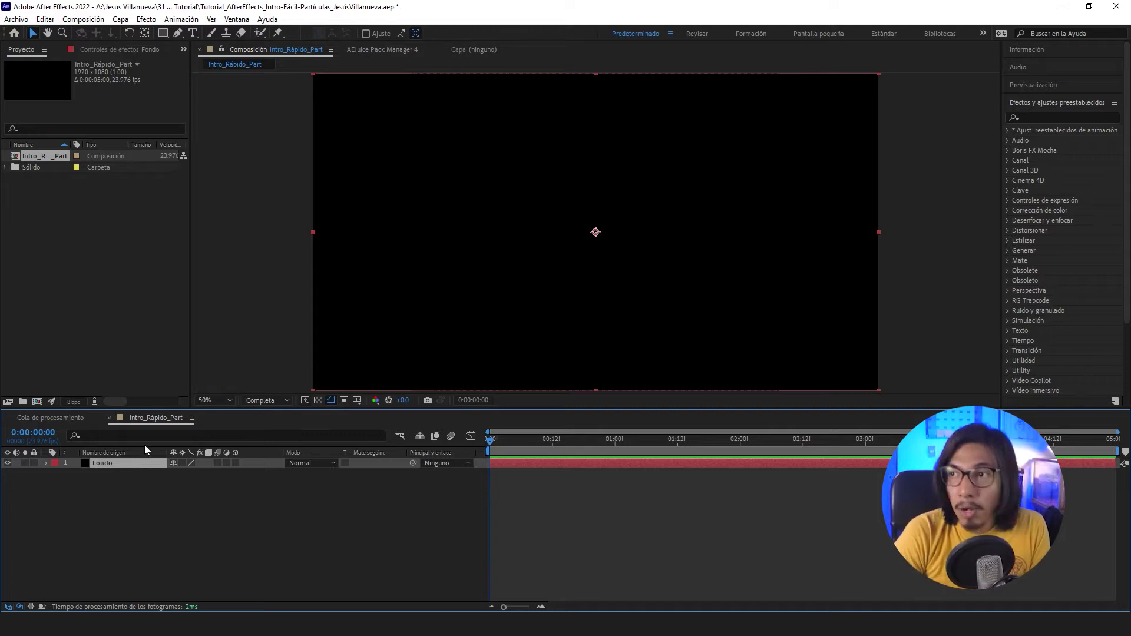
click(1065, 118)
text(rell)
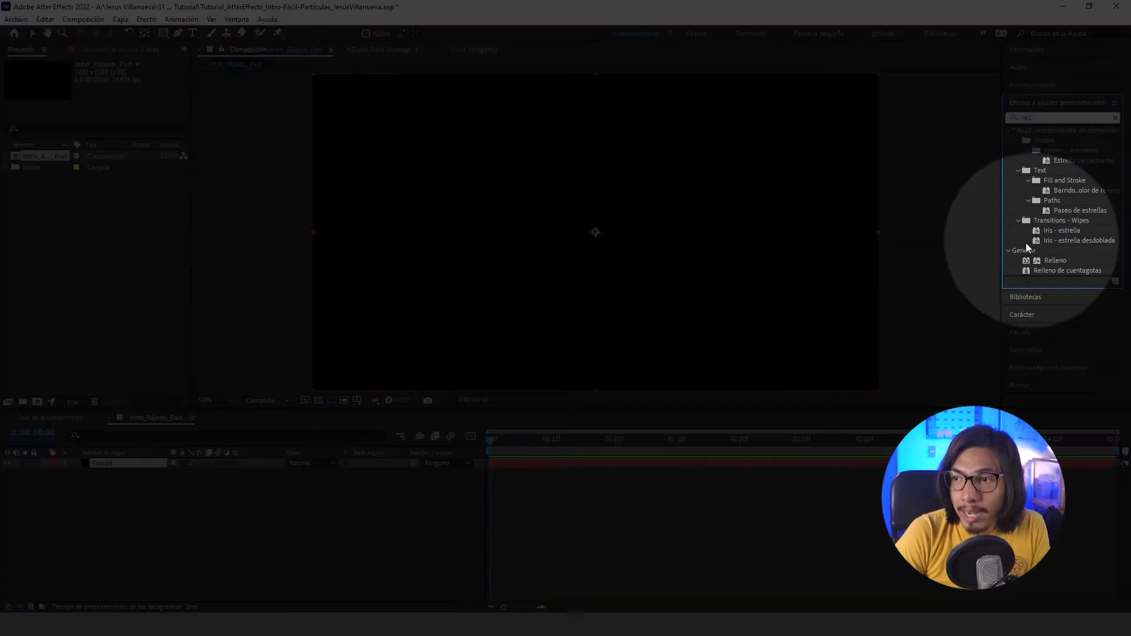
drag(1055, 260, 128, 466)
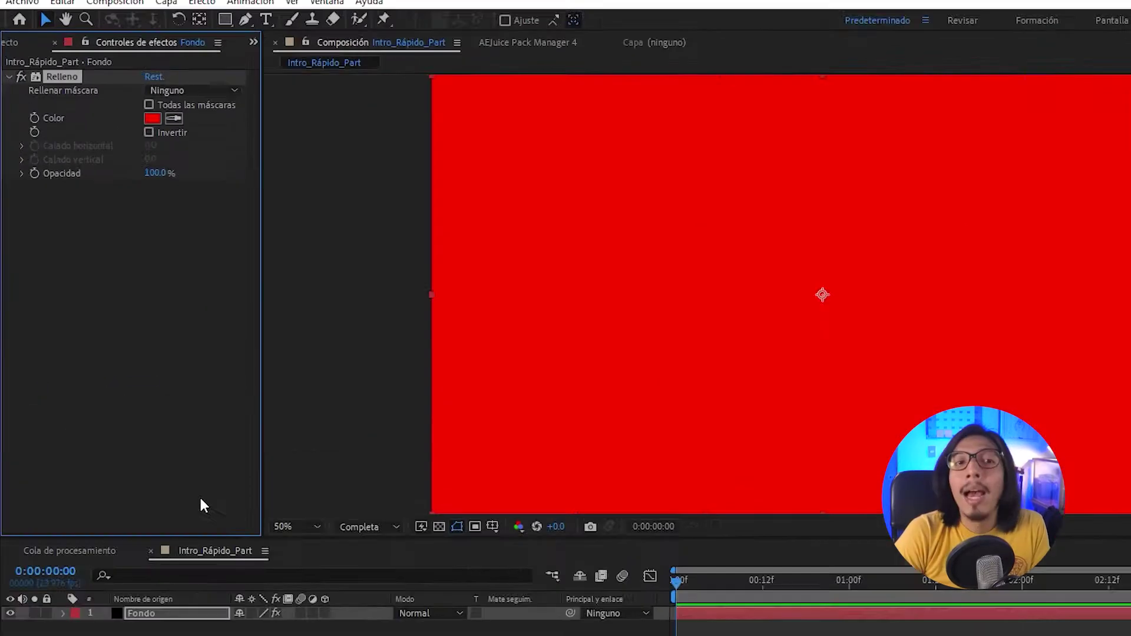
click(279, 165)
click(496, 373)
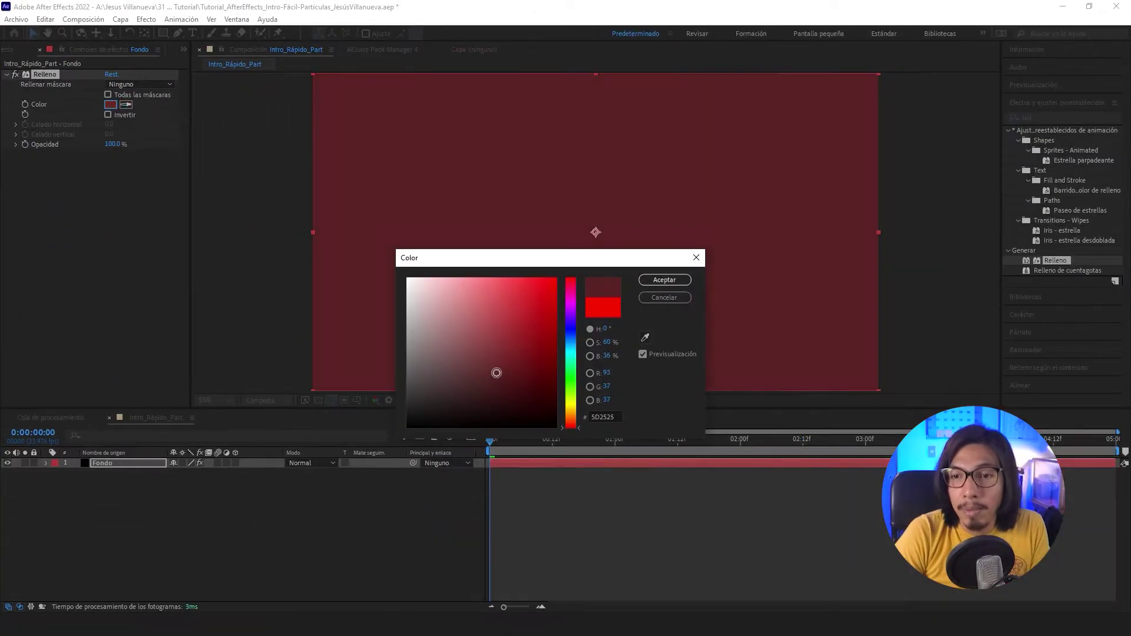
drag(559, 356, 582, 415)
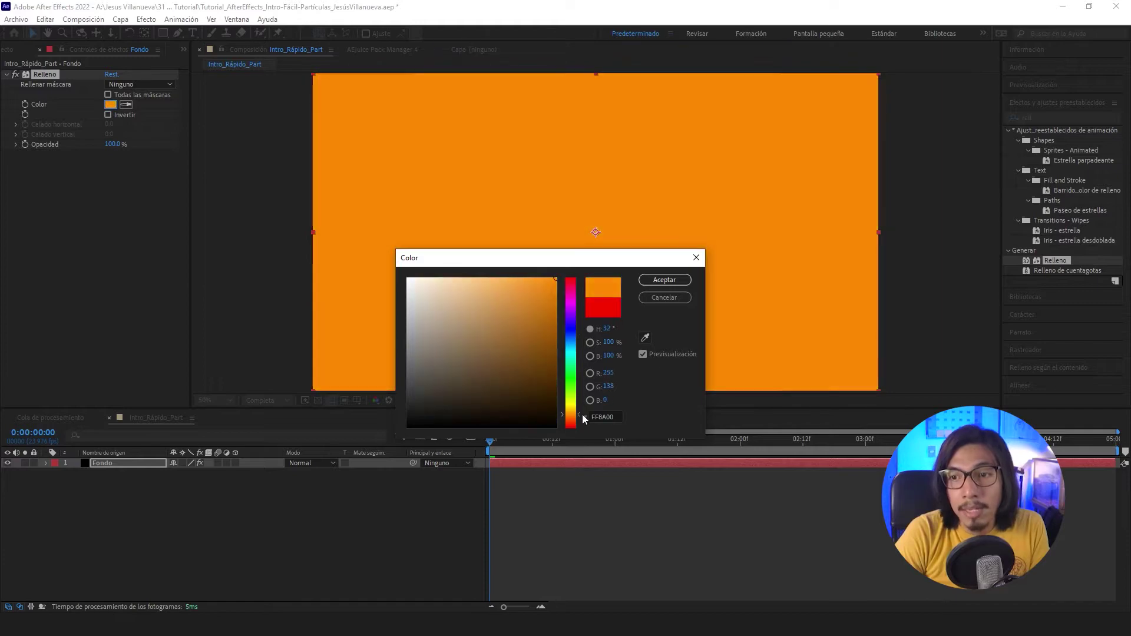
click(649, 281)
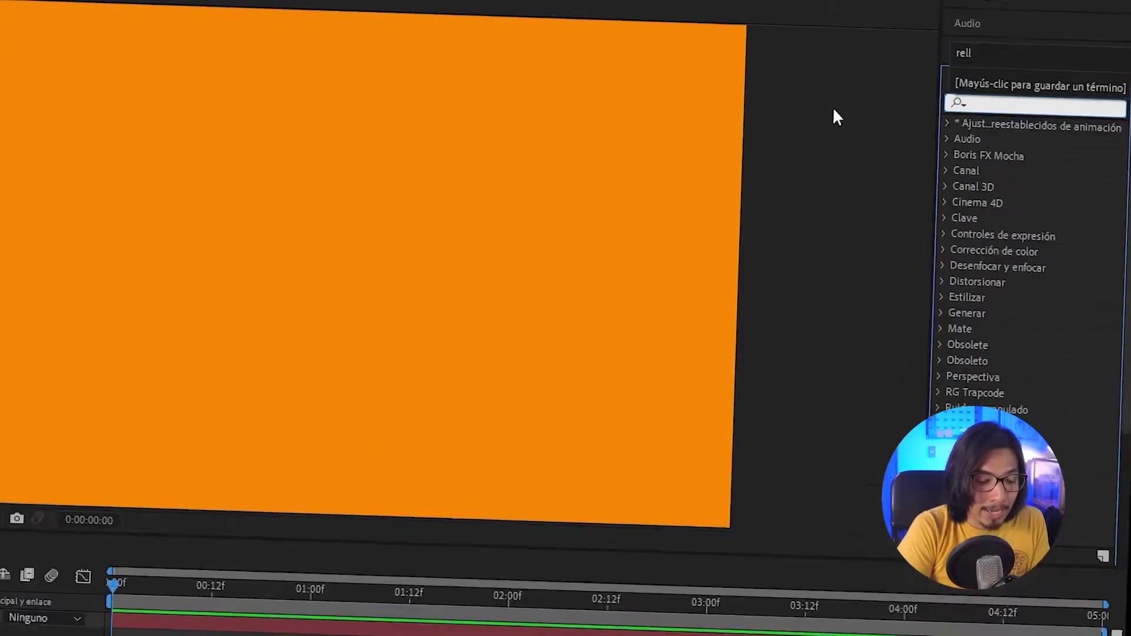
Add Gradación de degradado to Fondo with a red start colour and green end colour
text(gradac)
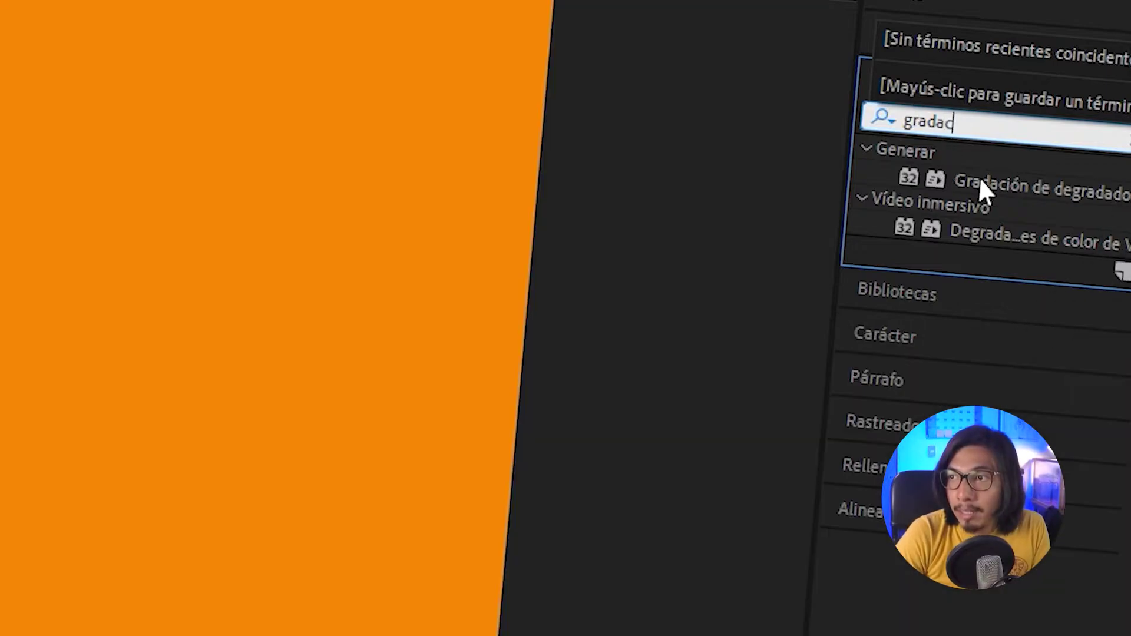
click(1044, 183)
drag(1020, 150, 91, 292)
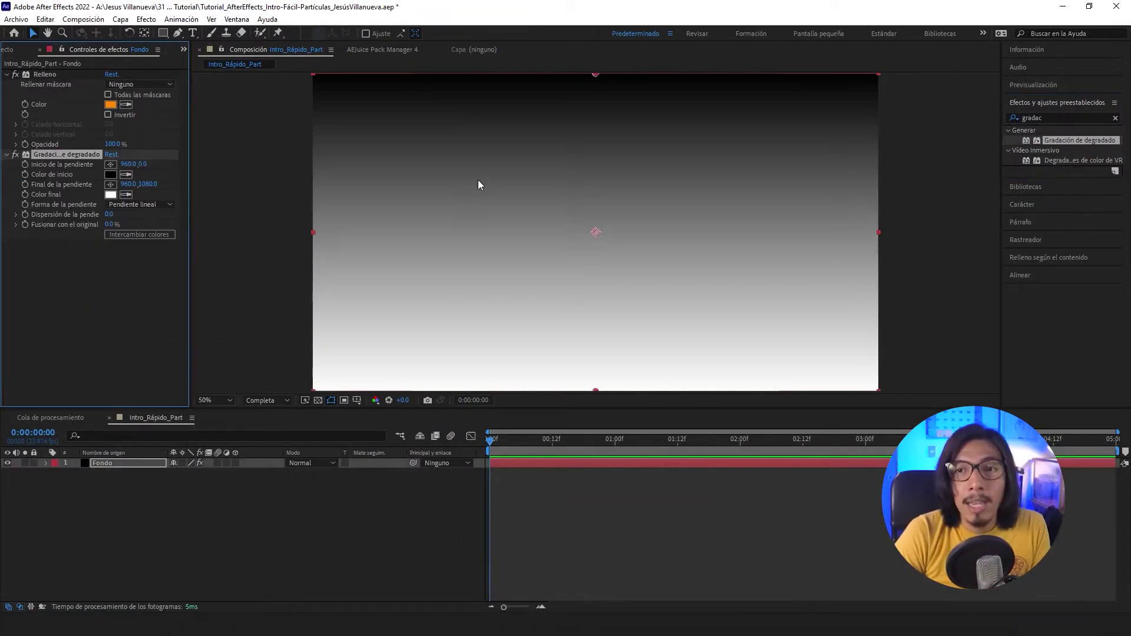
click(111, 175)
click(502, 298)
key(Return)
click(110, 195)
click(564, 373)
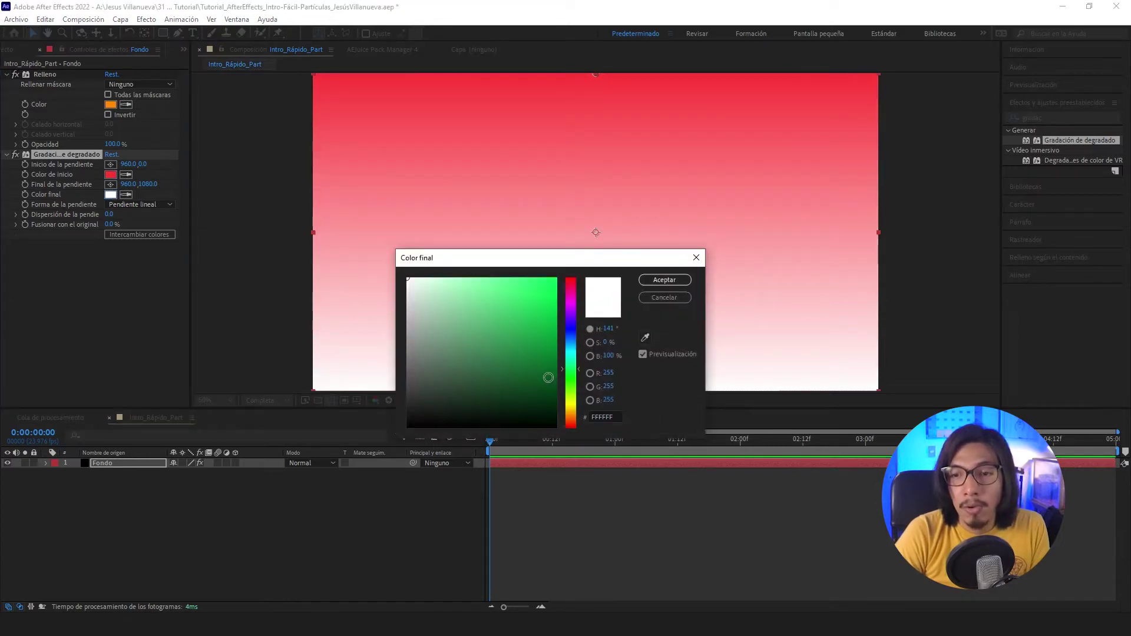
click(548, 374)
click(664, 280)
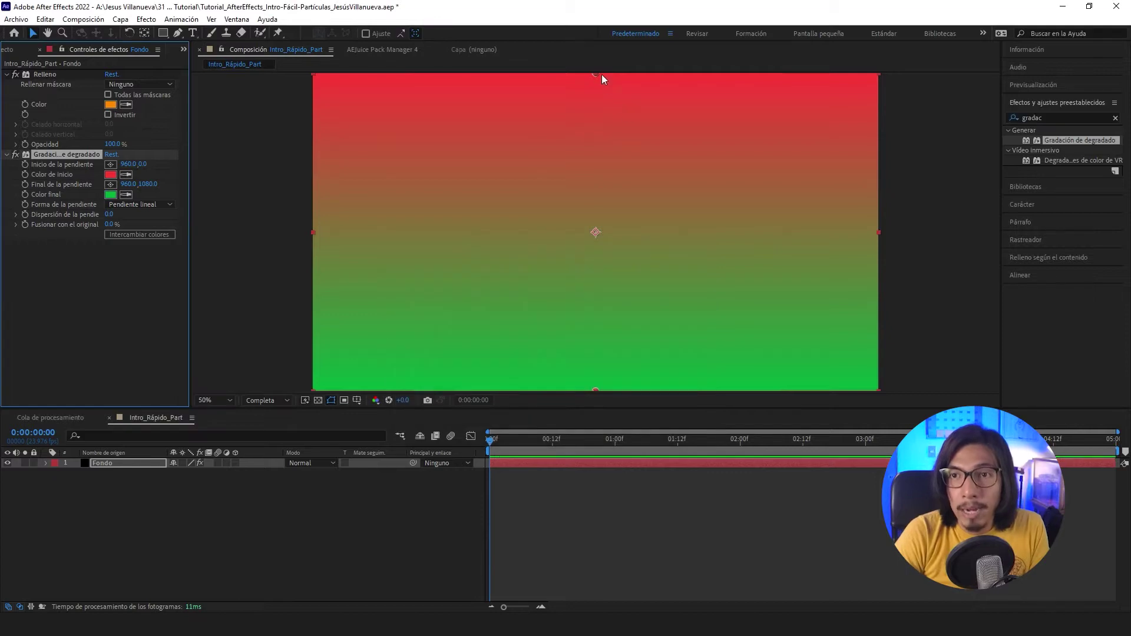
Move the gradient start to the top-left corner and its end to the bottom-right corner
drag(596, 76, 470, 92)
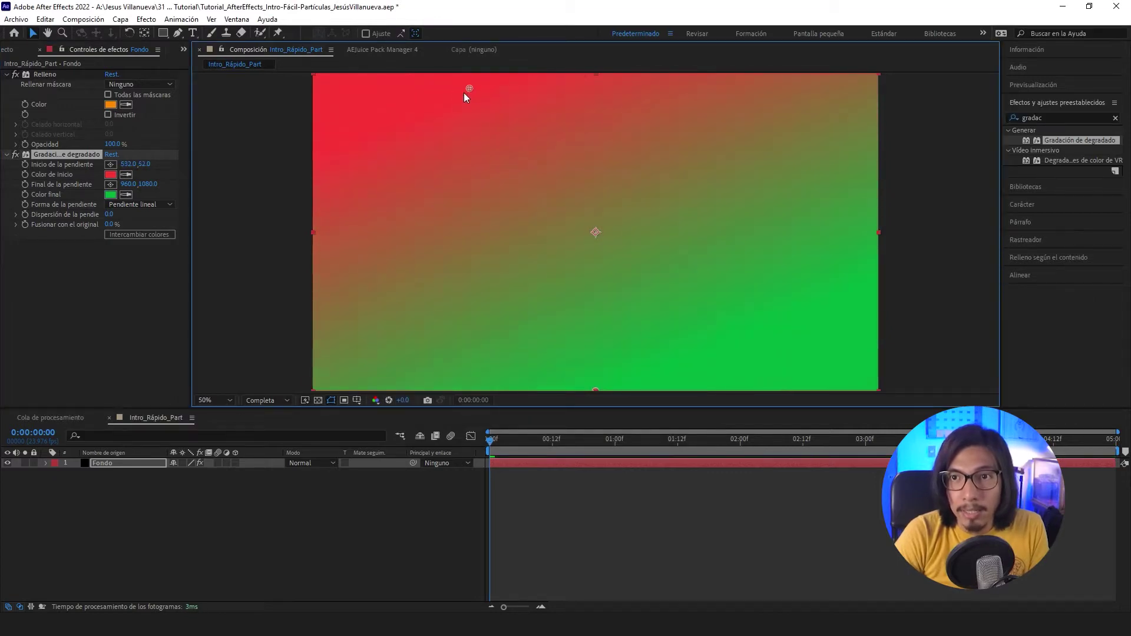
drag(315, 87, 314, 80)
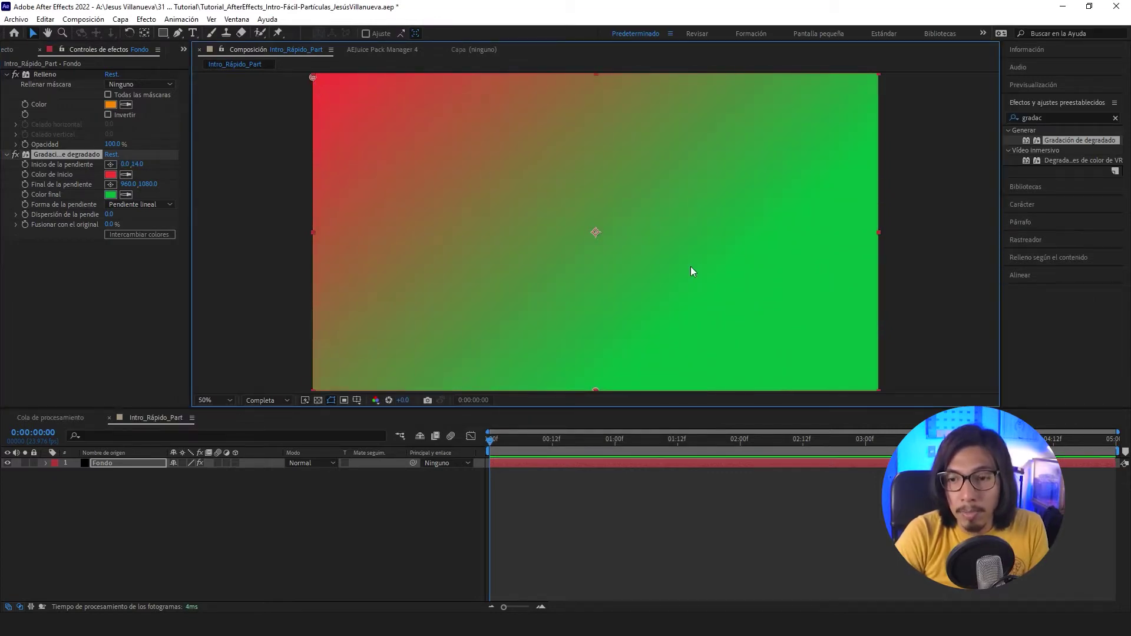
drag(595, 389, 757, 368)
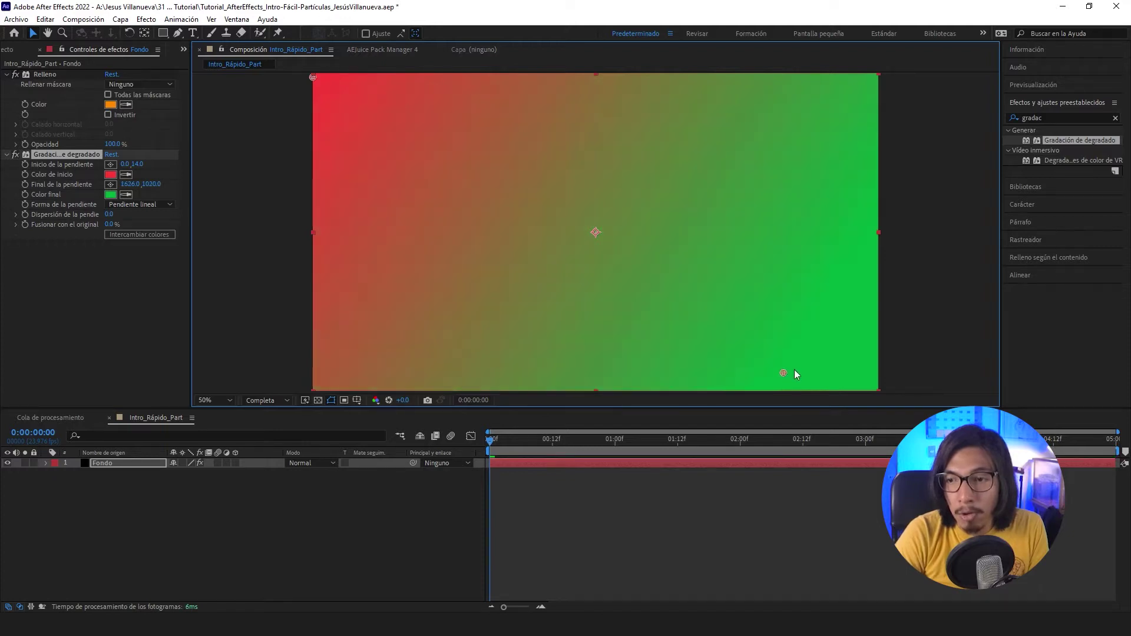
drag(879, 402, 878, 388)
click(387, 530)
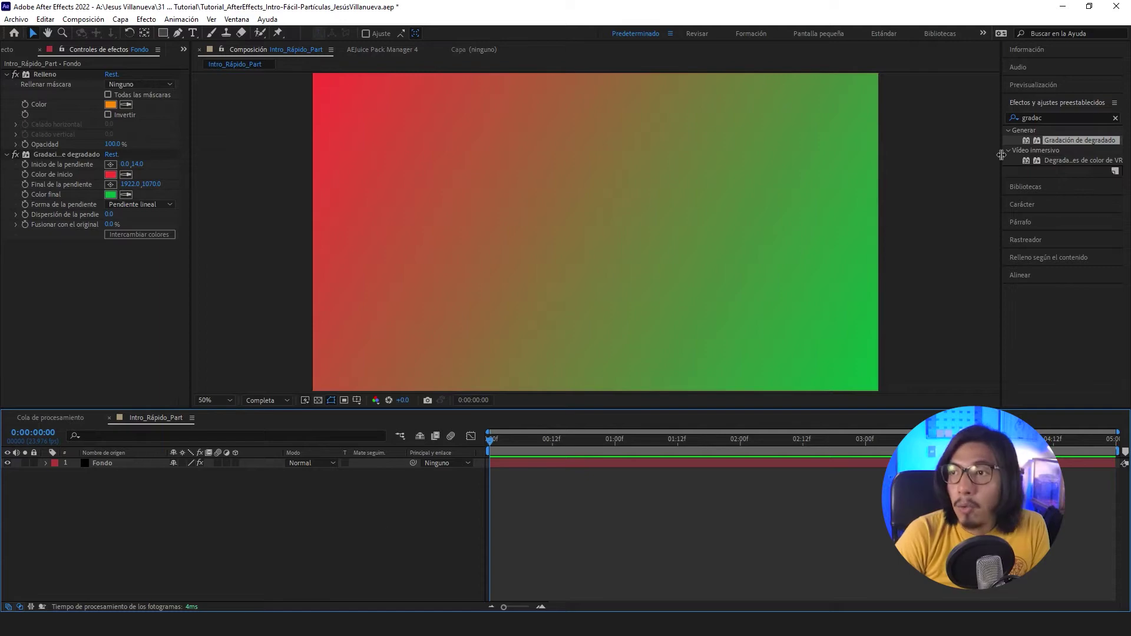
double_click(1051, 118)
text(degra)
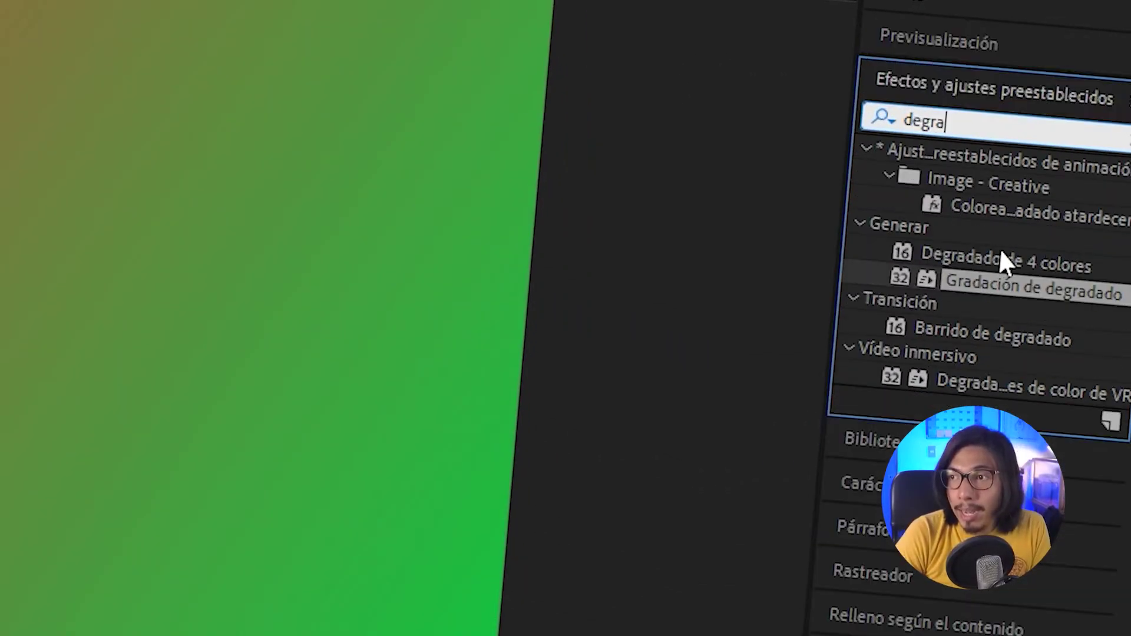
Apply Degradado de 4 colores to Fondo with colours 1D1135, 0C164F, 5643FD and 7649FE
drag(1001, 262, 36, 288)
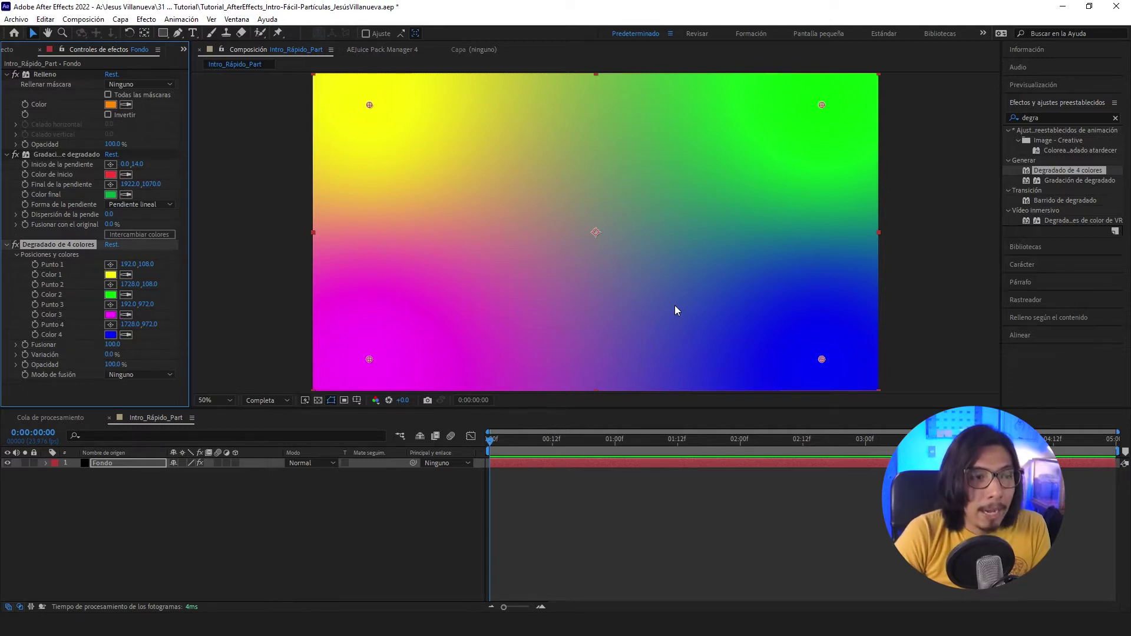
click(110, 275)
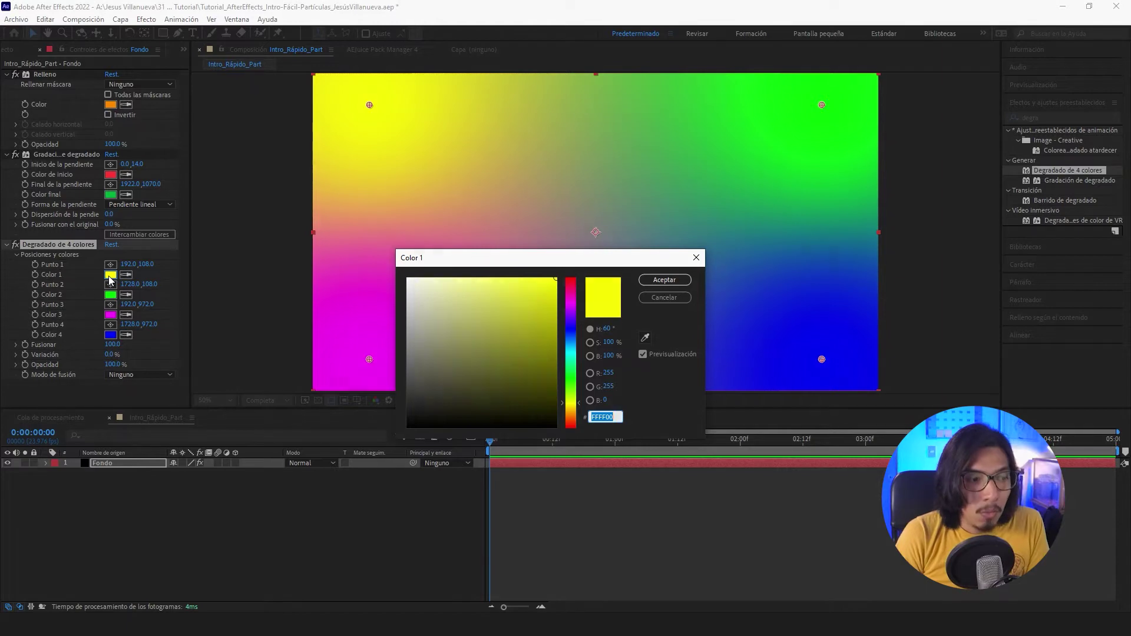
text(1D1135)
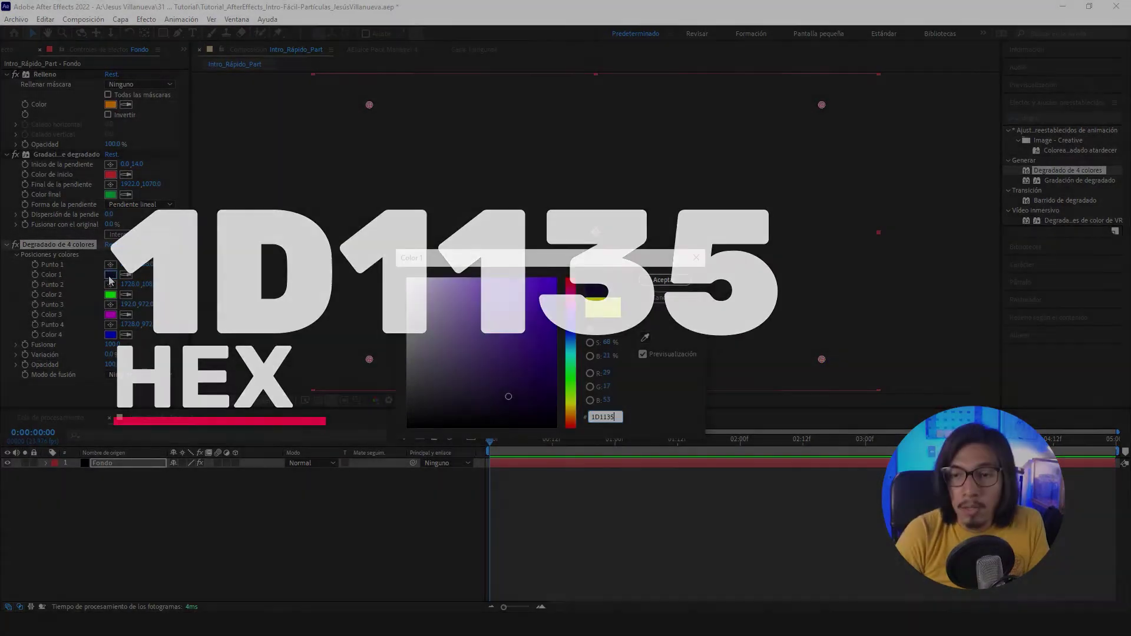
key(Return)
click(111, 296)
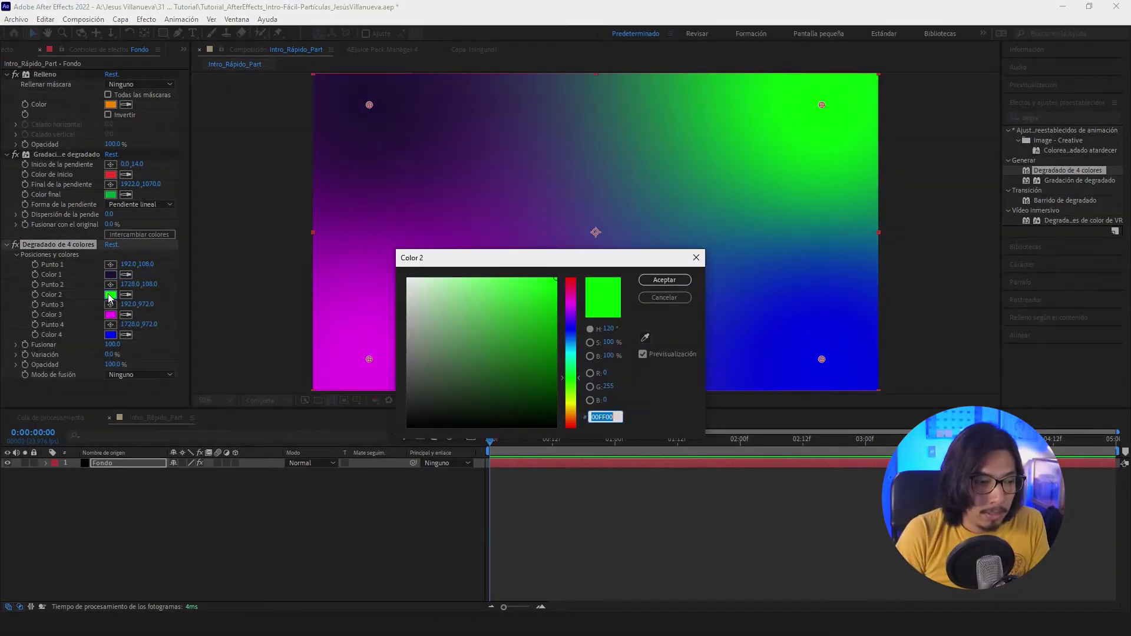
text(0C16)
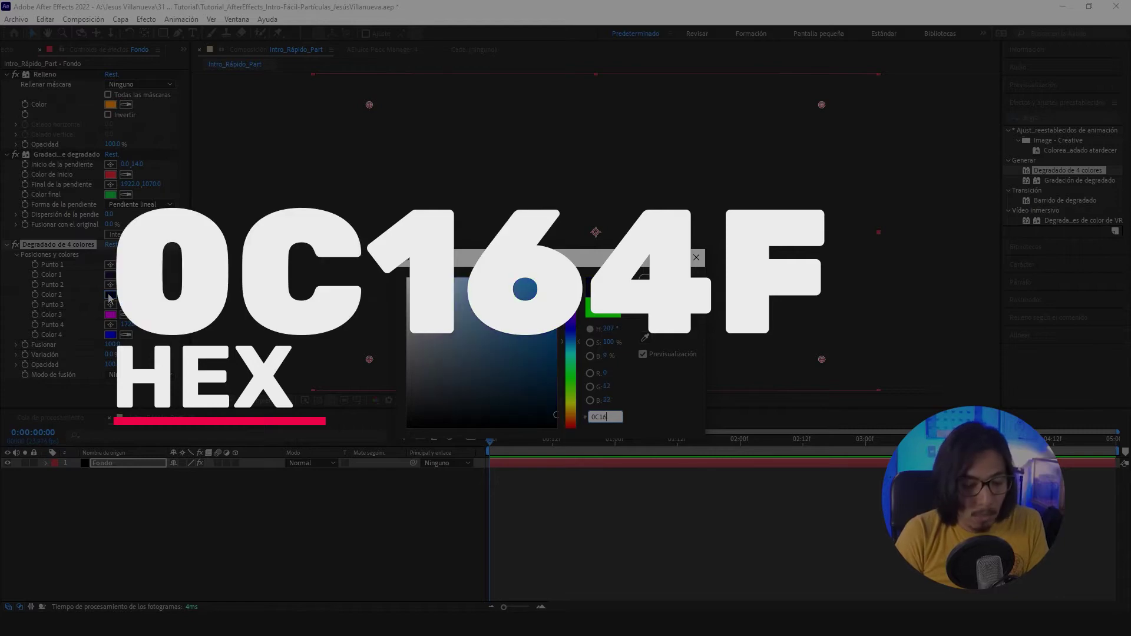
text(4F)
key(Return)
click(111, 315)
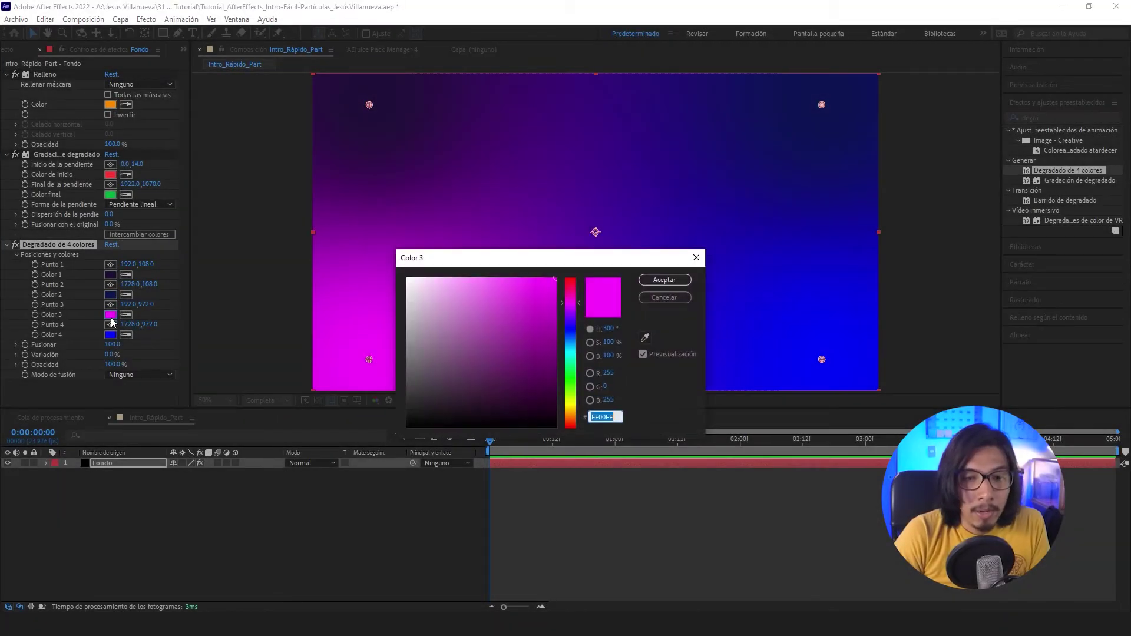
text(56)
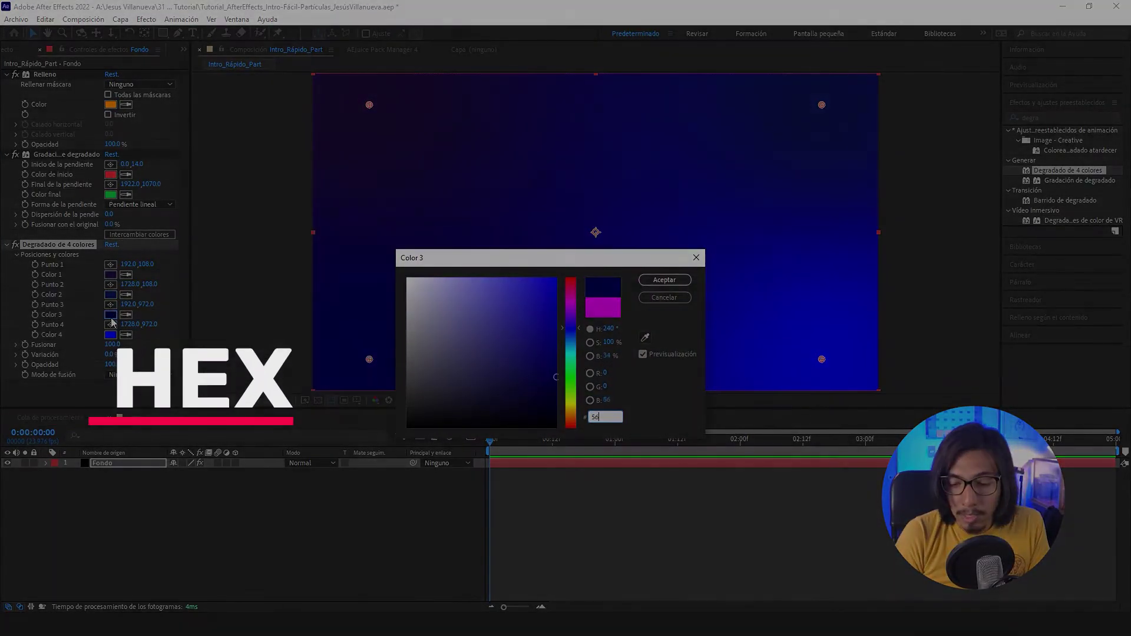
text(43FD)
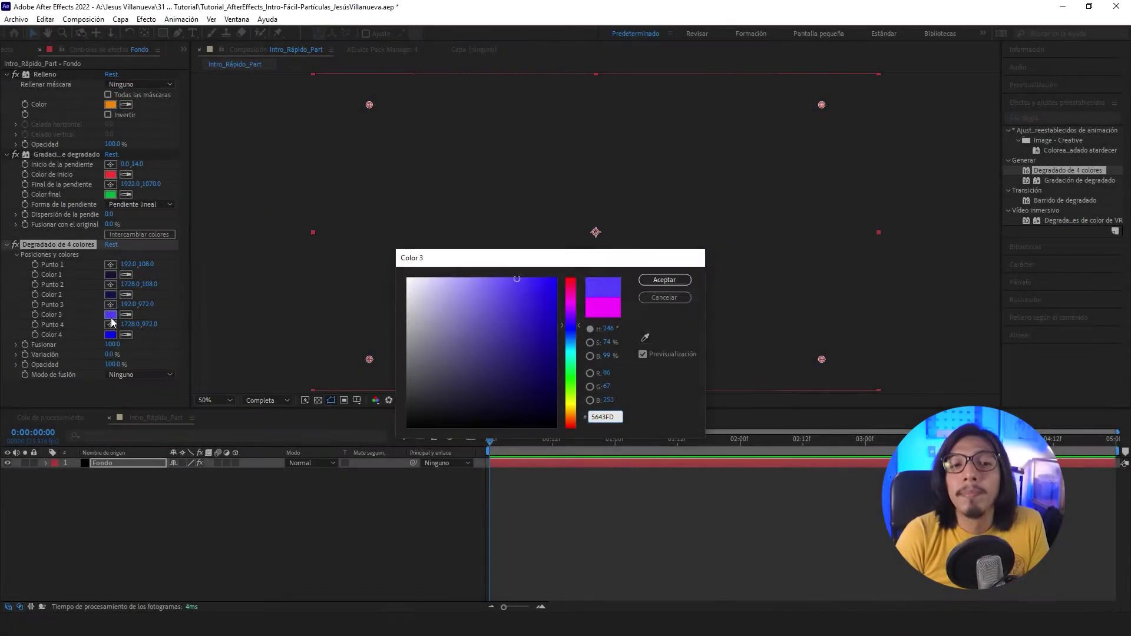
key(Return)
click(115, 336)
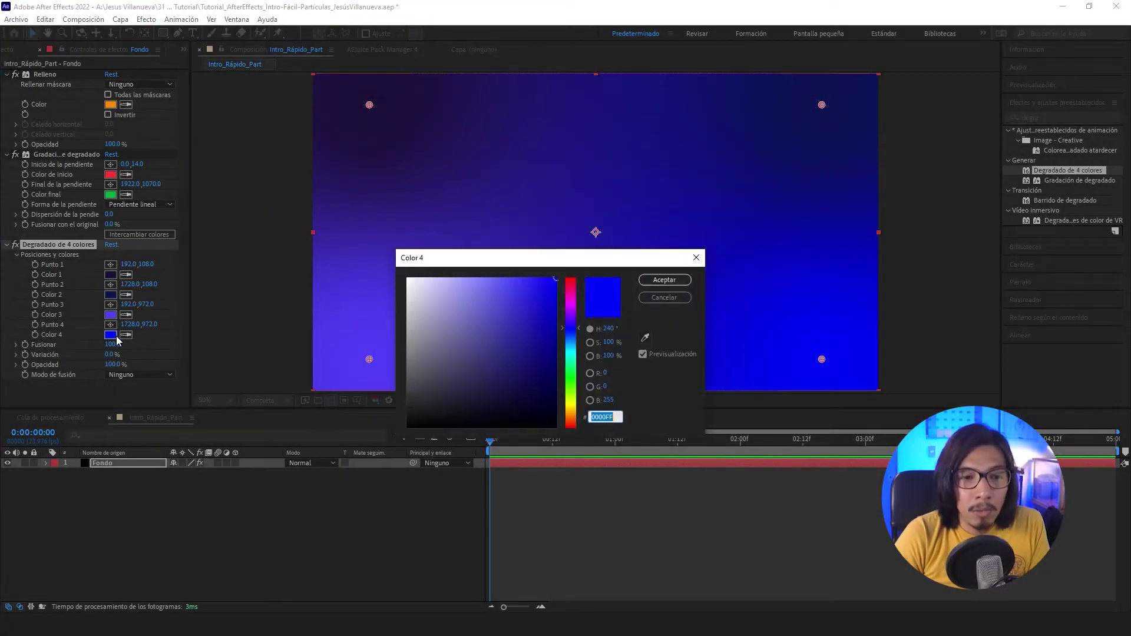
text(764)
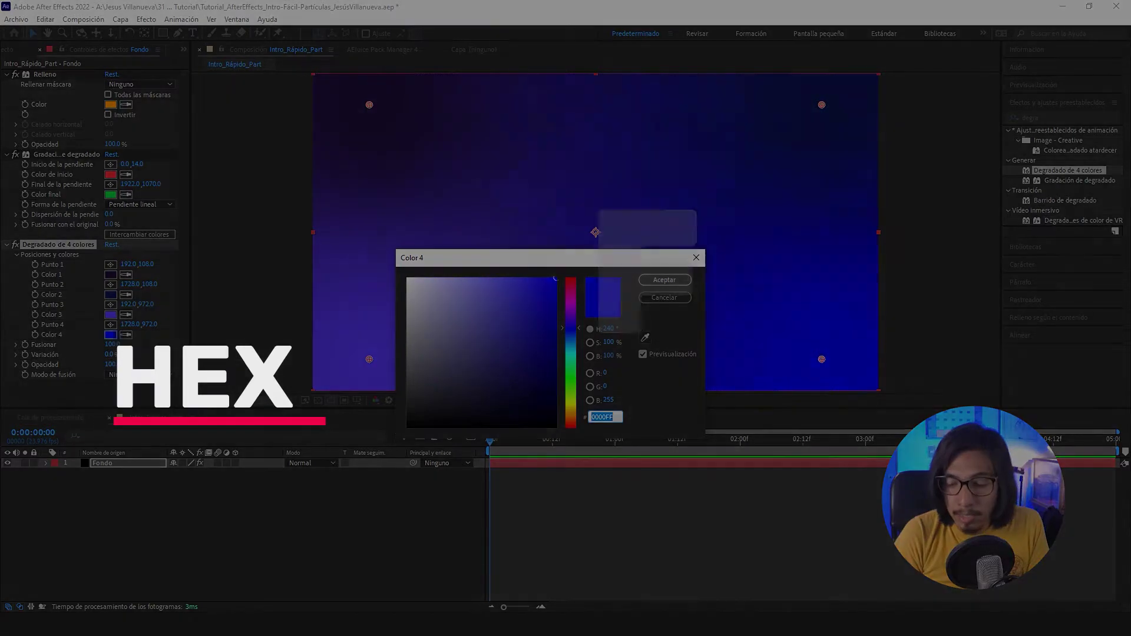
text(9FE)
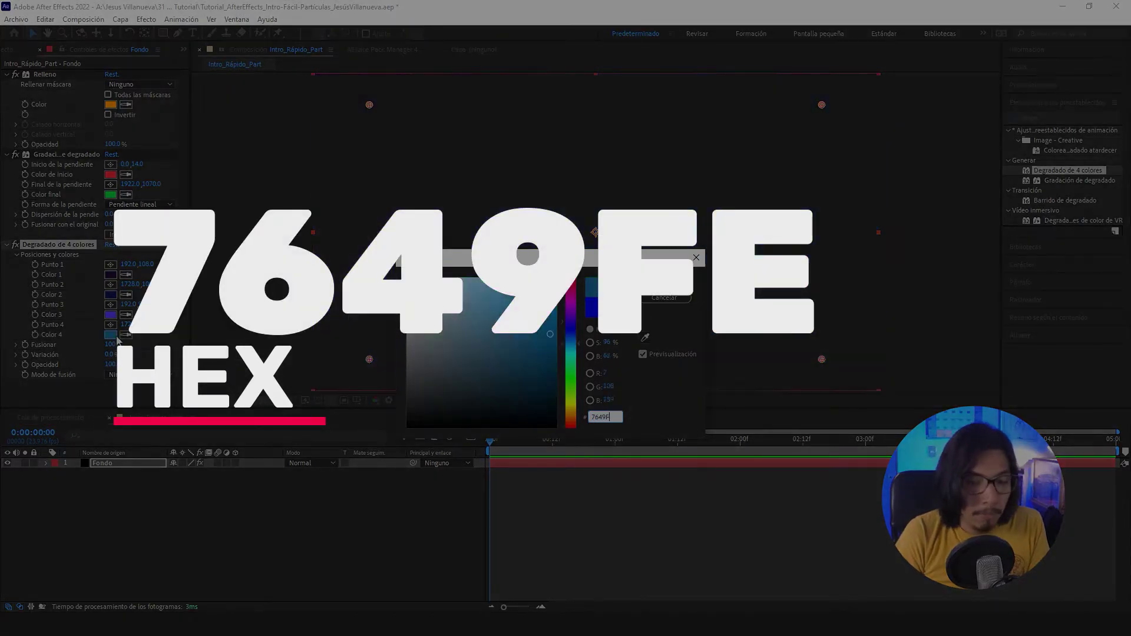
key(Return)
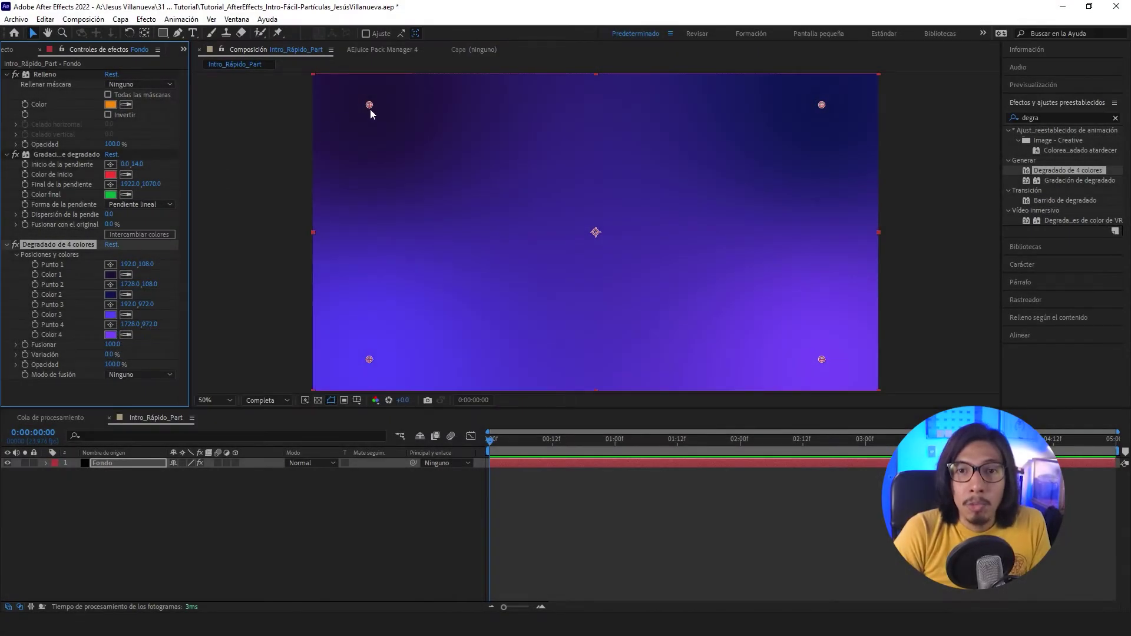
Drag the four gradient colour points to the four composition corners
drag(369, 105, 320, 77)
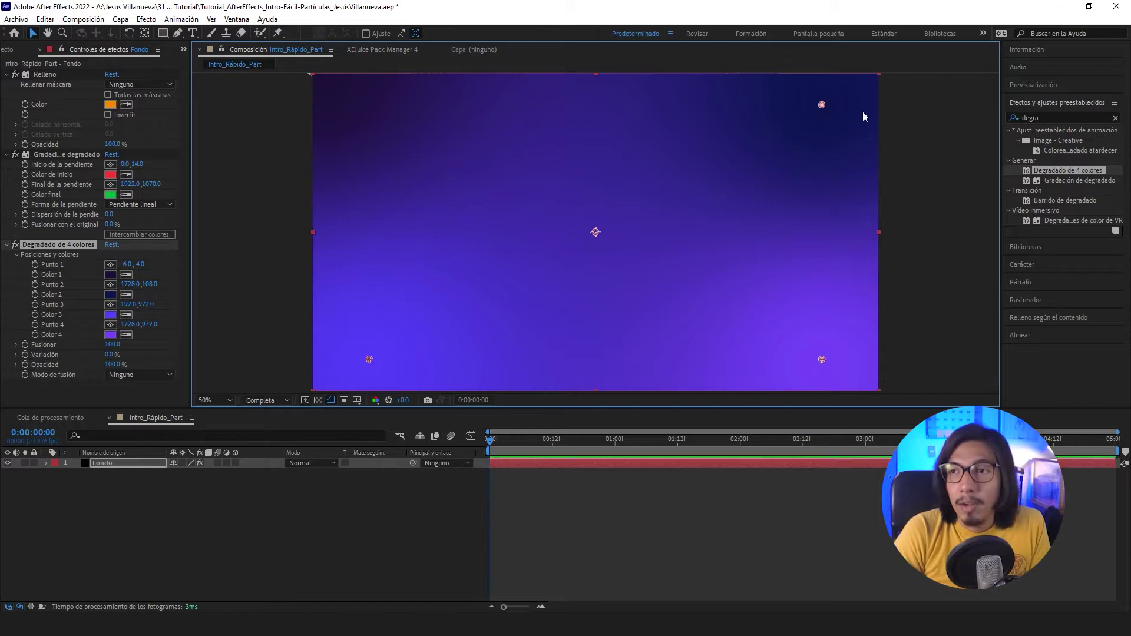
drag(822, 105, 880, 75)
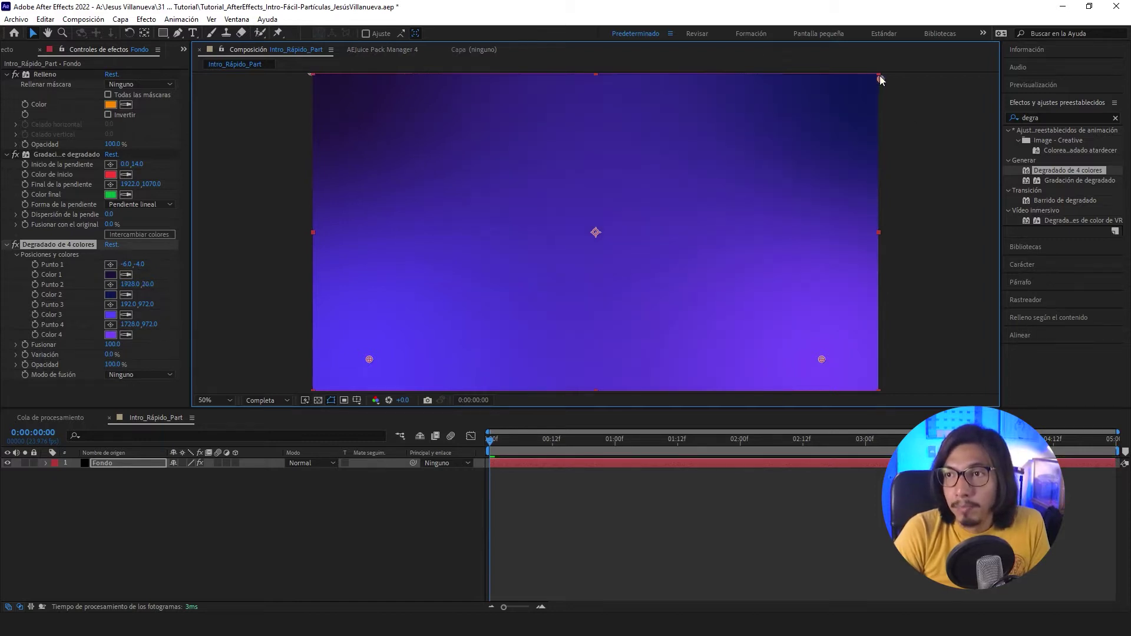
drag(822, 360, 880, 392)
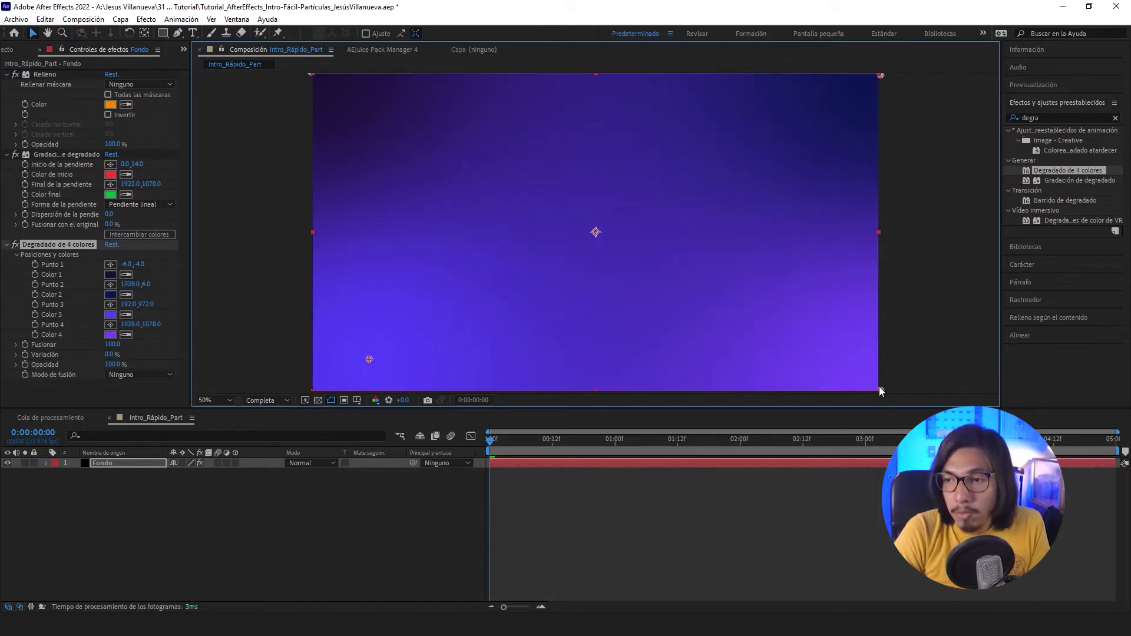
drag(370, 359, 309, 394)
click(370, 573)
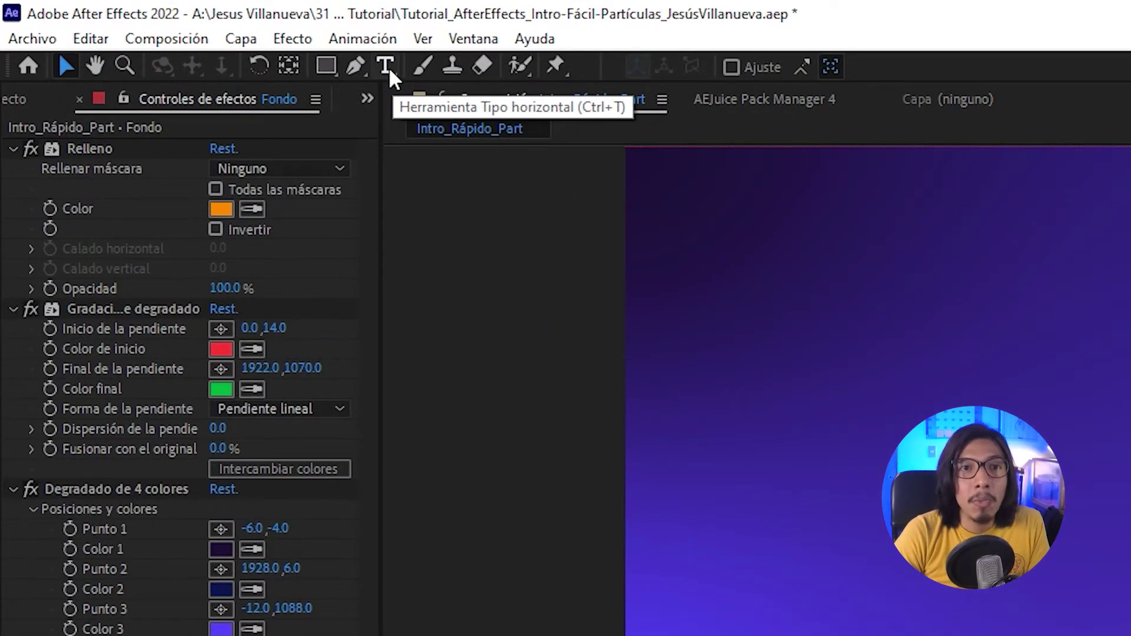
Type the title NUEVAINTRO as a new text layer
click(383, 66)
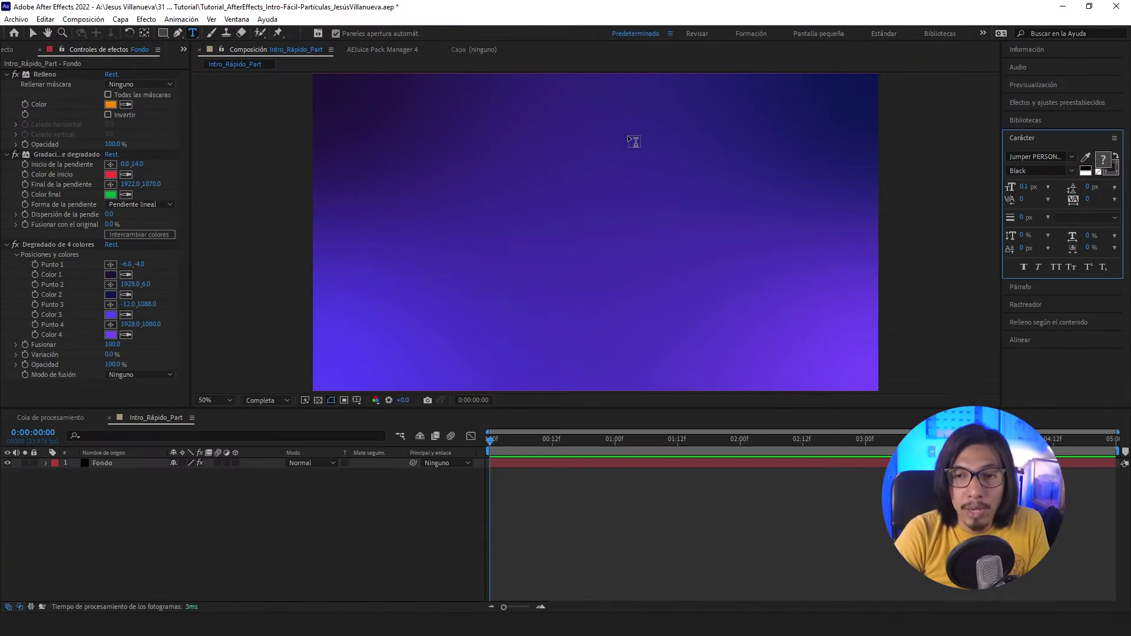
click(497, 208)
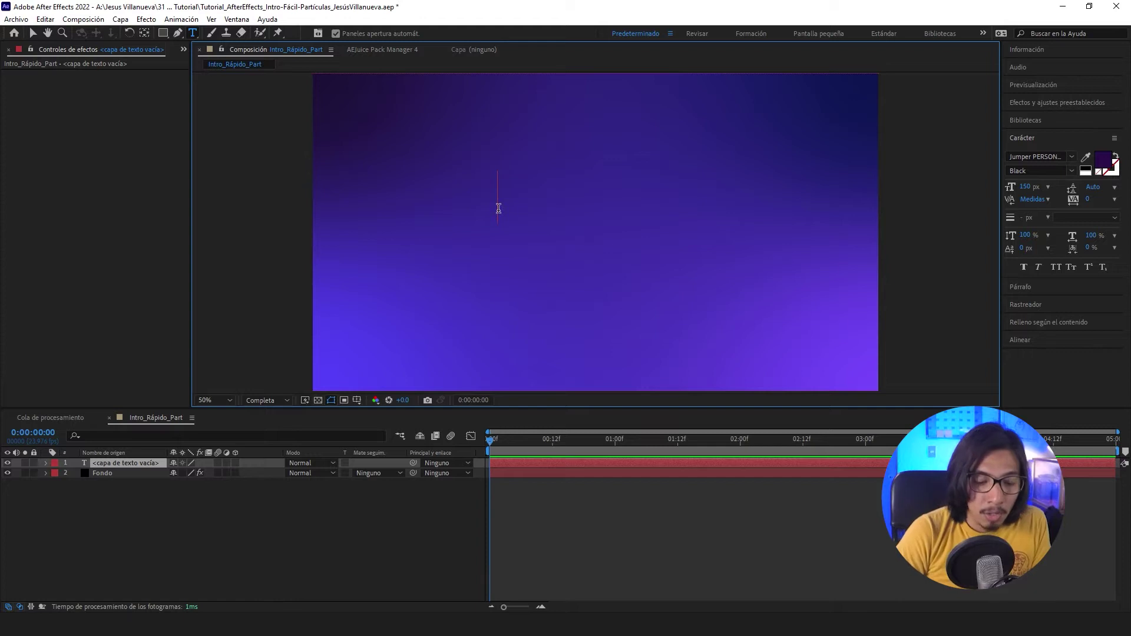
text(NUEVAI)
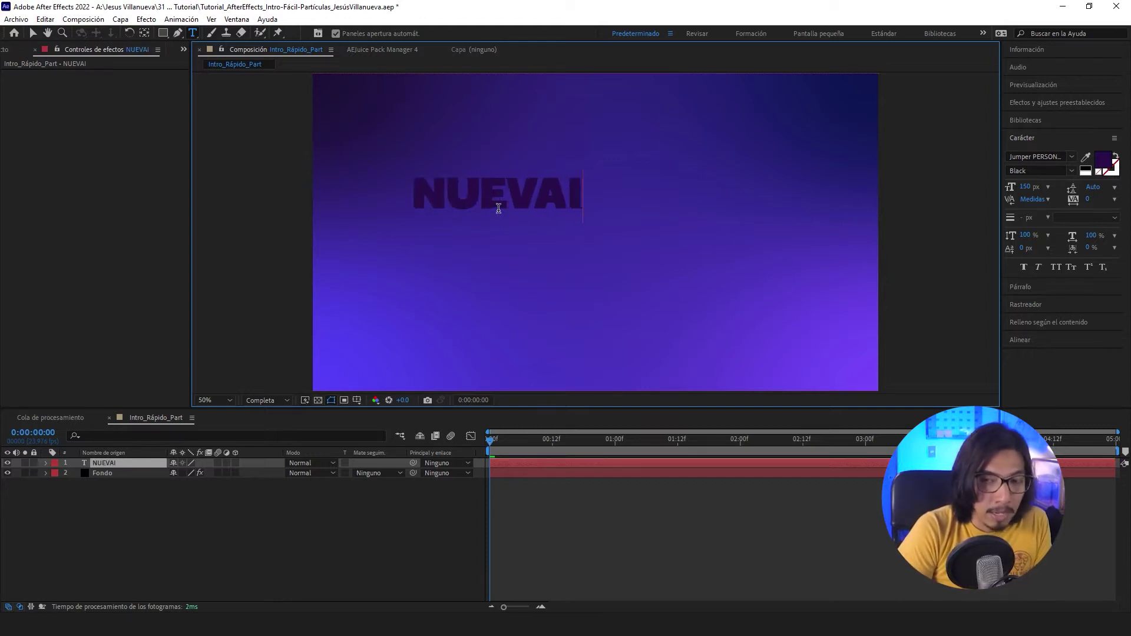
text(NTRO)
double_click(497, 196)
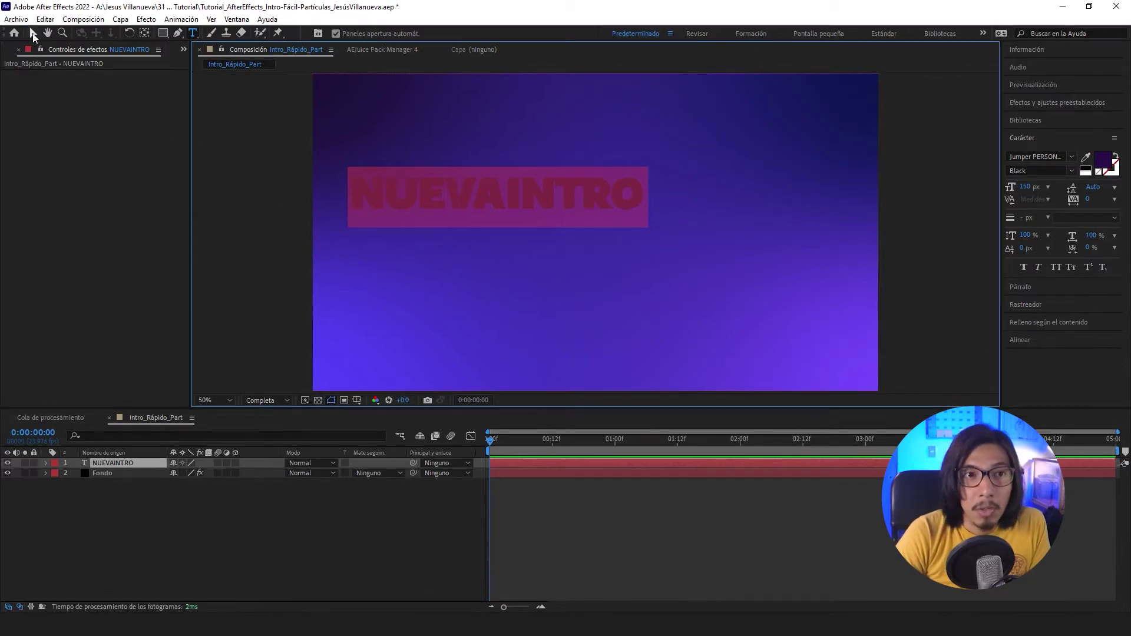
click(33, 33)
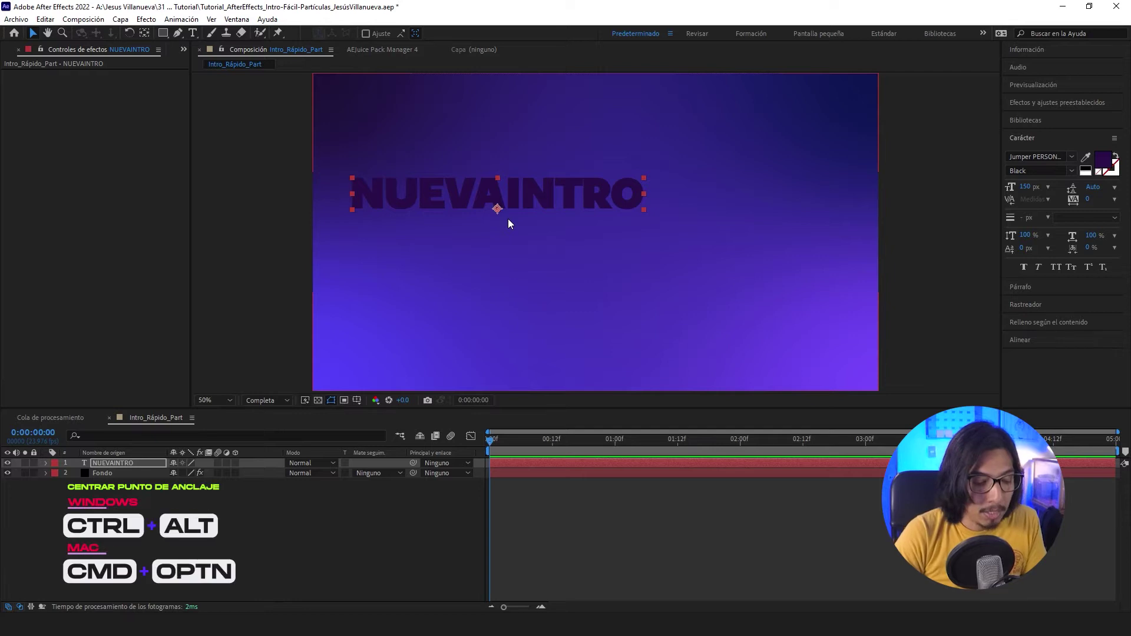
Centre the title's anchor point and position it in the composition's centre
key(ctrl+alt+Home)
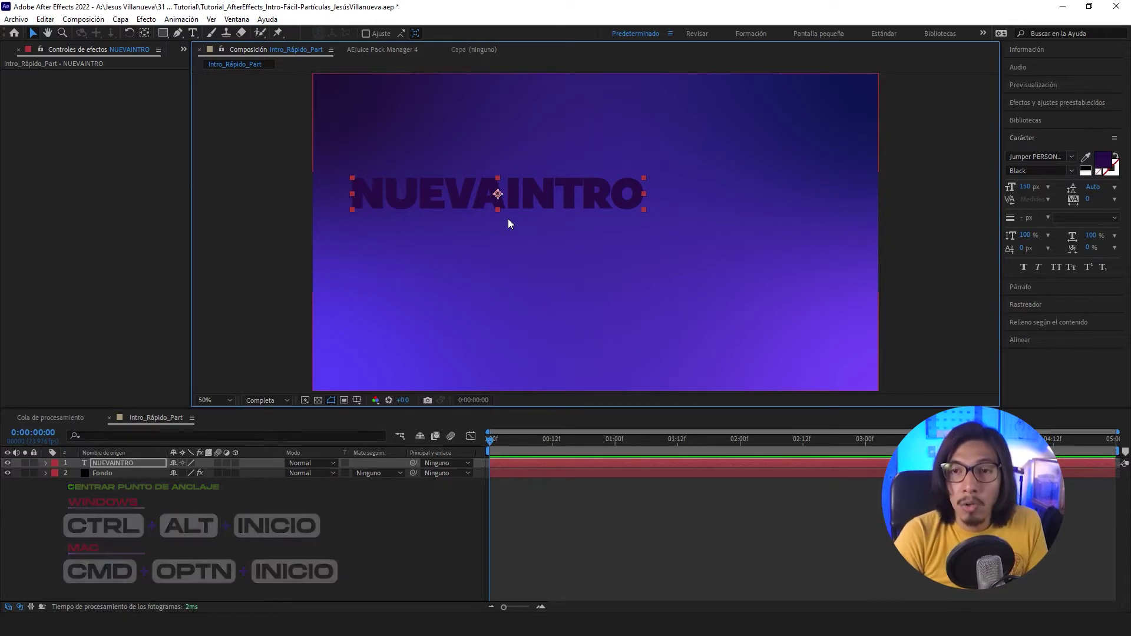
key(ctrl+Home)
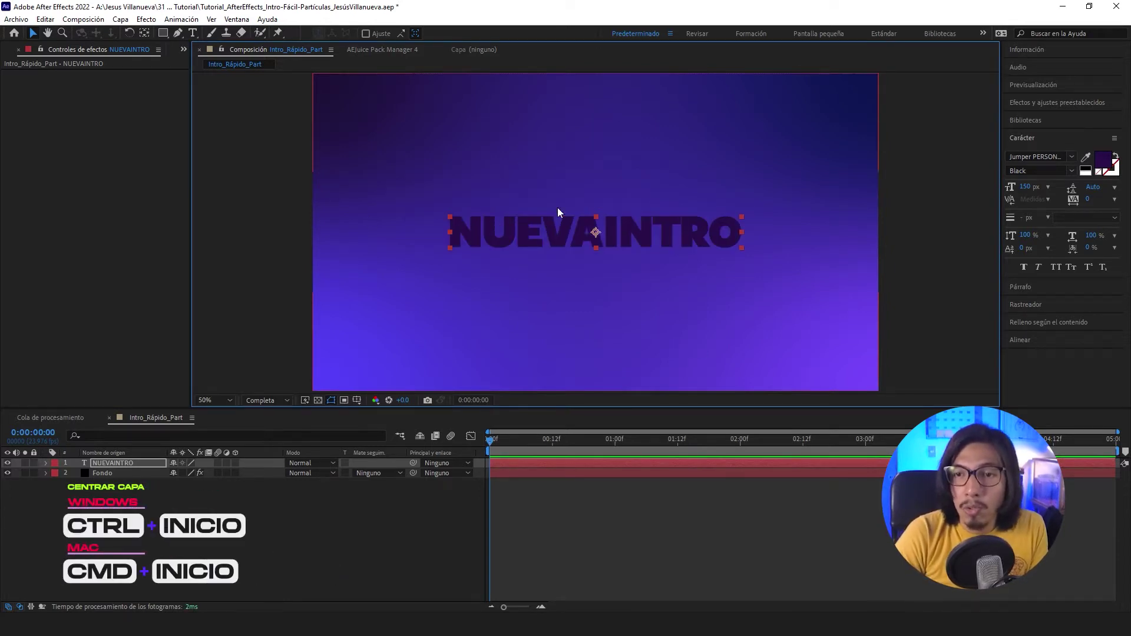
double_click(641, 219)
click(615, 221)
key(shift+Left)
key(shift+Left)
key(shift+Left)
key(shift+Left)
key(shift+Left)
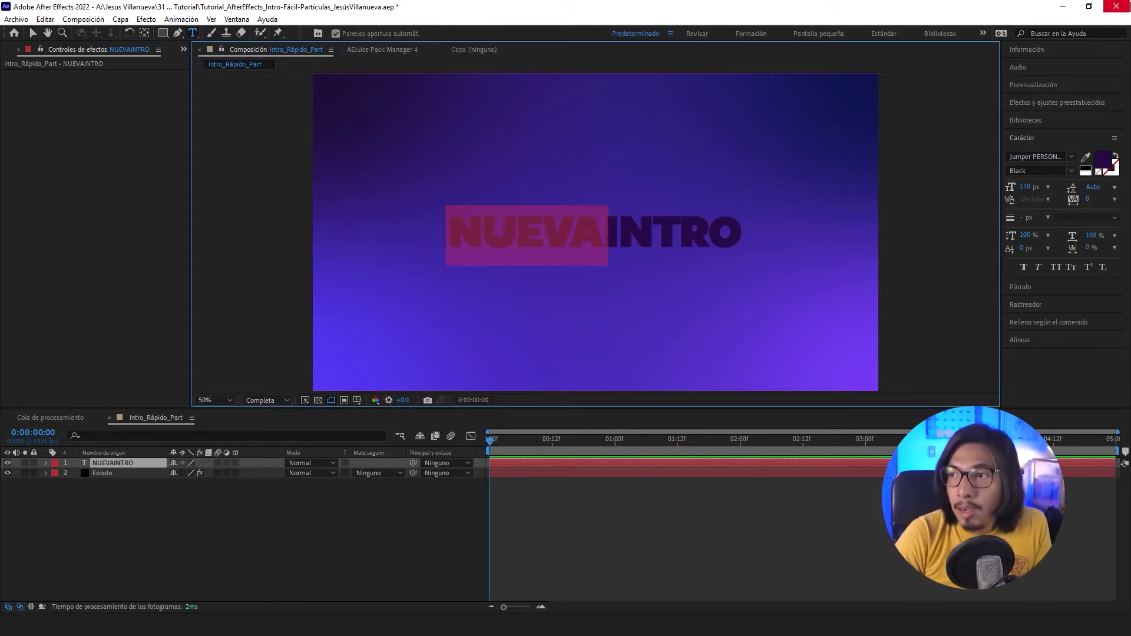
Colour the word NUEVA white and the word INTRO yellow F7D967
click(1103, 160)
click(664, 280)
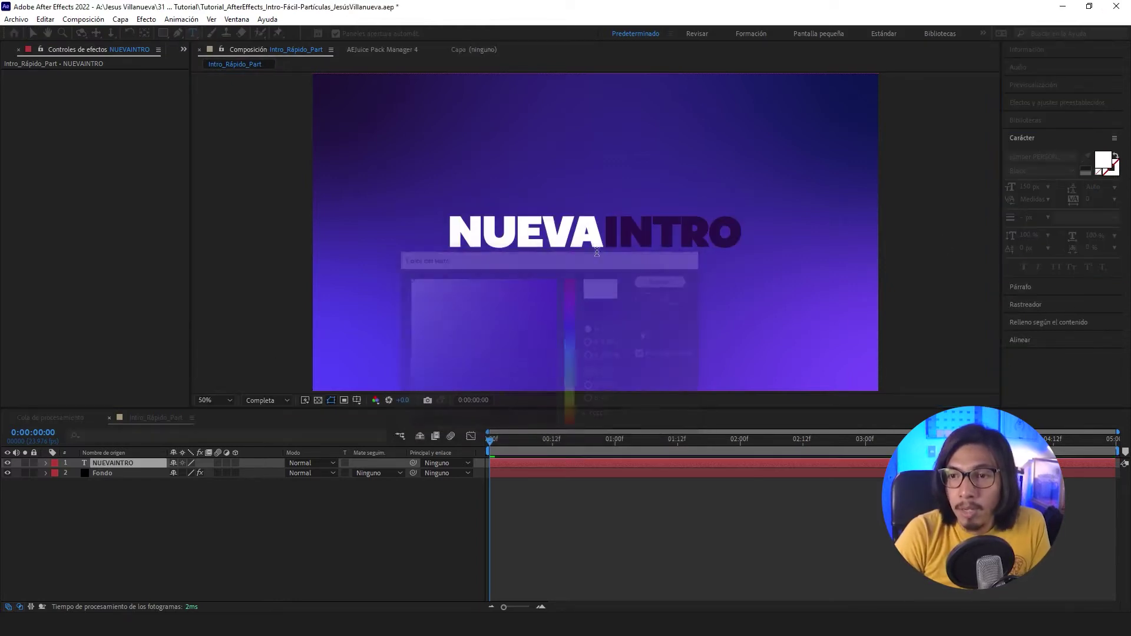
key(Right)
key(shift+Right)
key(shift+Right)
key(shift+Right)
key(shift+Right)
key(shift+Right)
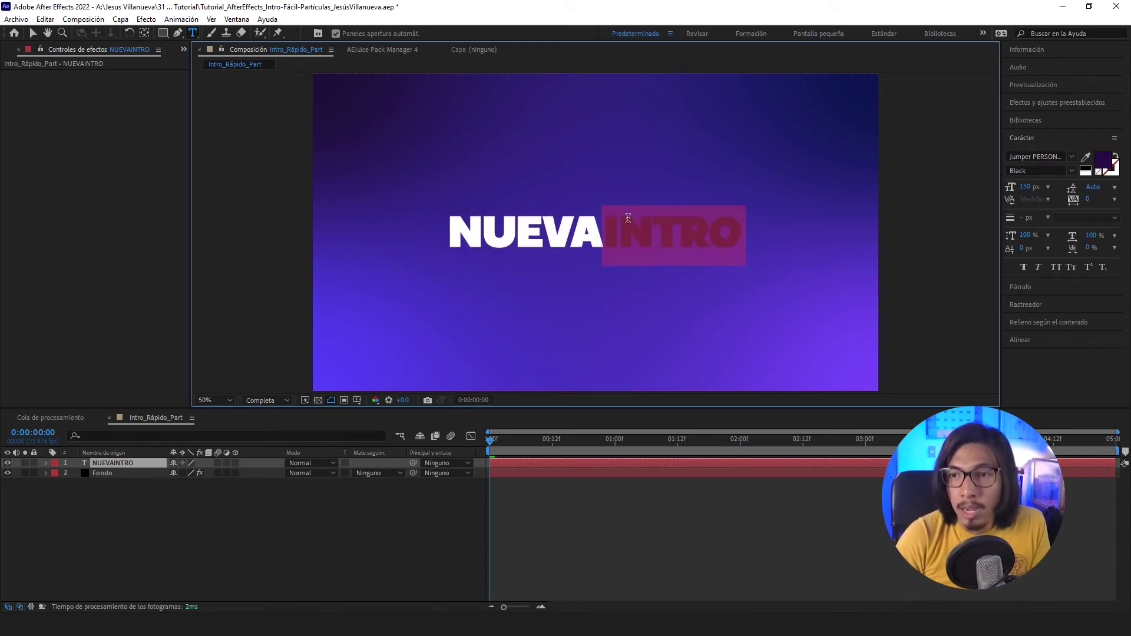
click(1103, 160)
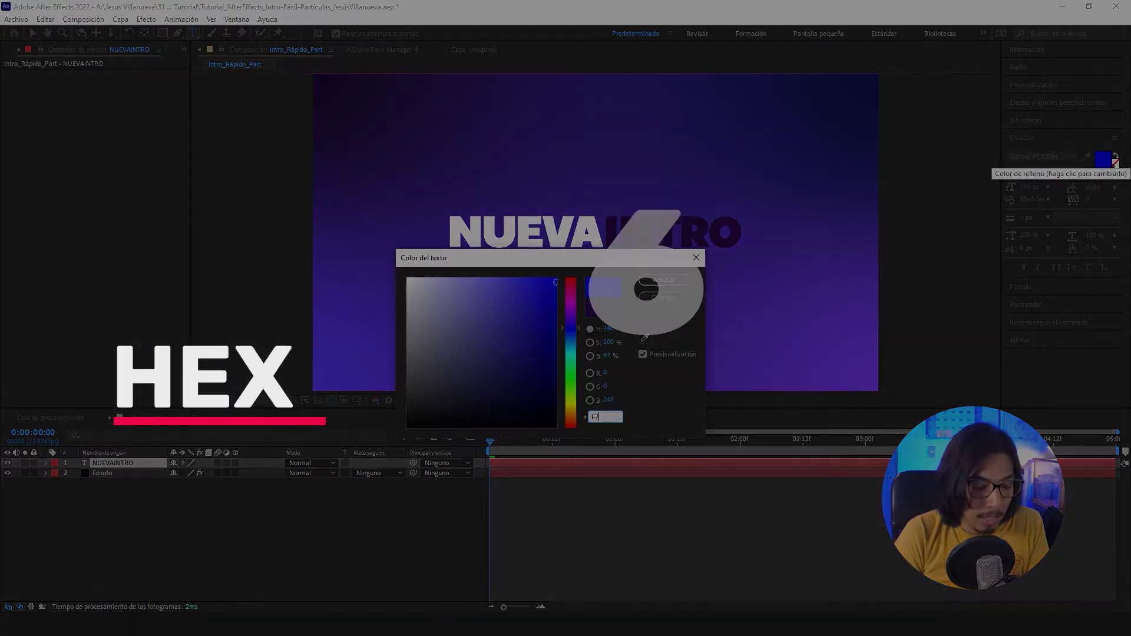
text(F7D967)
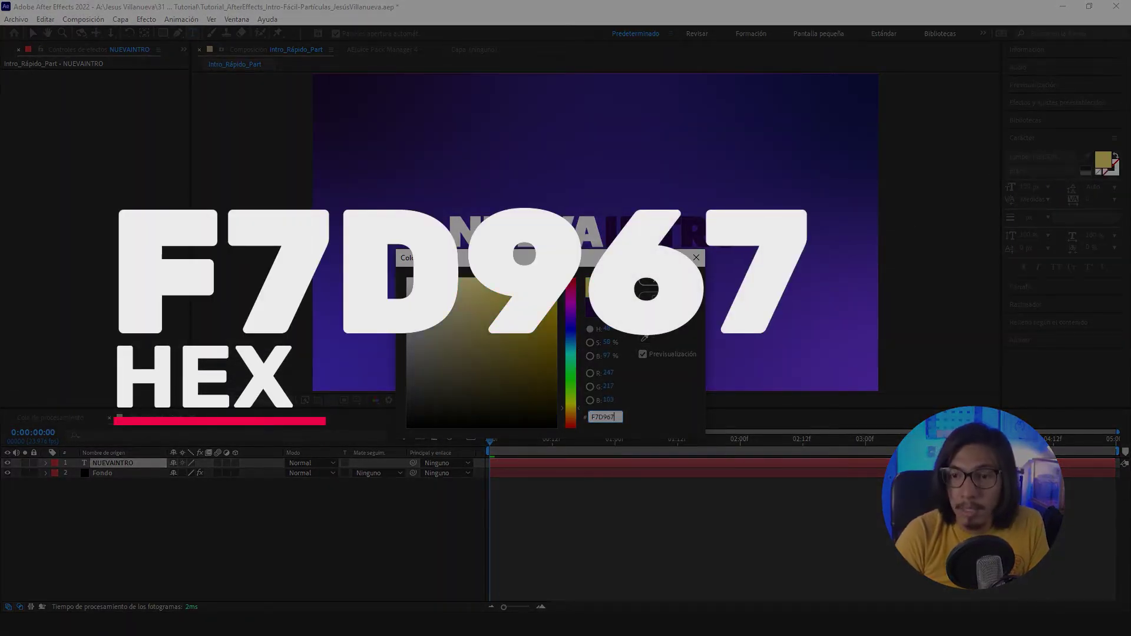
key(Return)
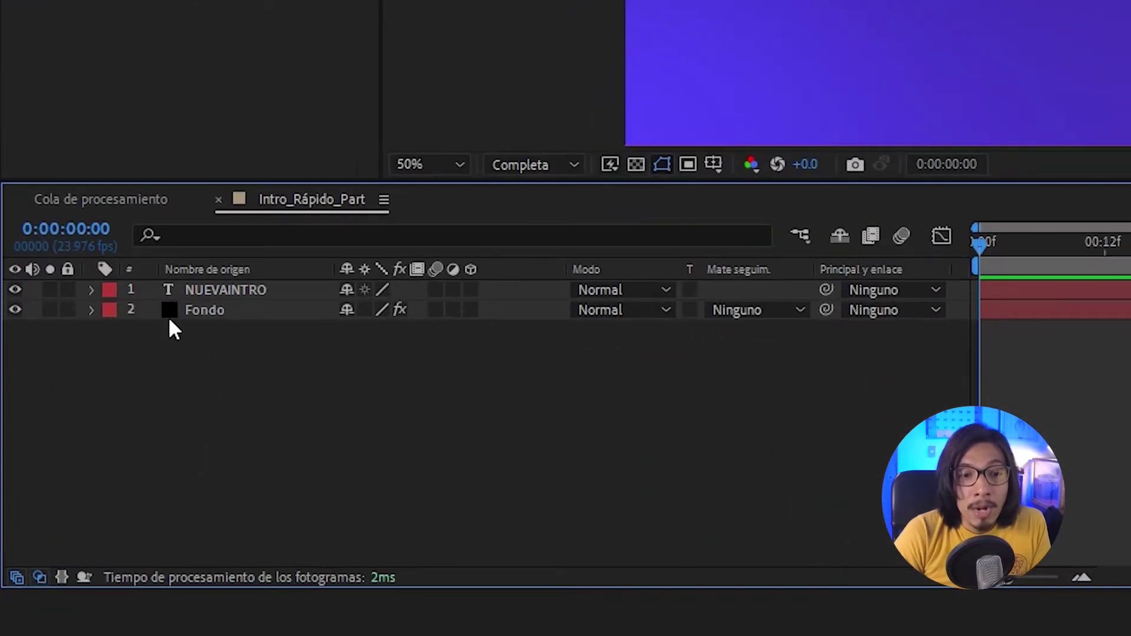
Duplicate NUEVAINTRO, hide the NUEVAINTRO 2 copy, and switch the original to a 3D layer
click(218, 289)
key(Return)
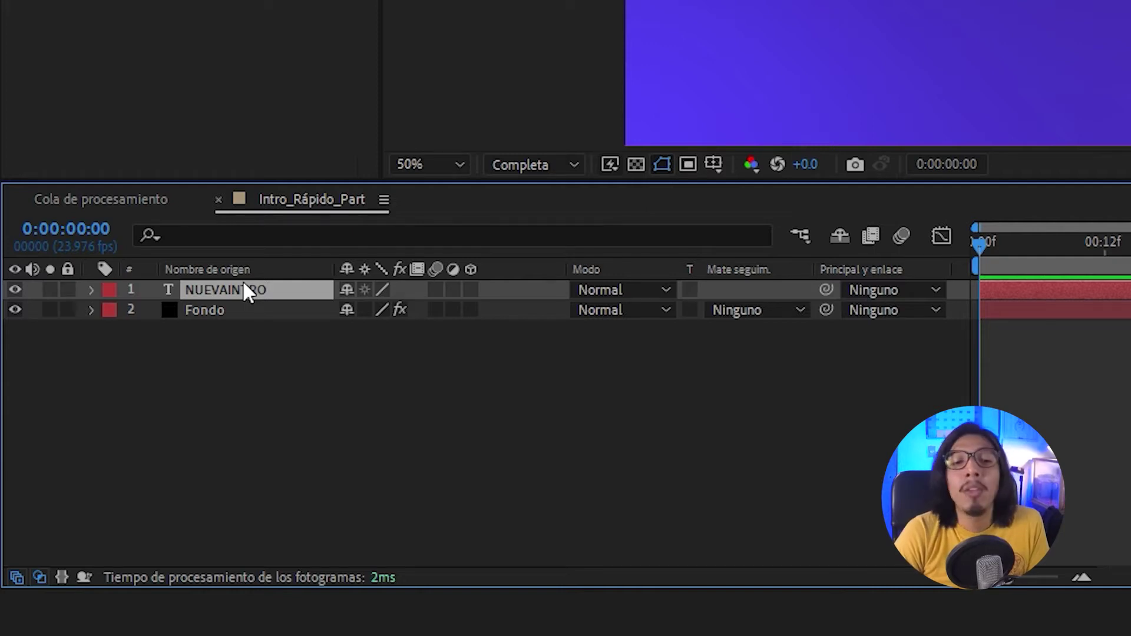
key(ctrl+d)
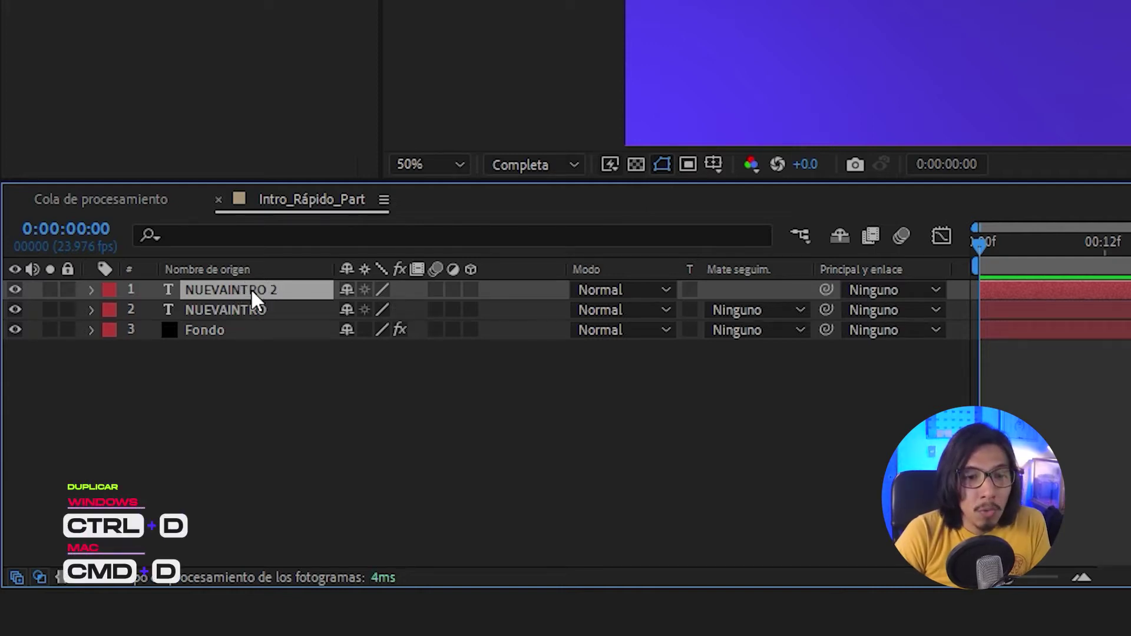
click(16, 289)
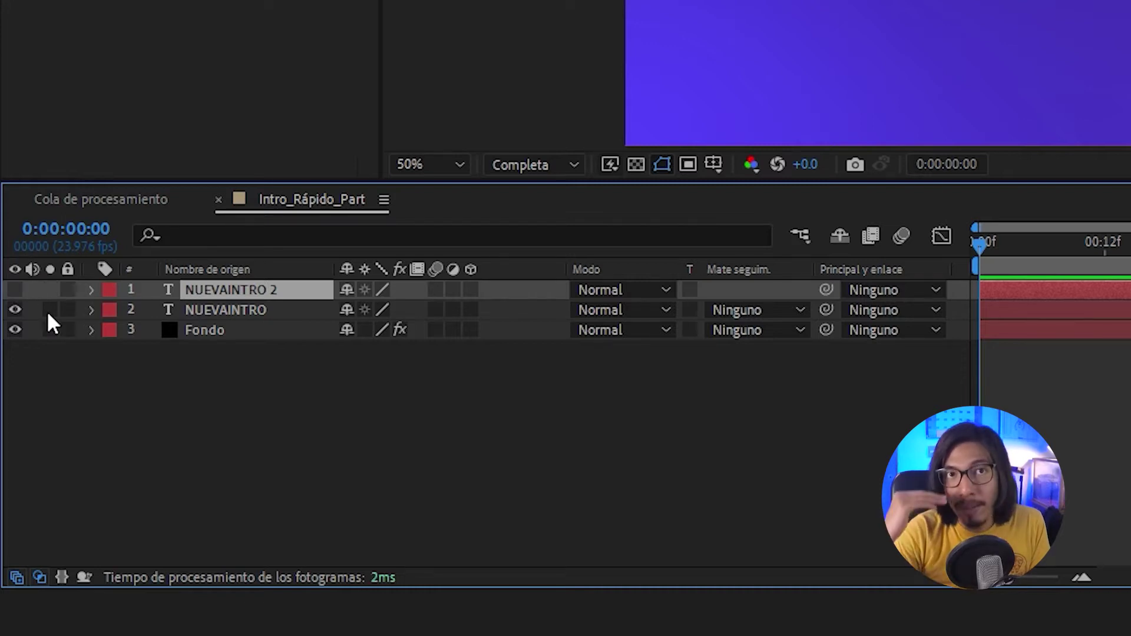
click(222, 308)
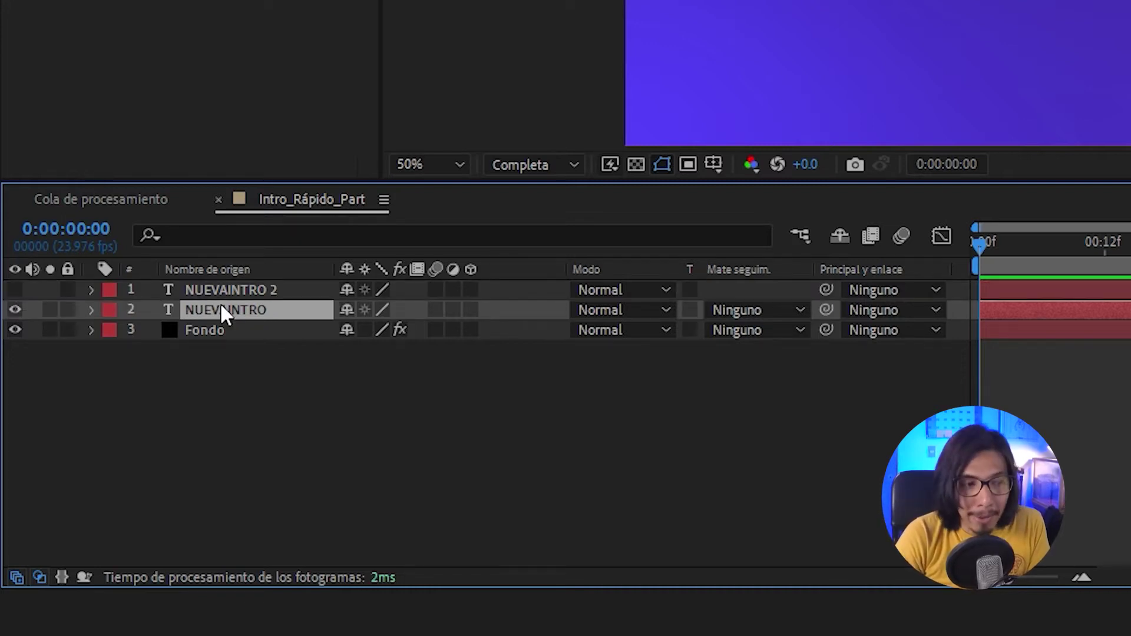
click(470, 311)
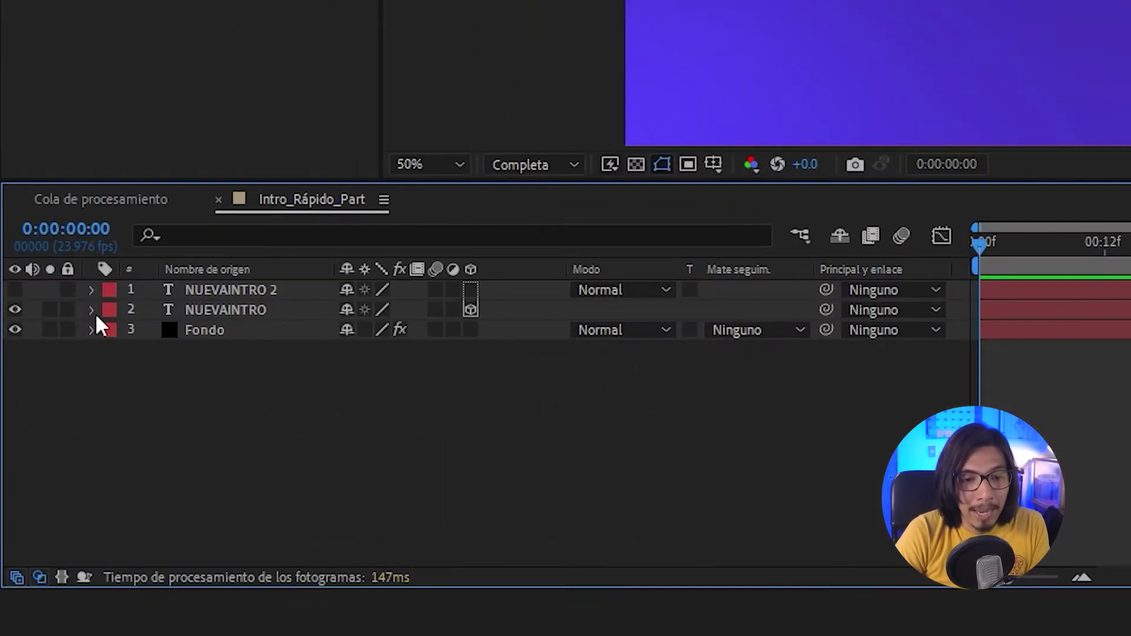
Set the NUEVAINTRO layer's extrusion depth to 150 in its geometry options
click(69, 389)
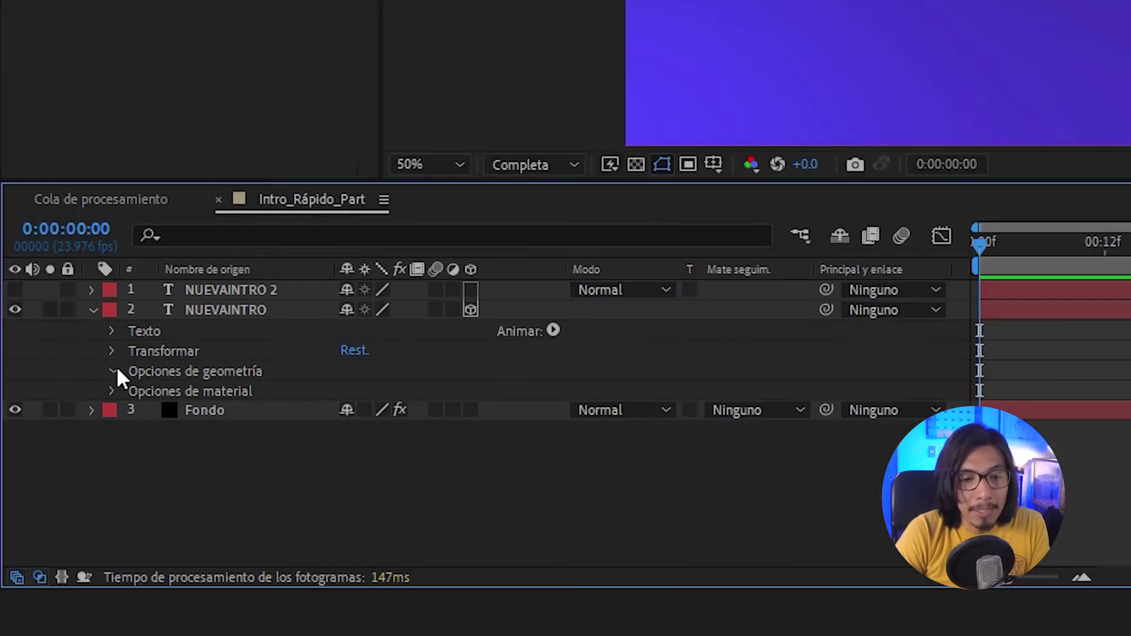
click(115, 370)
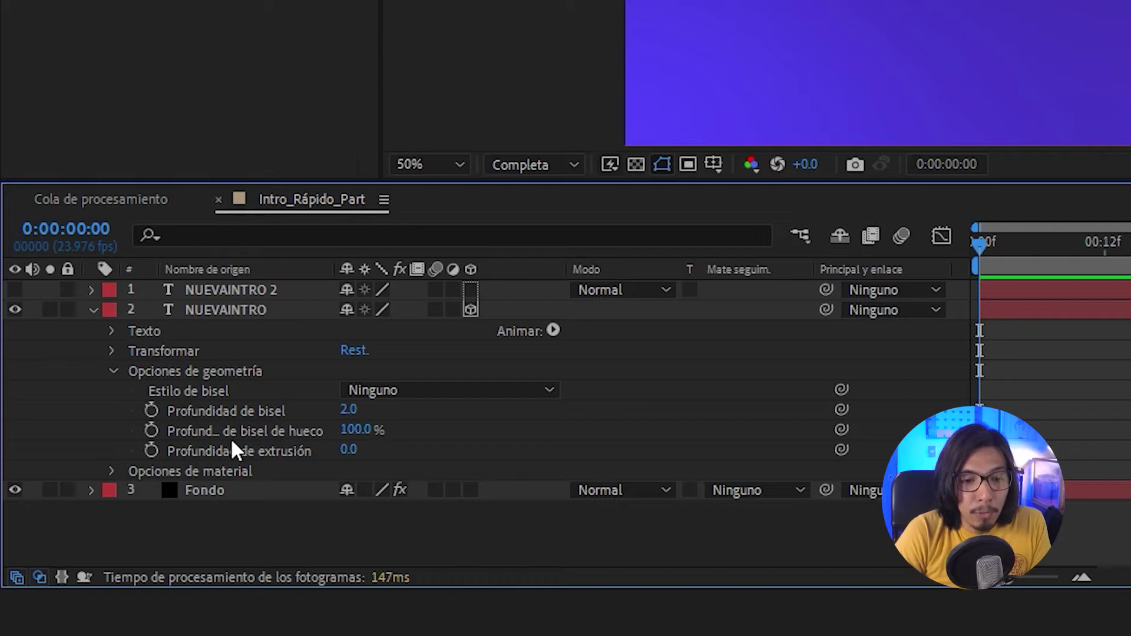
click(348, 450)
text(150)
key(Return)
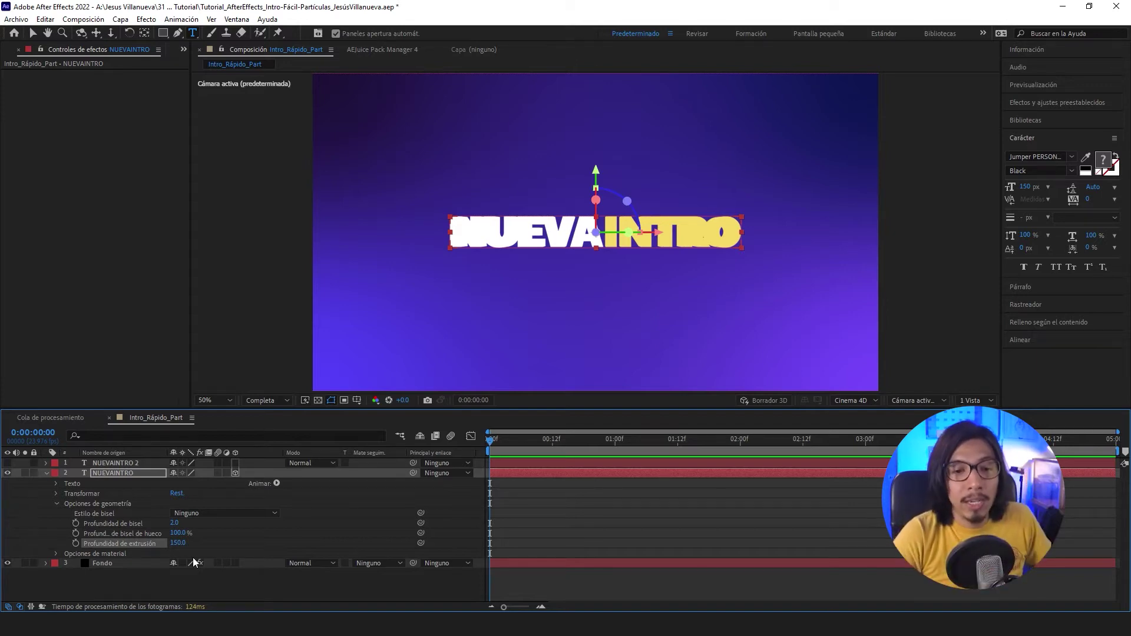
click(57, 504)
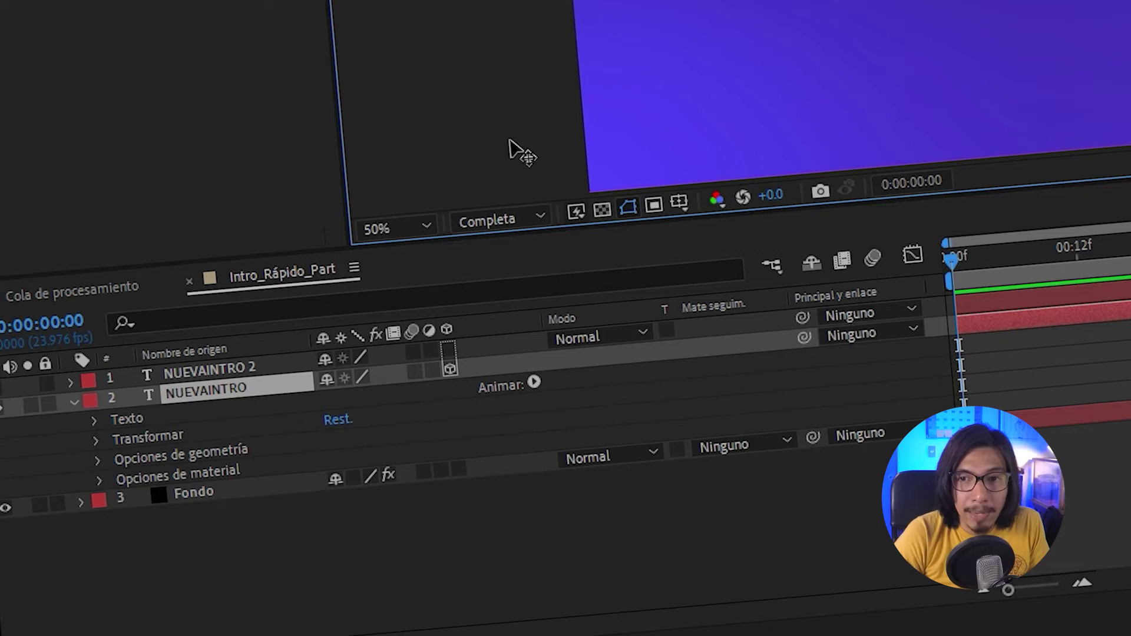
Recolour the NUEVAINTRO text dark purple 280F49 and make NUEVAINTRO 2 visible again
click(571, 287)
click(1103, 160)
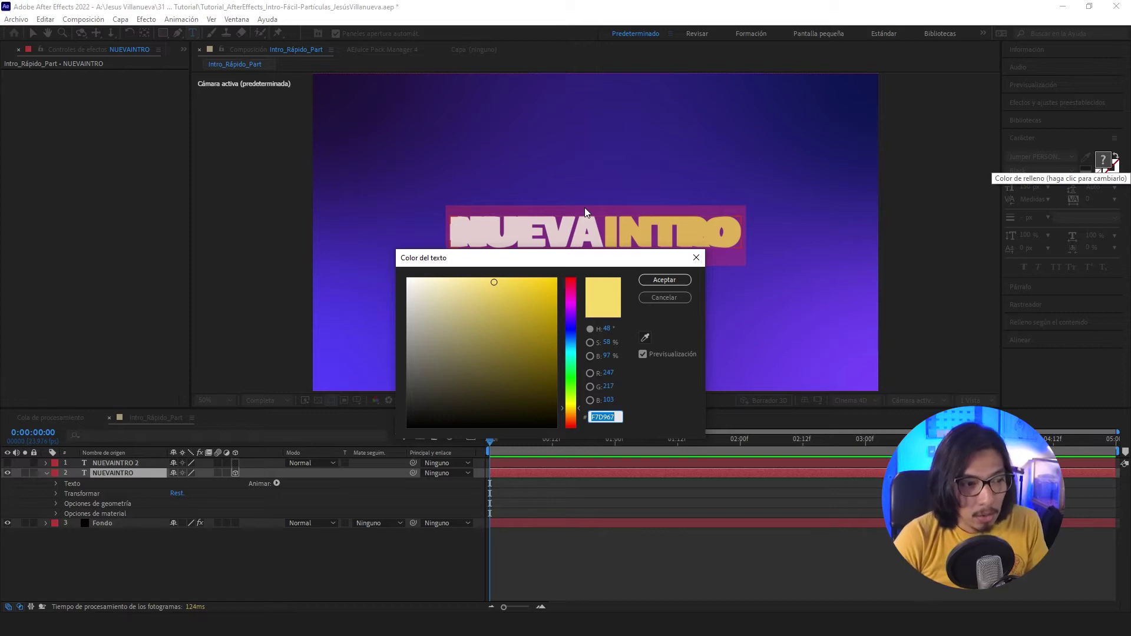
text(280)
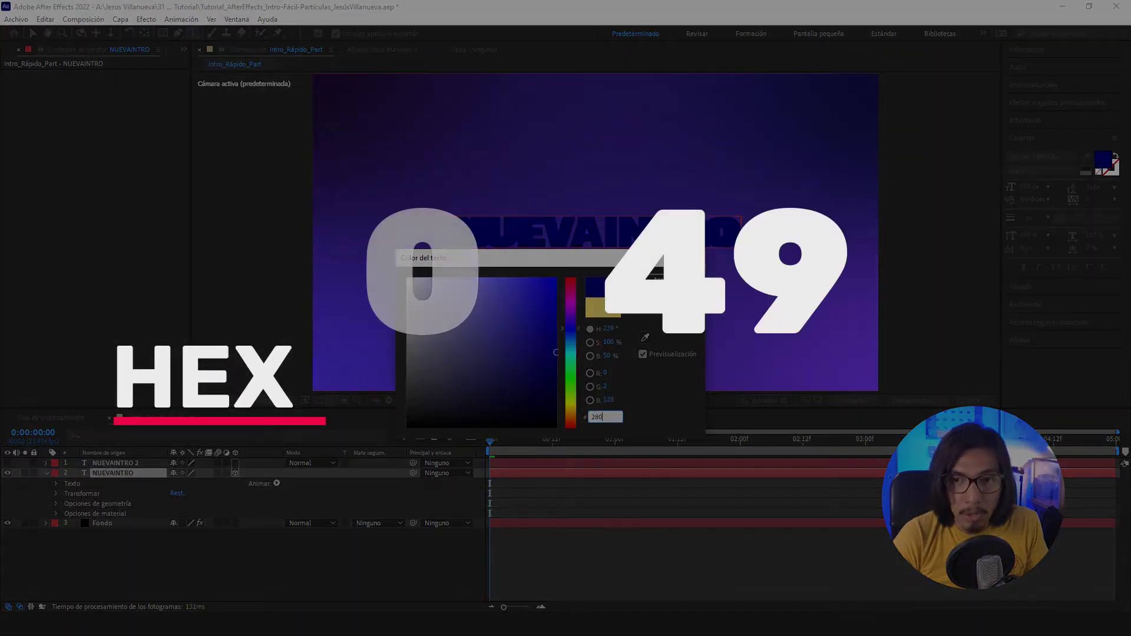
text(F49)
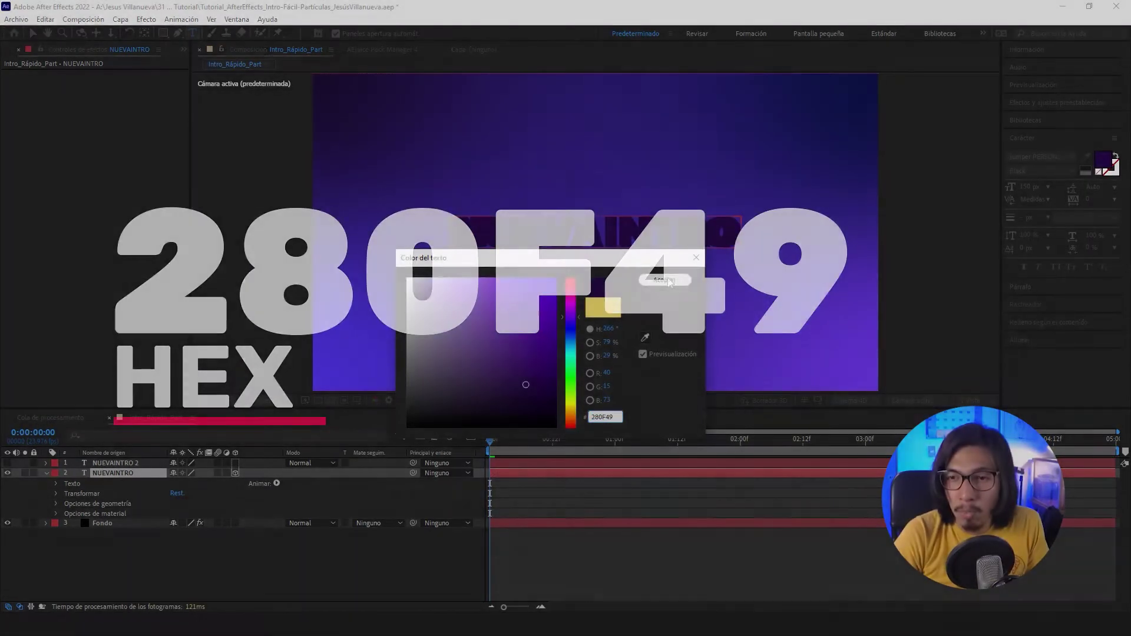
key(Return)
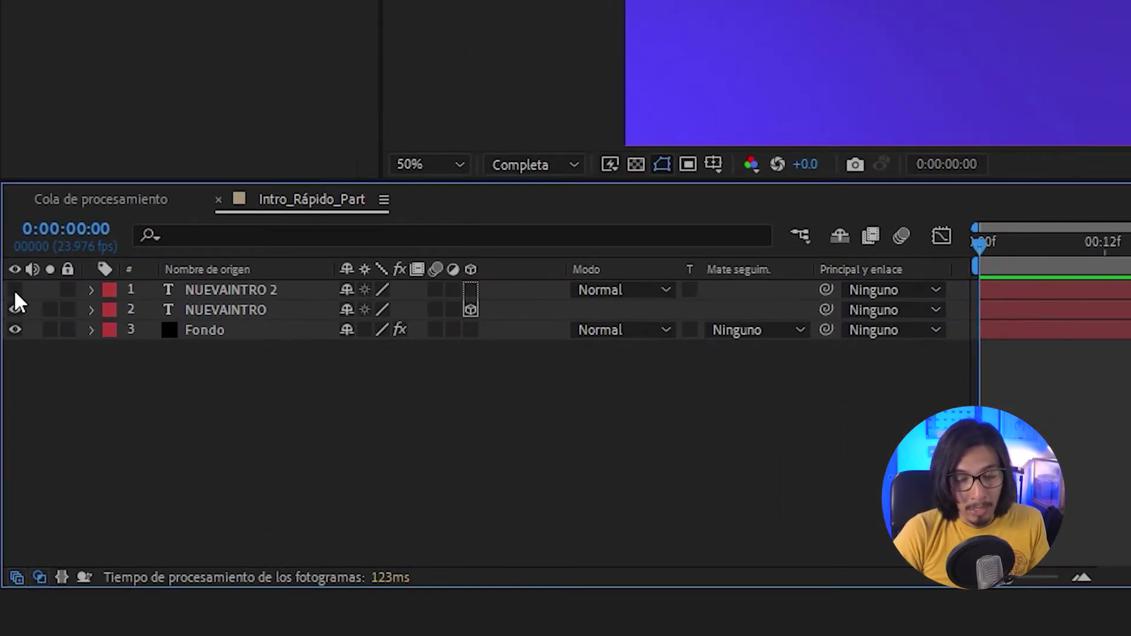
click(7, 463)
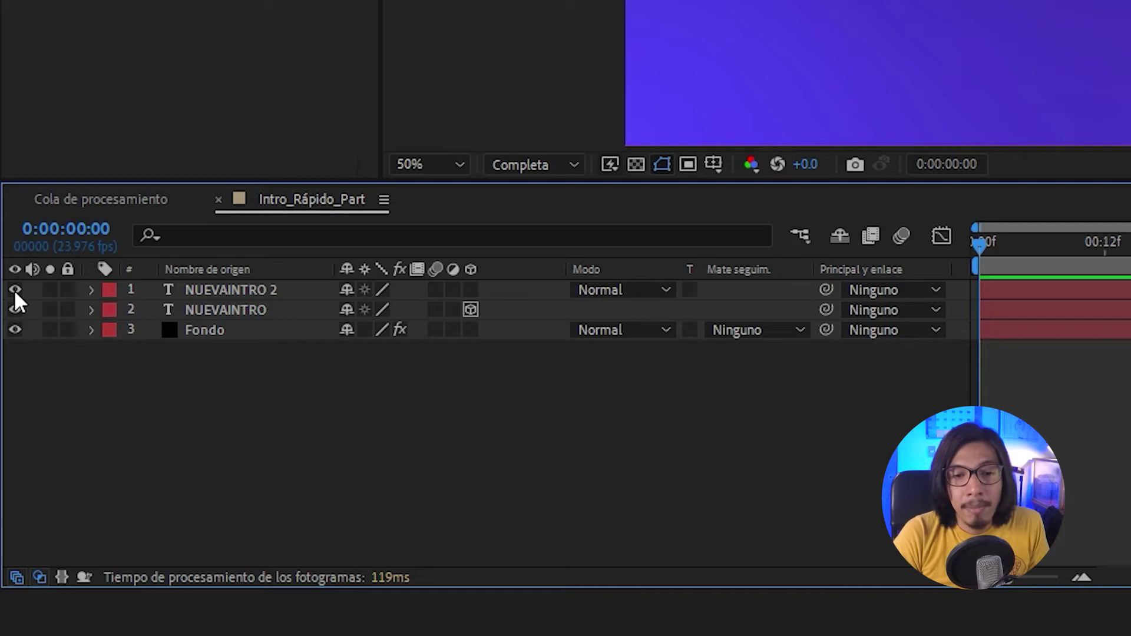
Make NUEVAINTRO 2 a 3D layer and set its bevel depth to 0
click(471, 289)
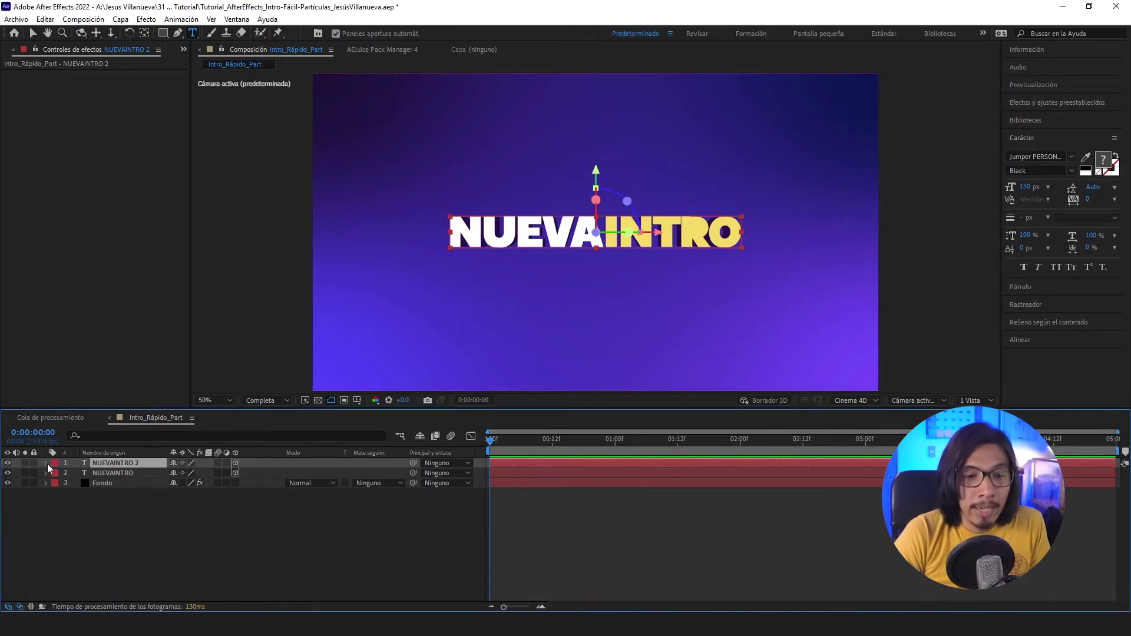
click(47, 463)
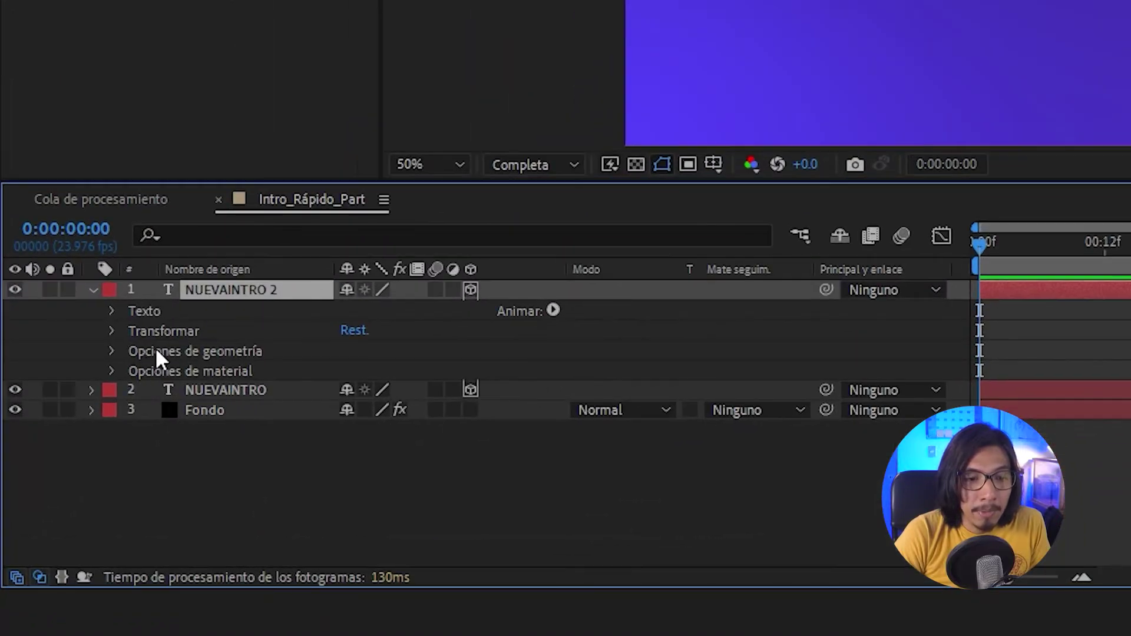
click(112, 351)
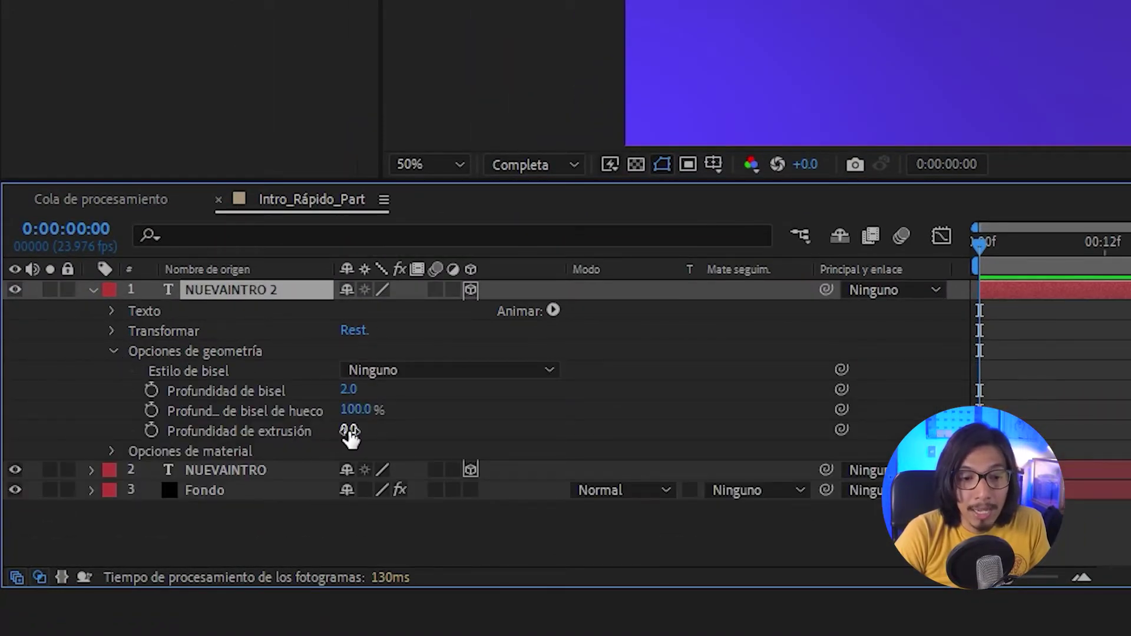
click(349, 391)
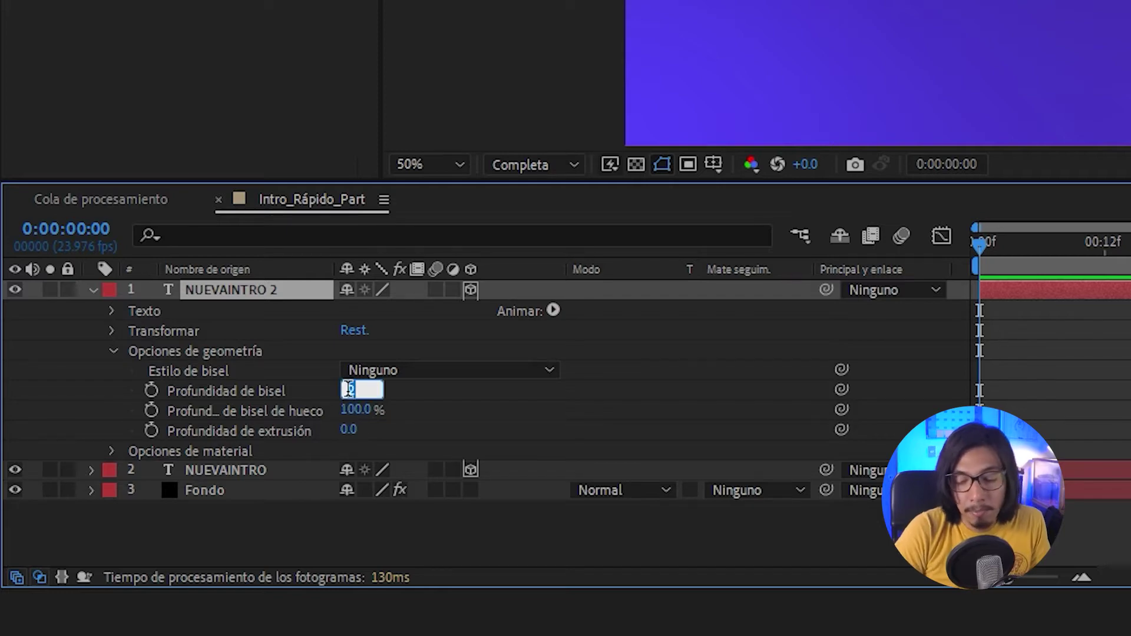
text(0)
key(Return)
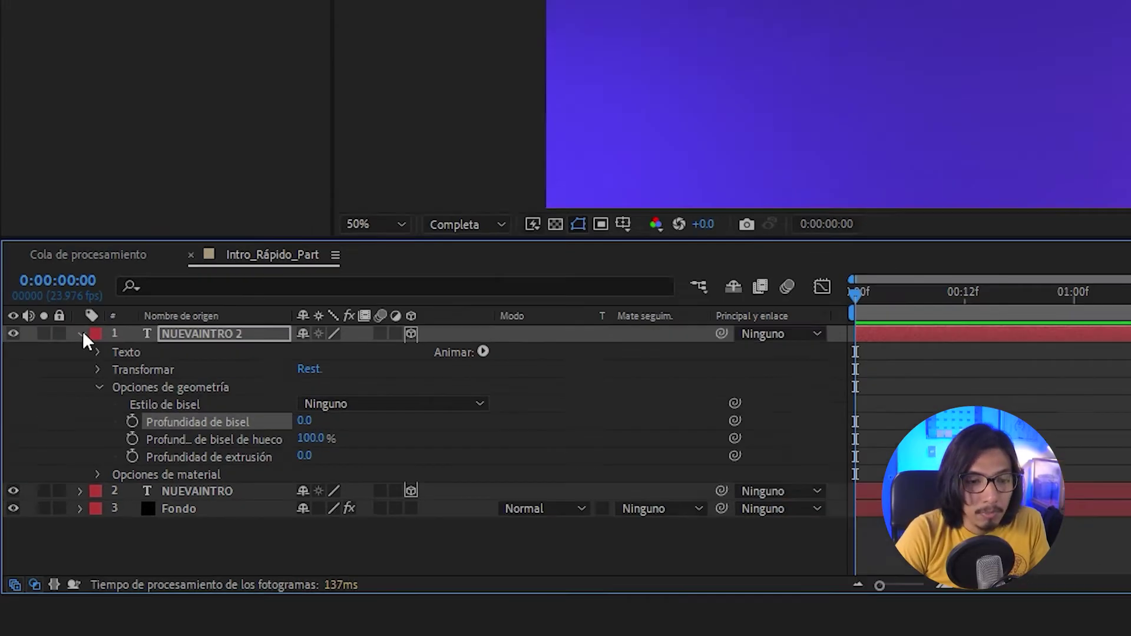
click(81, 334)
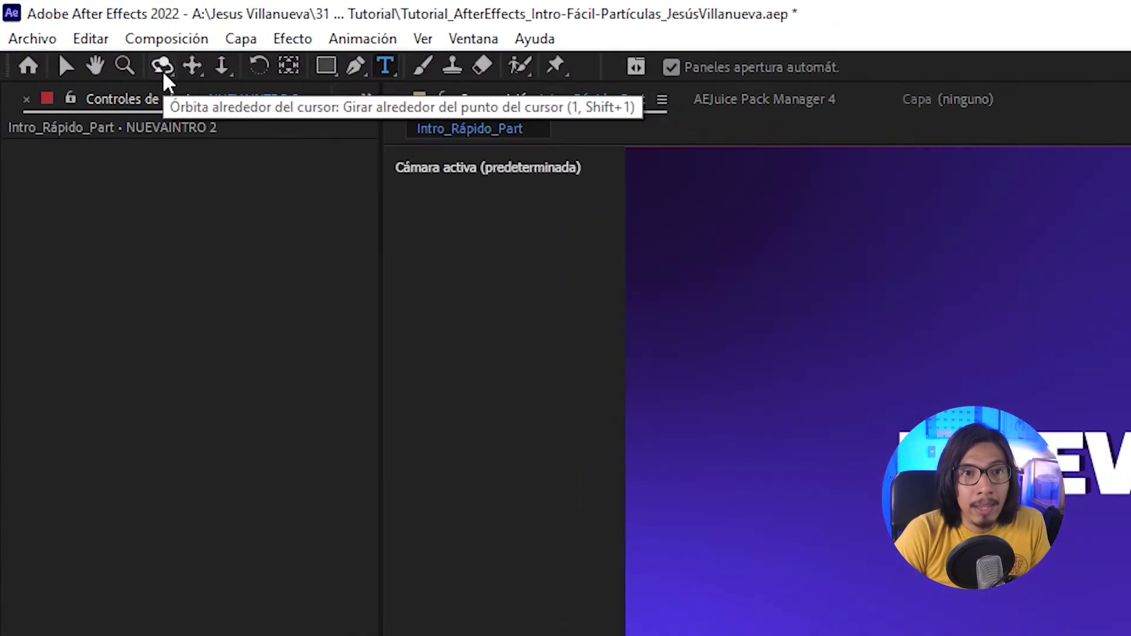
Orbit the camera to view the extruded side of the title text
click(164, 70)
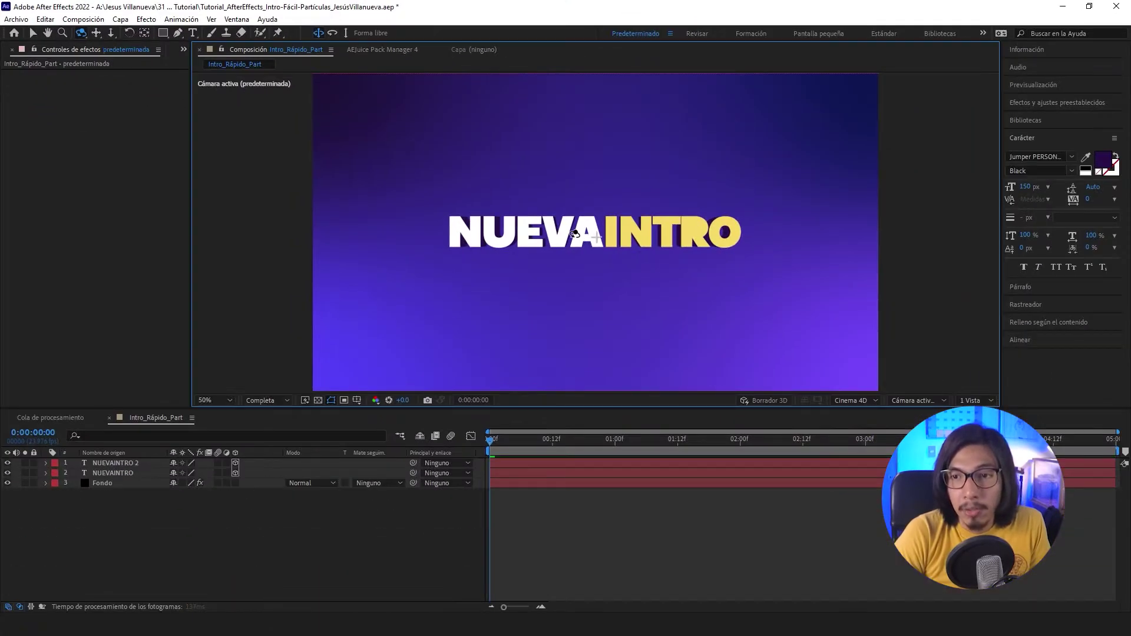
mouse_move(575, 233)
mouse_down()
mouse_move(511, 245)
mouse_move(685, 242)
mouse_move(485, 230)
mouse_up()
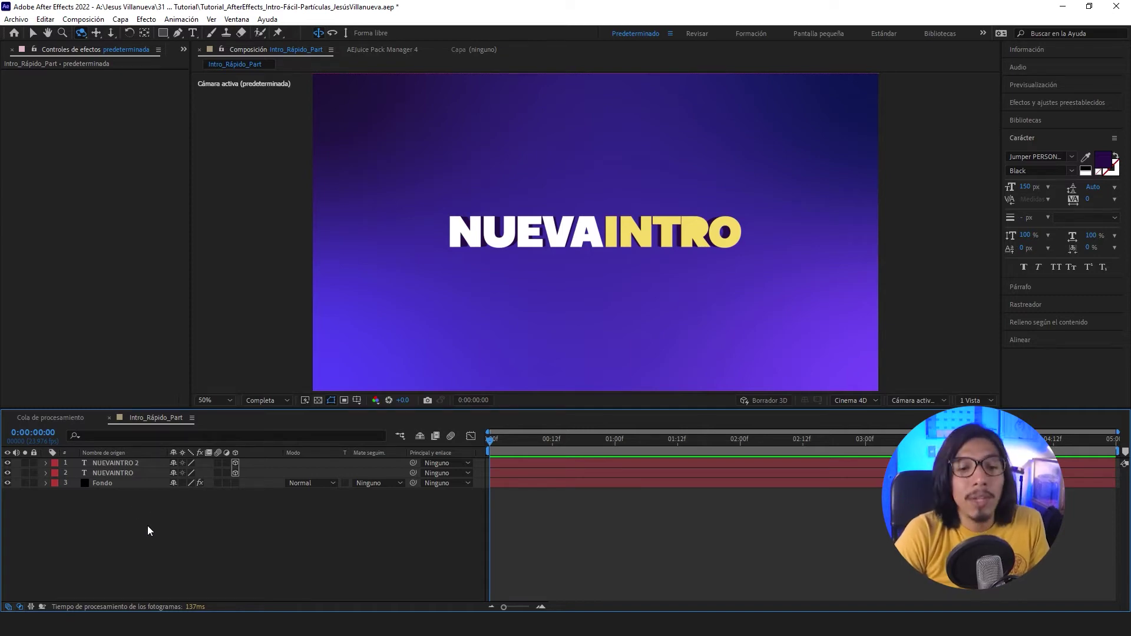
right_click(147, 525)
Create a new 1920×1080 black solid named Partículas
mouse_move(194, 384)
click(370, 415)
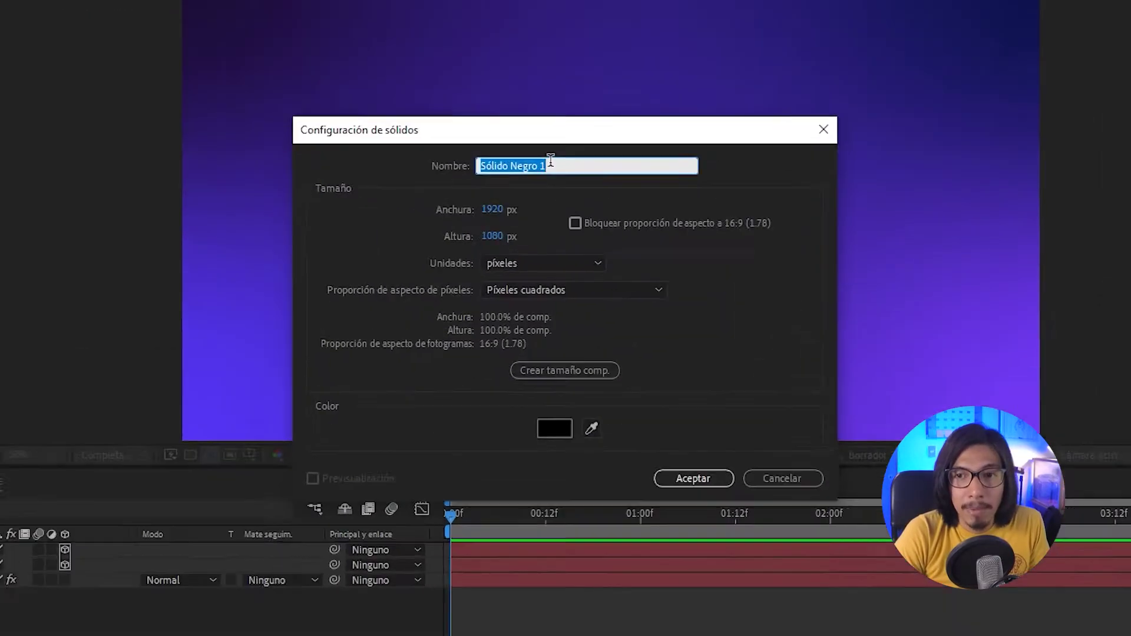
click(550, 166)
key(ctrl+a)
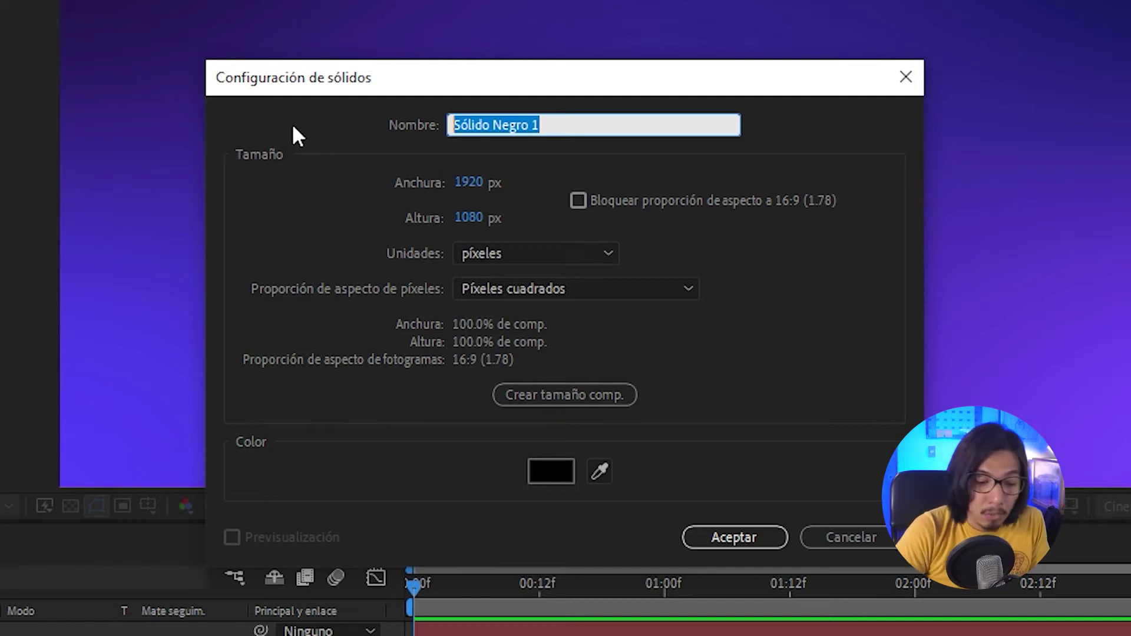
text(Partículas)
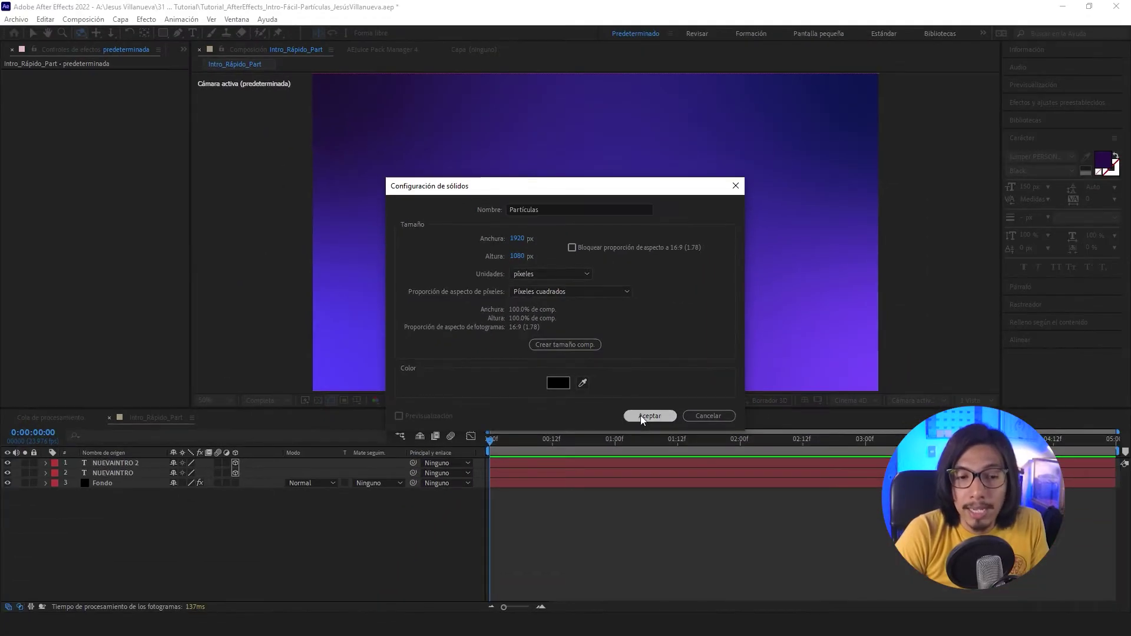
click(648, 417)
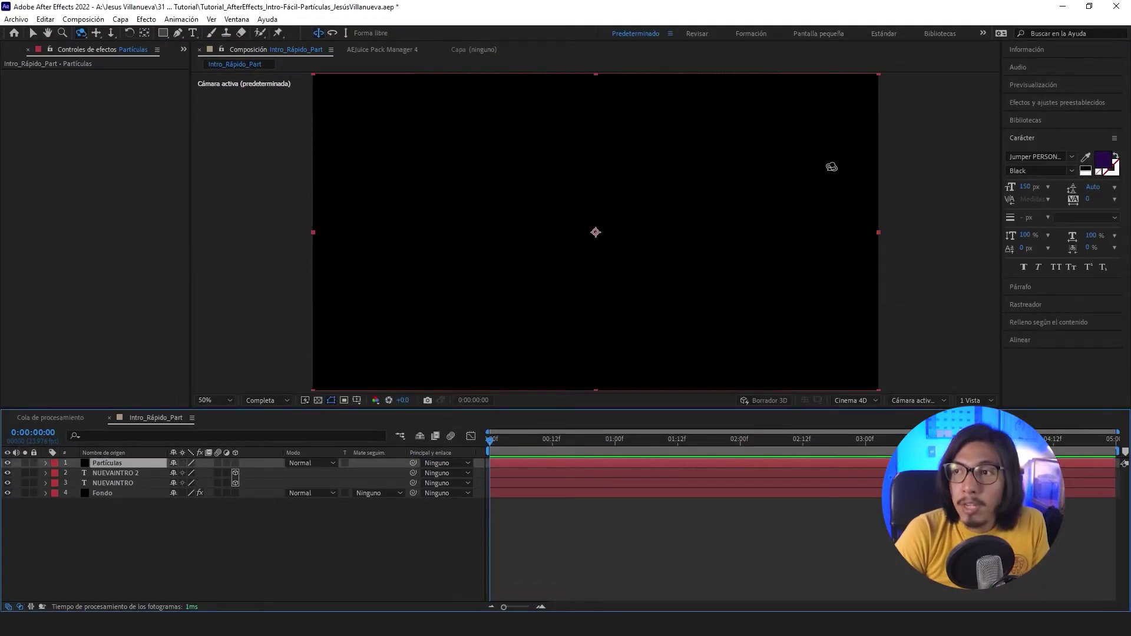
Find CC Particle World by searching 'part' and apply it to the Partículas layer
click(1035, 102)
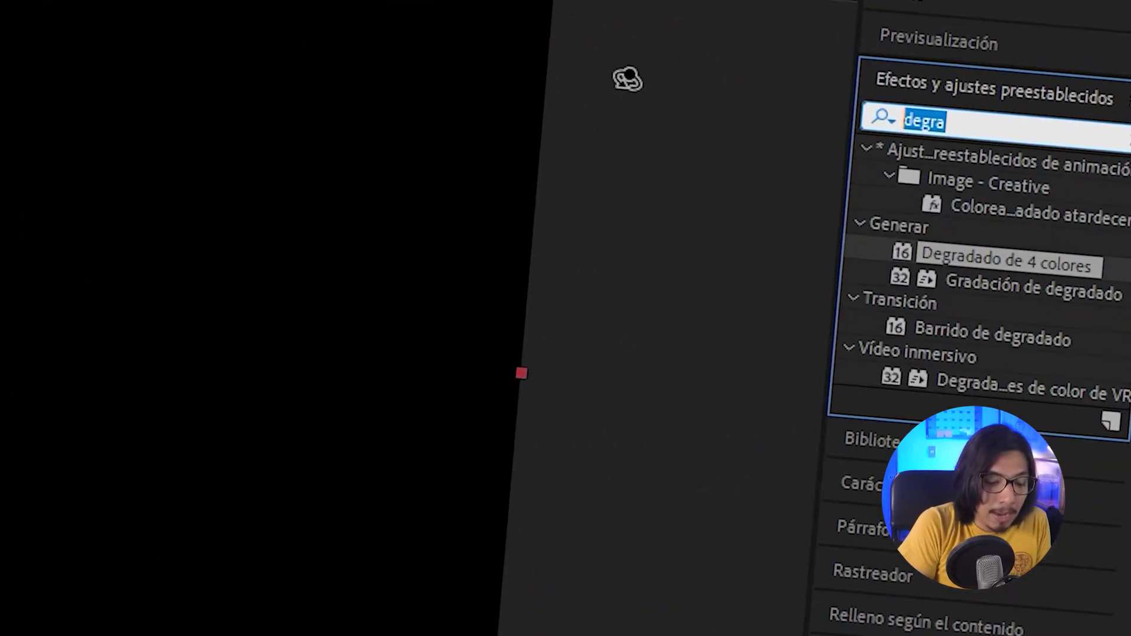
text(part)
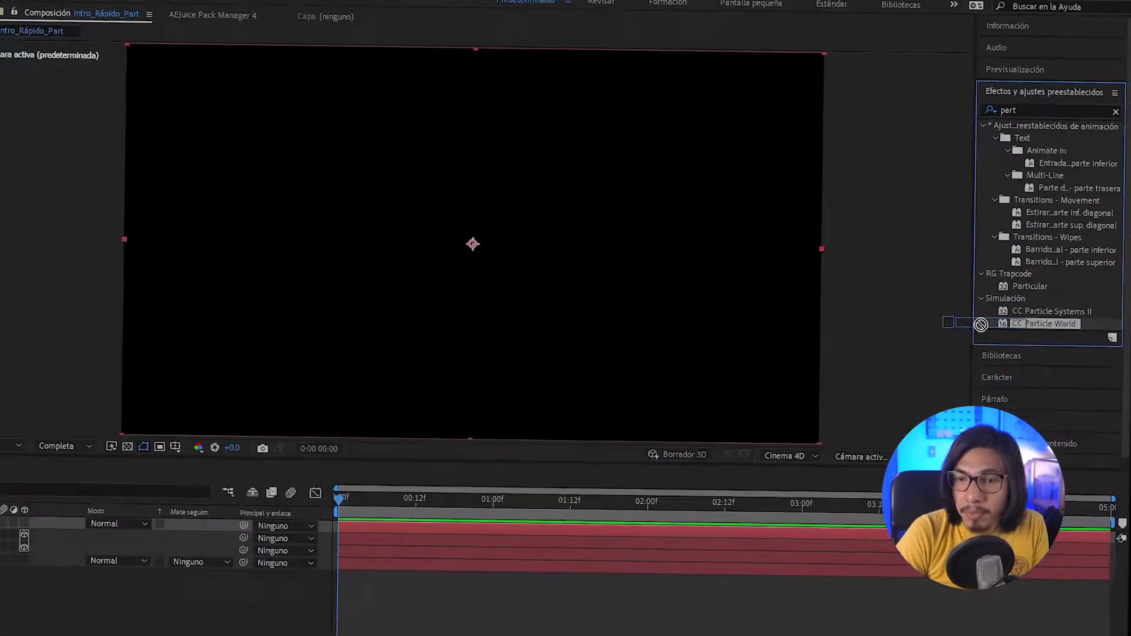
drag(878, 549, 150, 466)
mouse_move(495, 441)
mouse_down()
mouse_move(718, 462)
mouse_move(729, 498)
mouse_up()
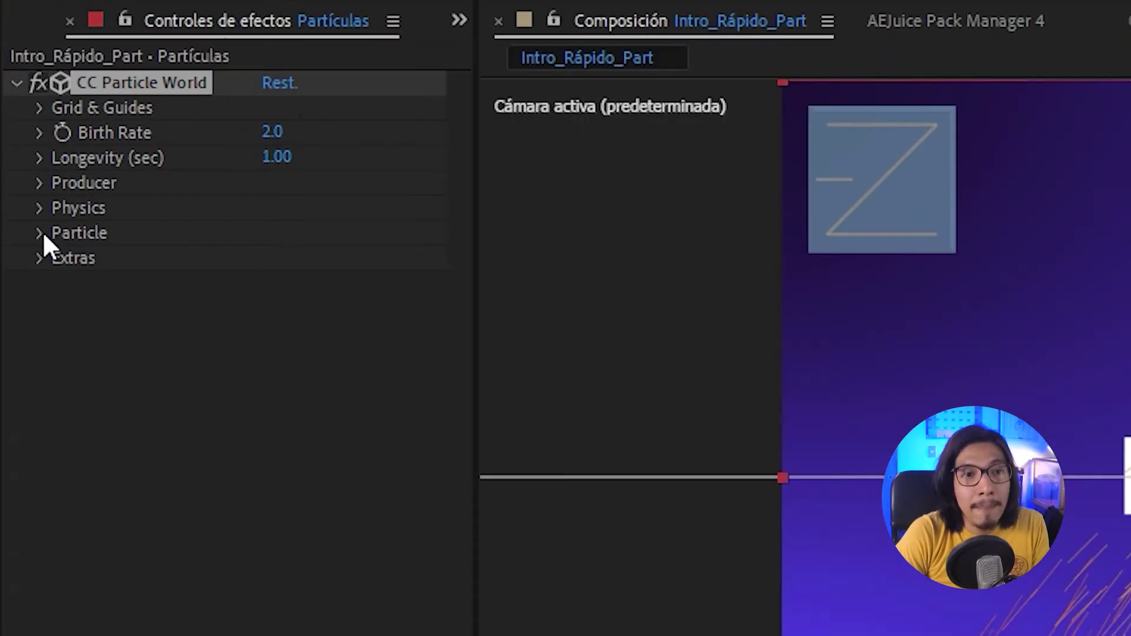
Set Particle Type to Cube after trying Star and Faded Sphere
click(40, 234)
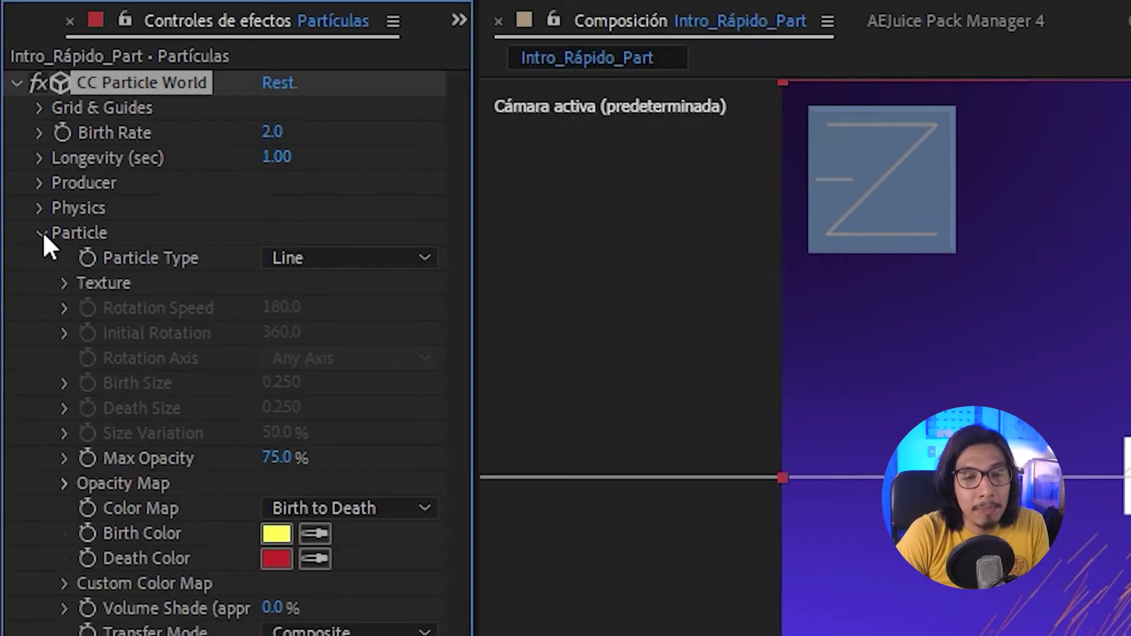
click(336, 257)
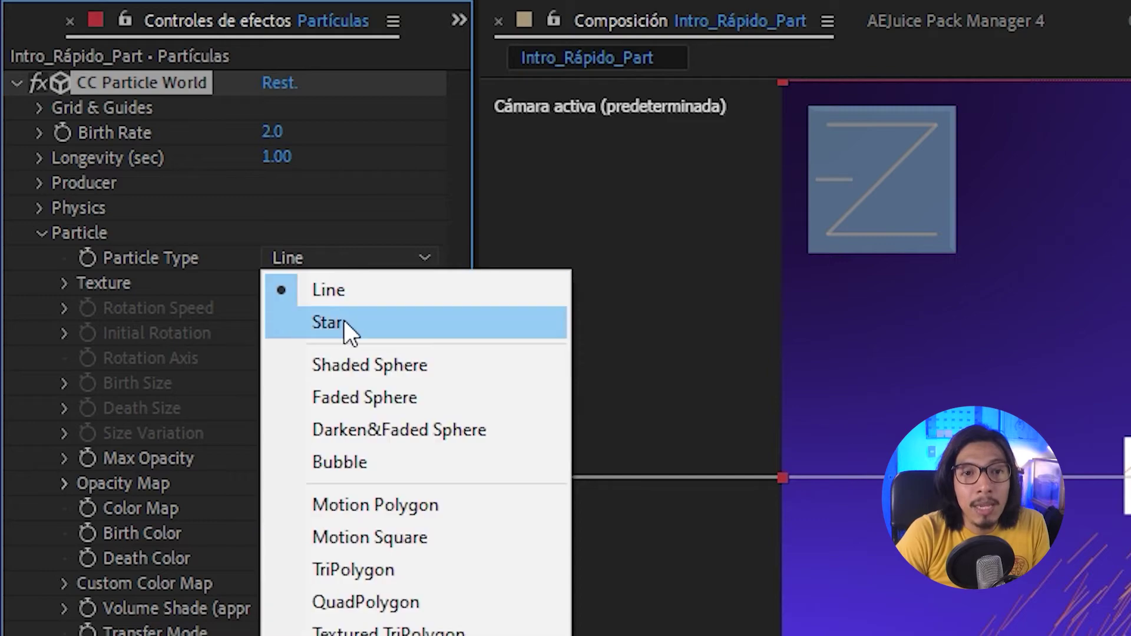
click(344, 321)
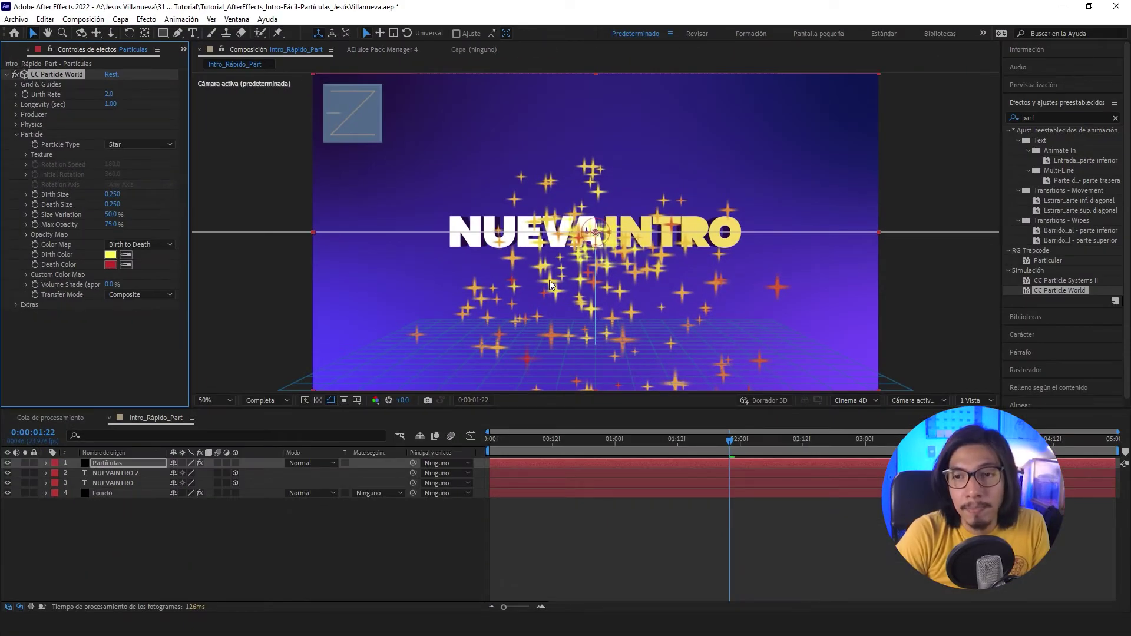
click(139, 145)
click(145, 200)
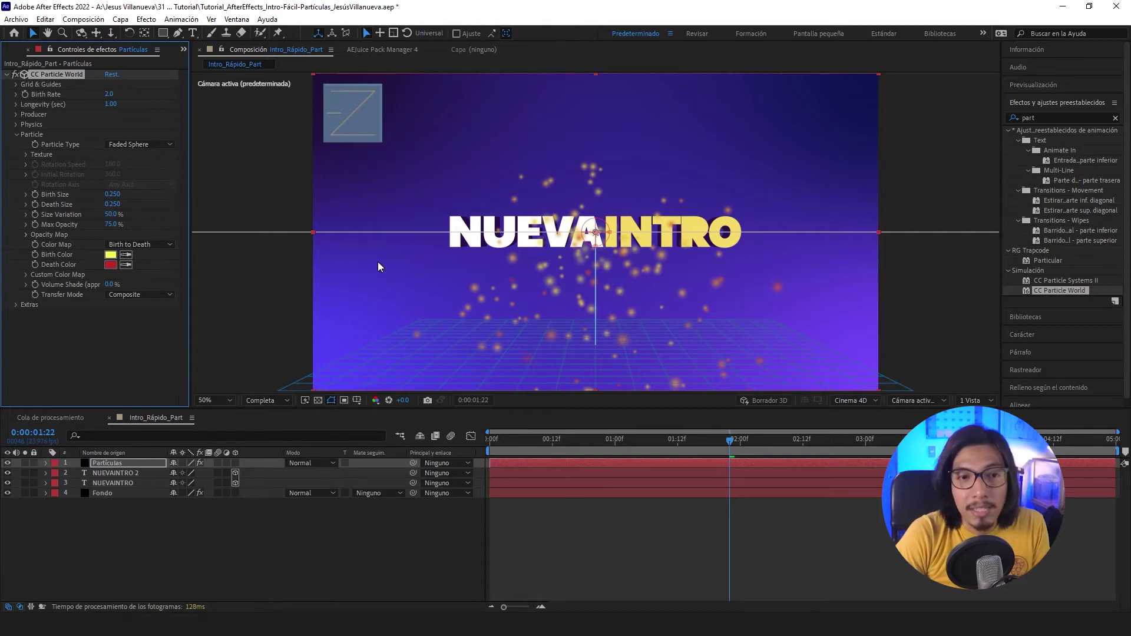
click(139, 144)
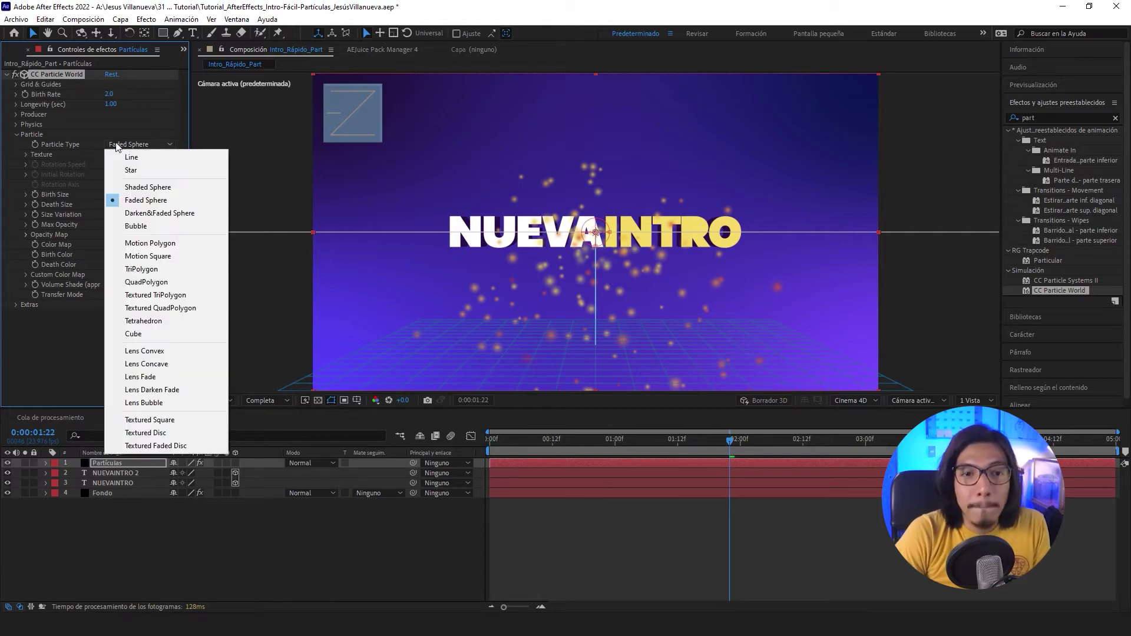
click(155, 337)
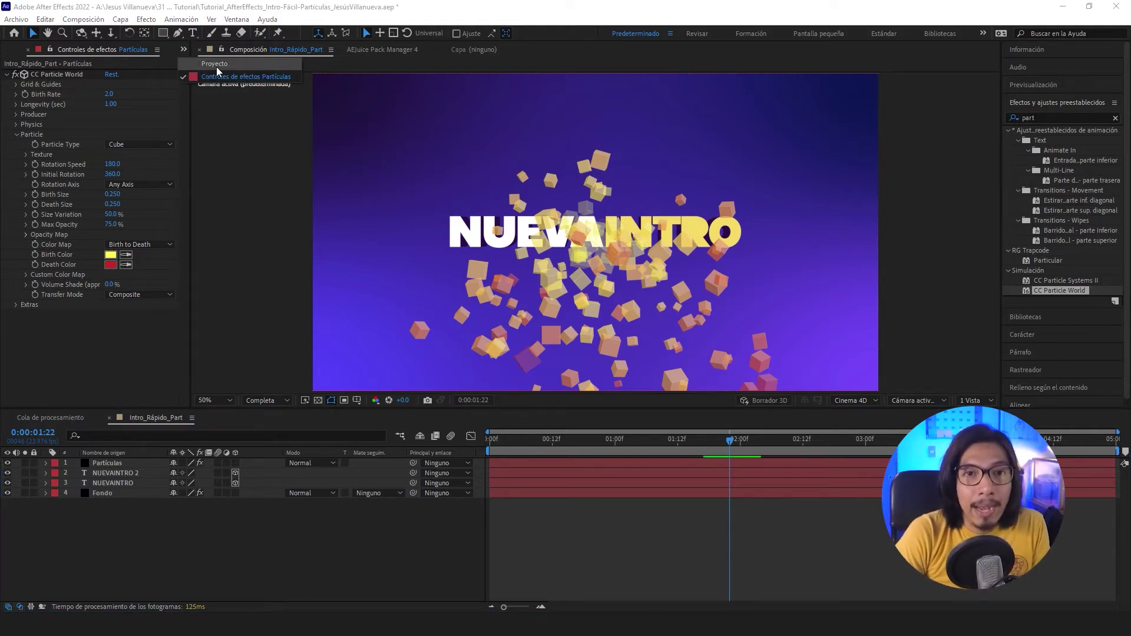
key(ctrl+0)
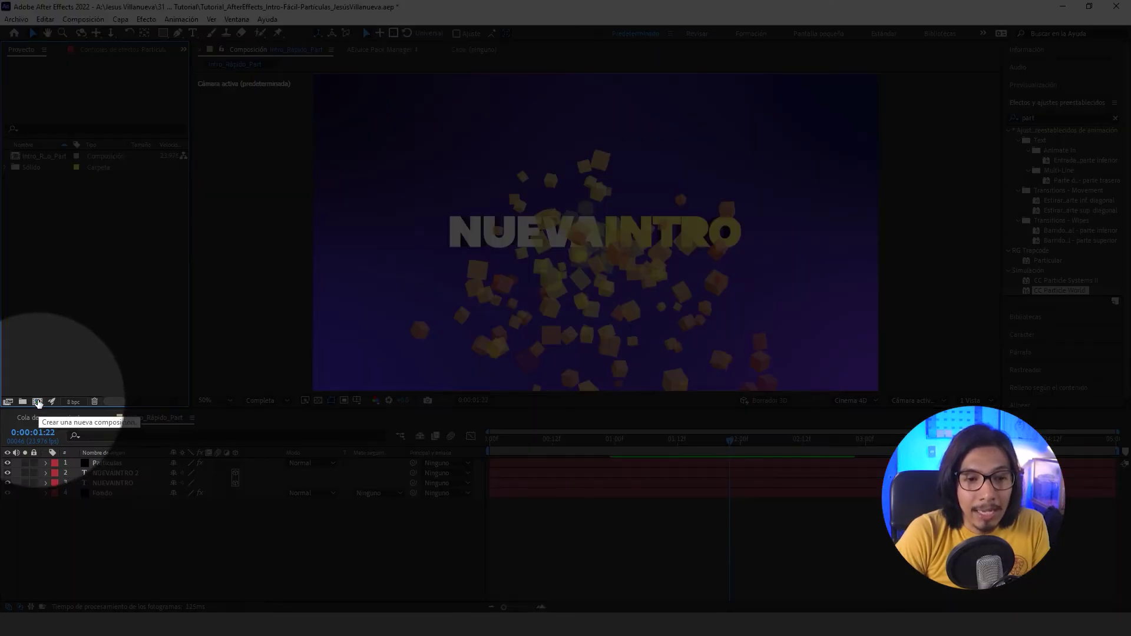
Create composition Diseño_Partícula at 500×500 px, 23.976 fps, duration 0:00:05:00
click(37, 403)
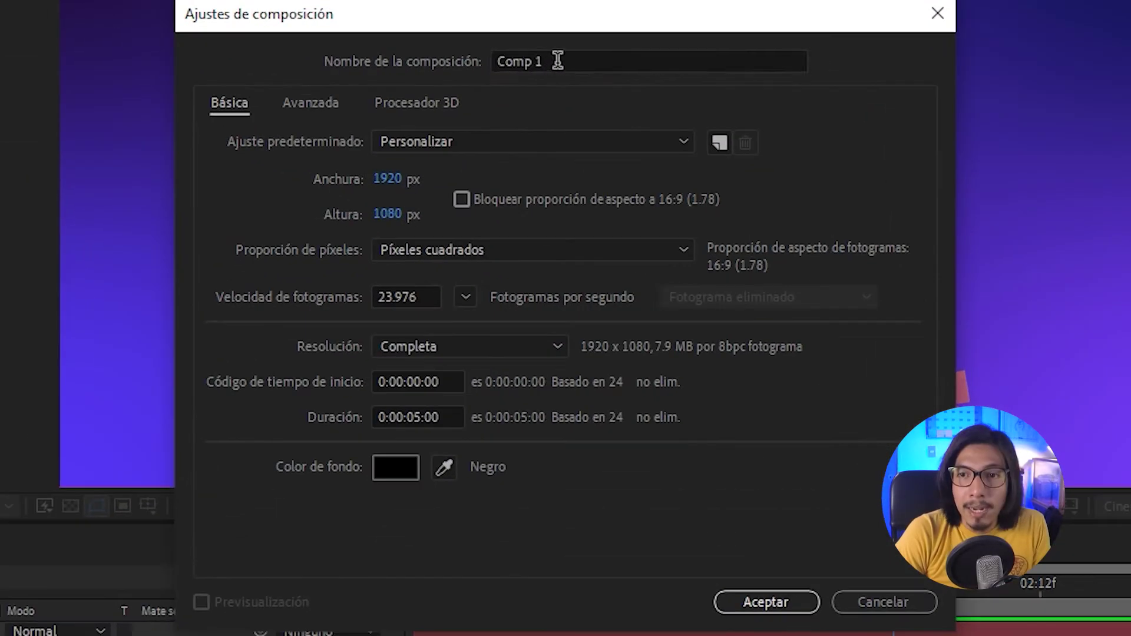
text(Diseño_Pa)
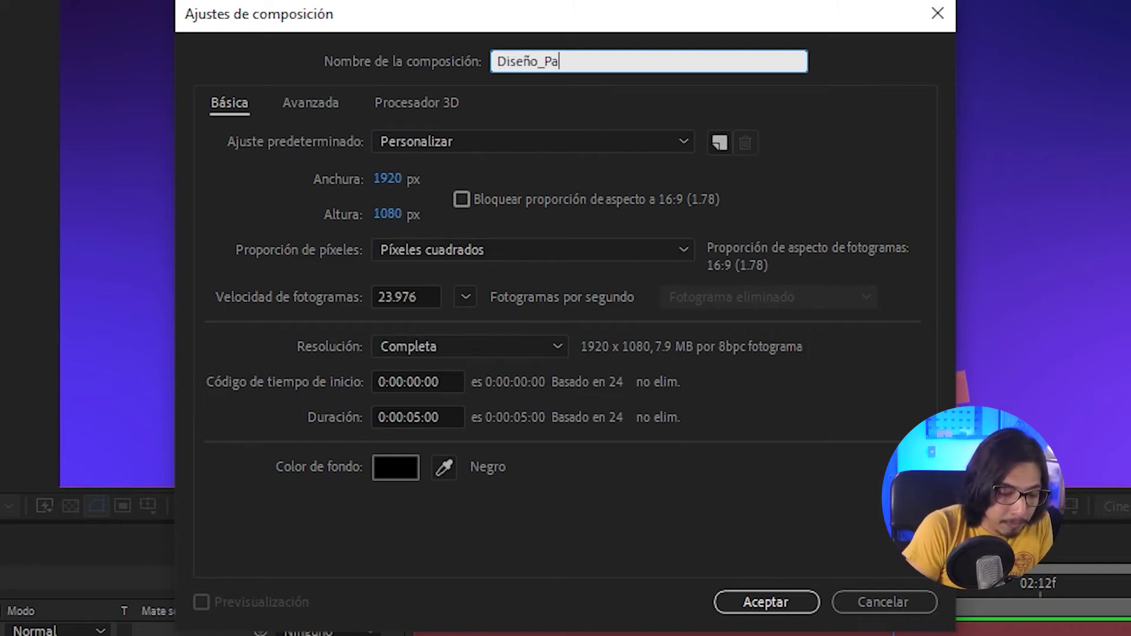
text(rtícula)
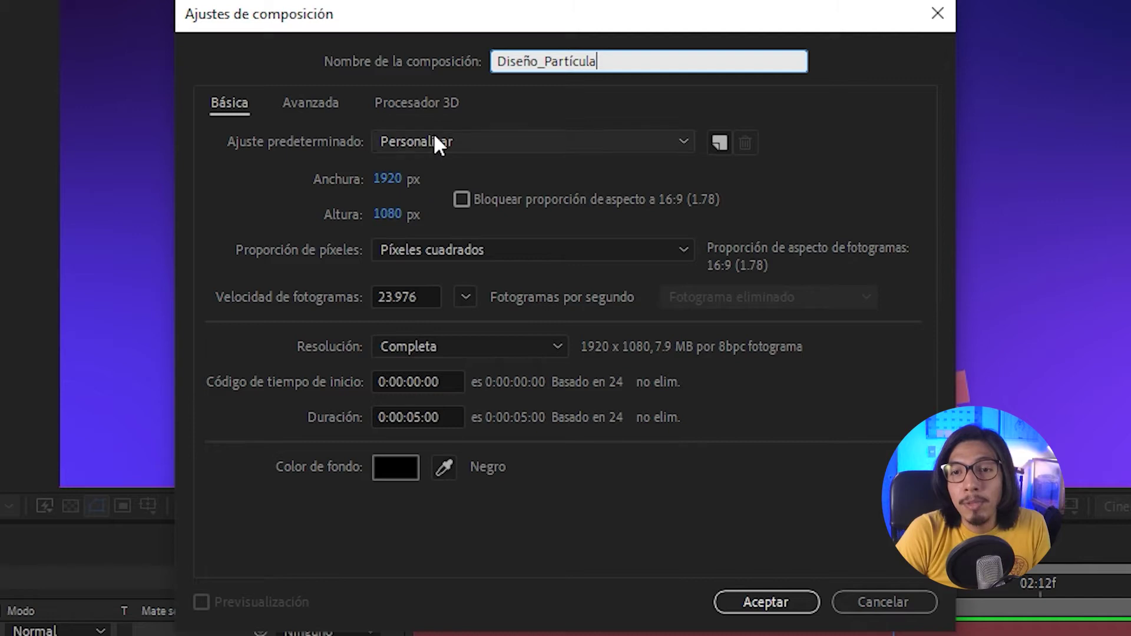
click(389, 178)
text(500)
click(395, 214)
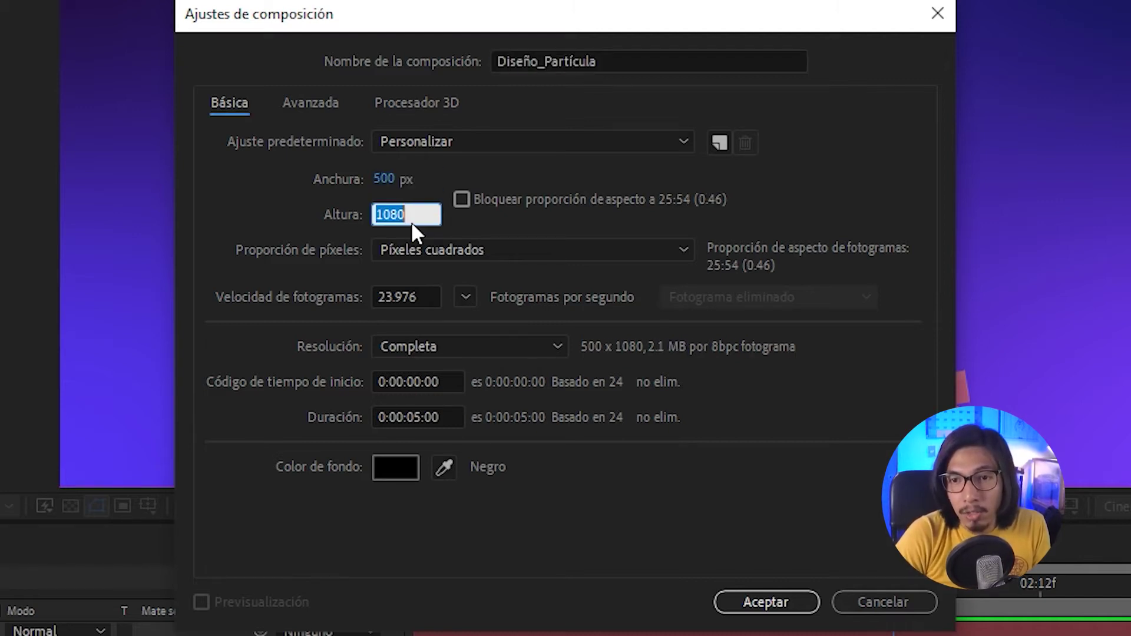
text(500)
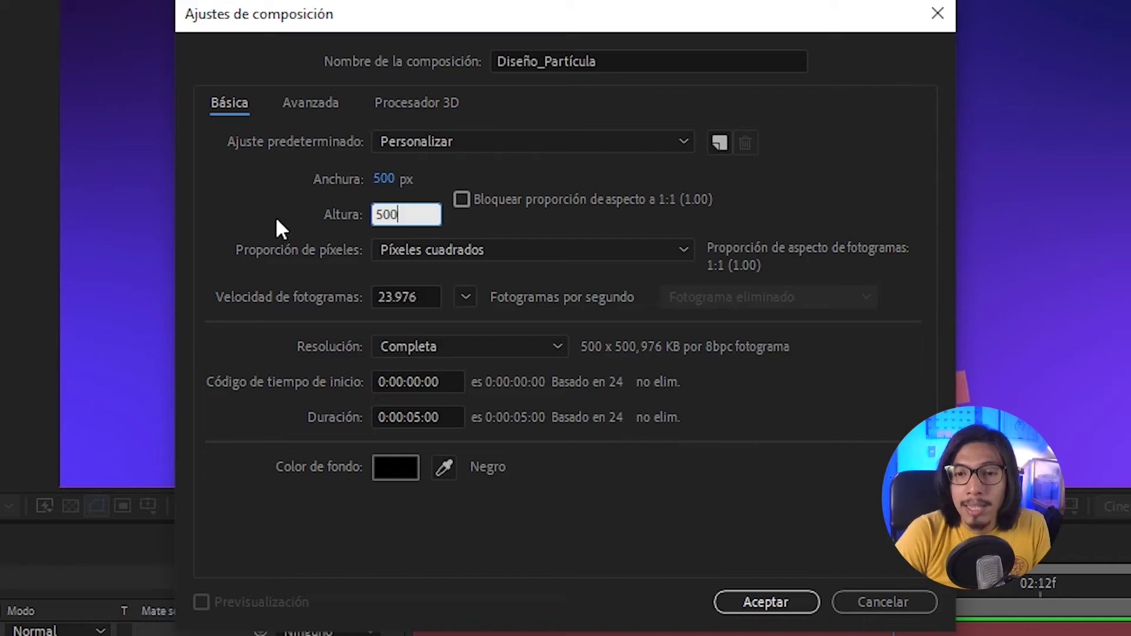
click(277, 217)
drag(384, 297, 430, 316)
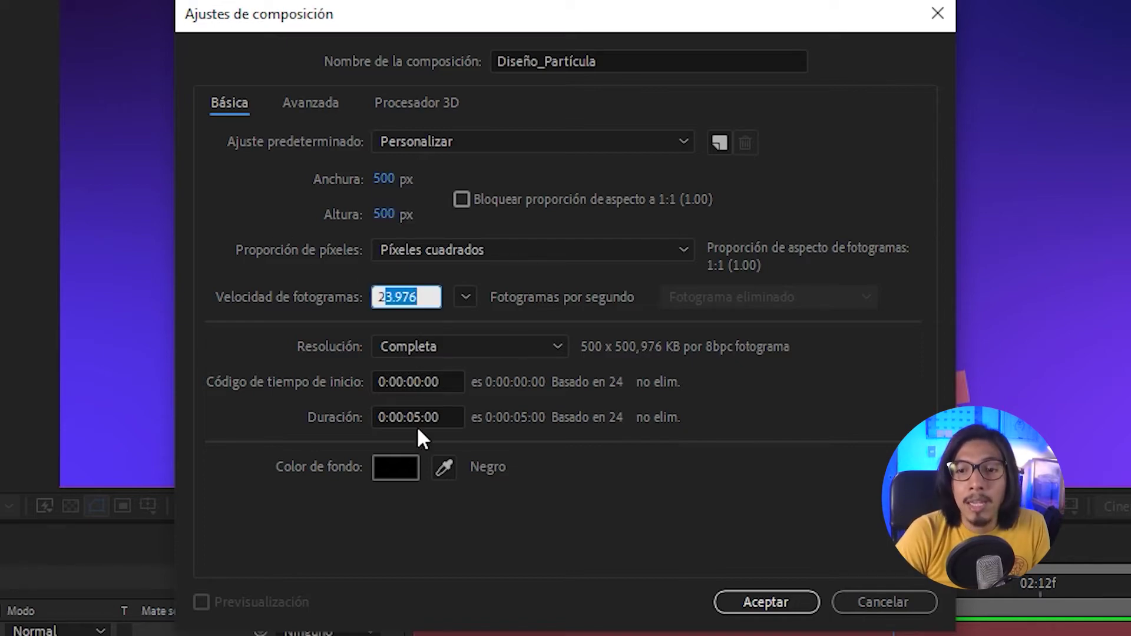
click(418, 428)
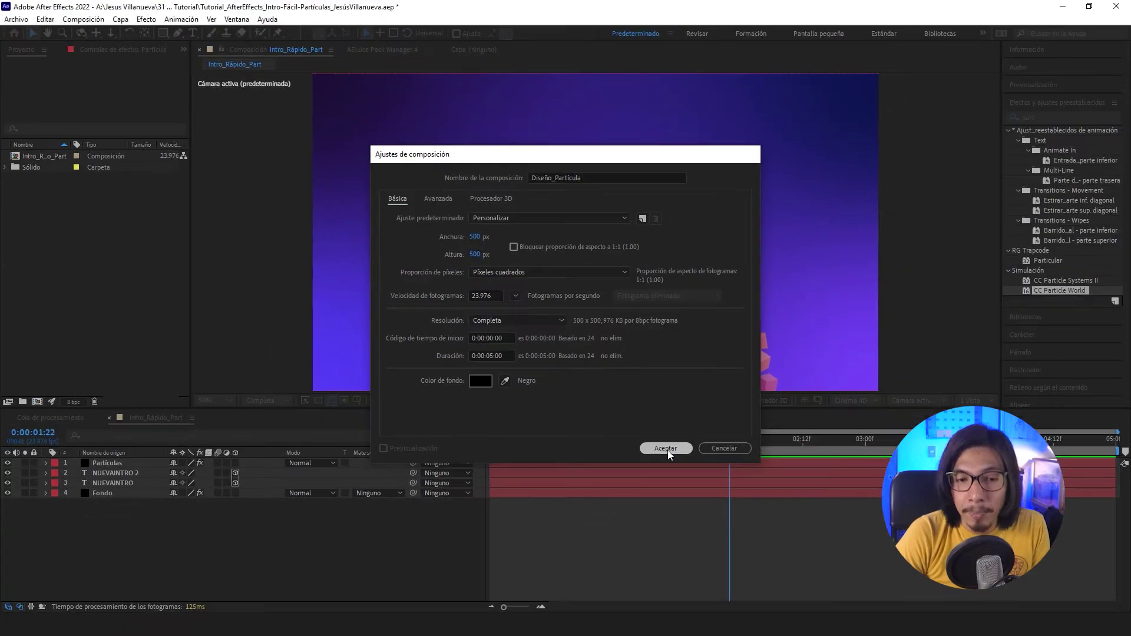
click(766, 602)
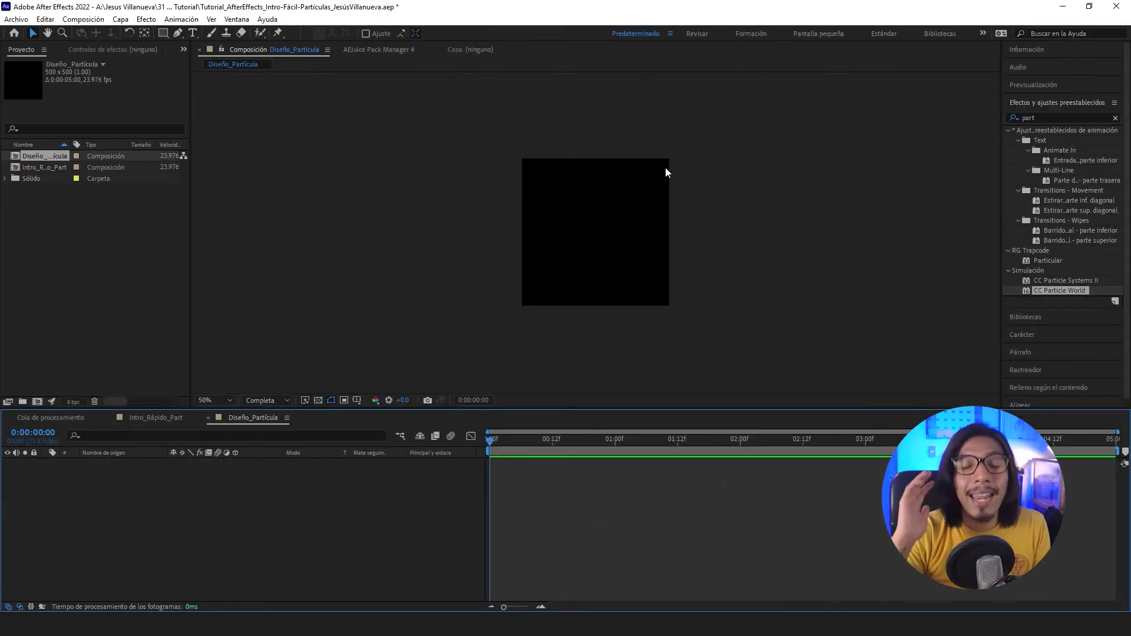
Set the Ellipse tool to white with the stroke turned off
drag(162, 33, 211, 55)
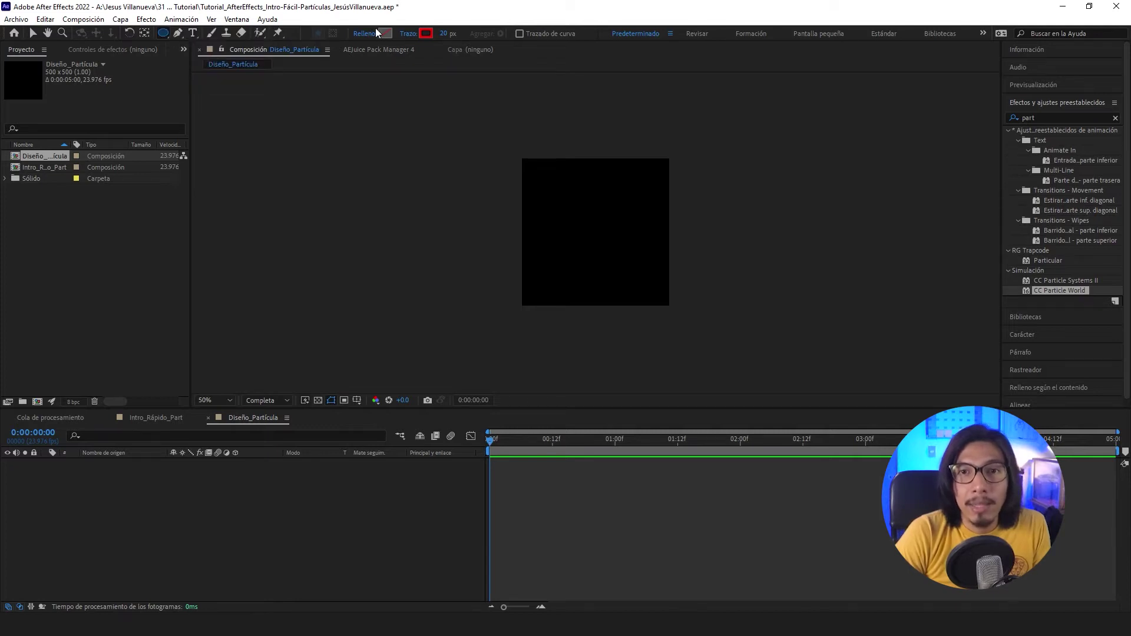
click(425, 33)
drag(412, 283, 393, 275)
click(664, 280)
click(408, 33)
click(503, 280)
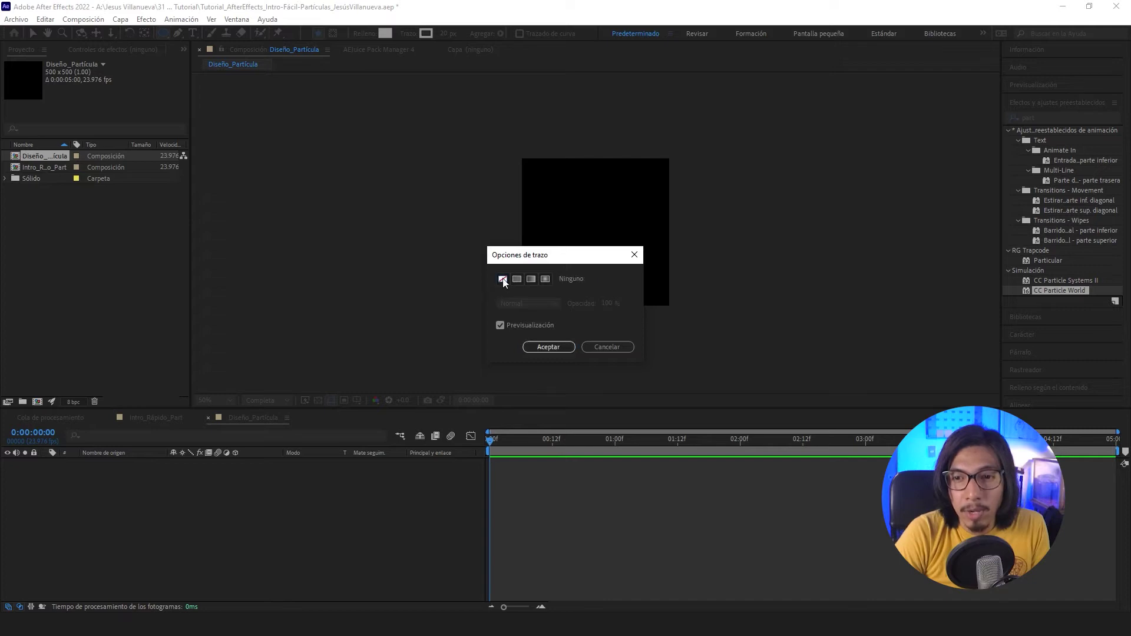
click(548, 347)
Draw a full-frame circle, then return to Intro_Rápido_Part with Partículas selected
double_click(163, 33)
key(v)
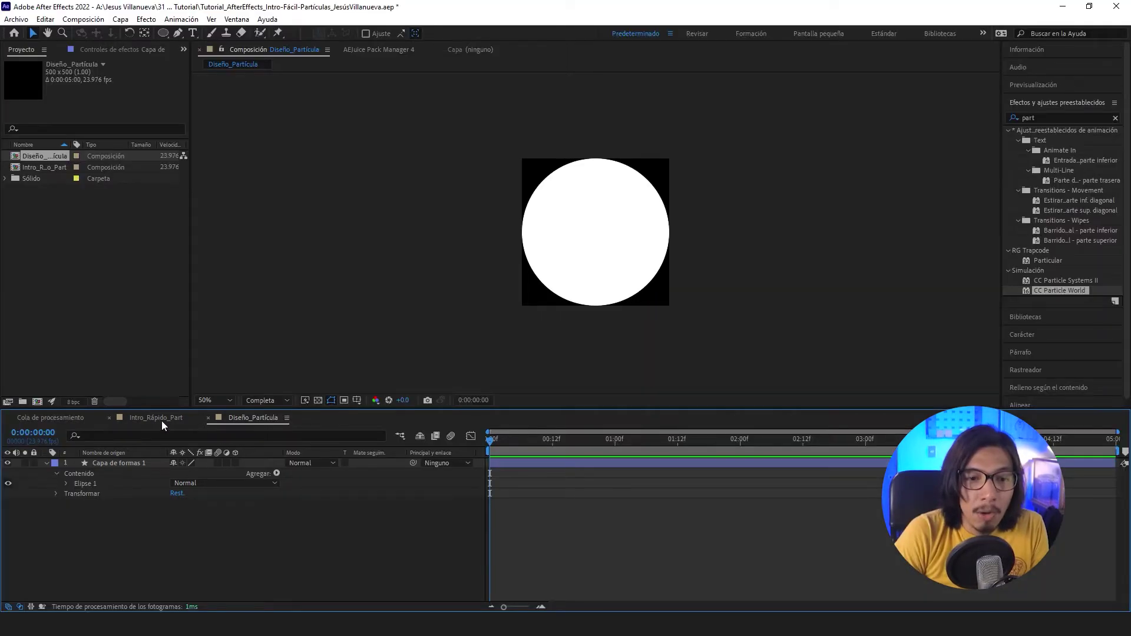
click(158, 418)
click(137, 462)
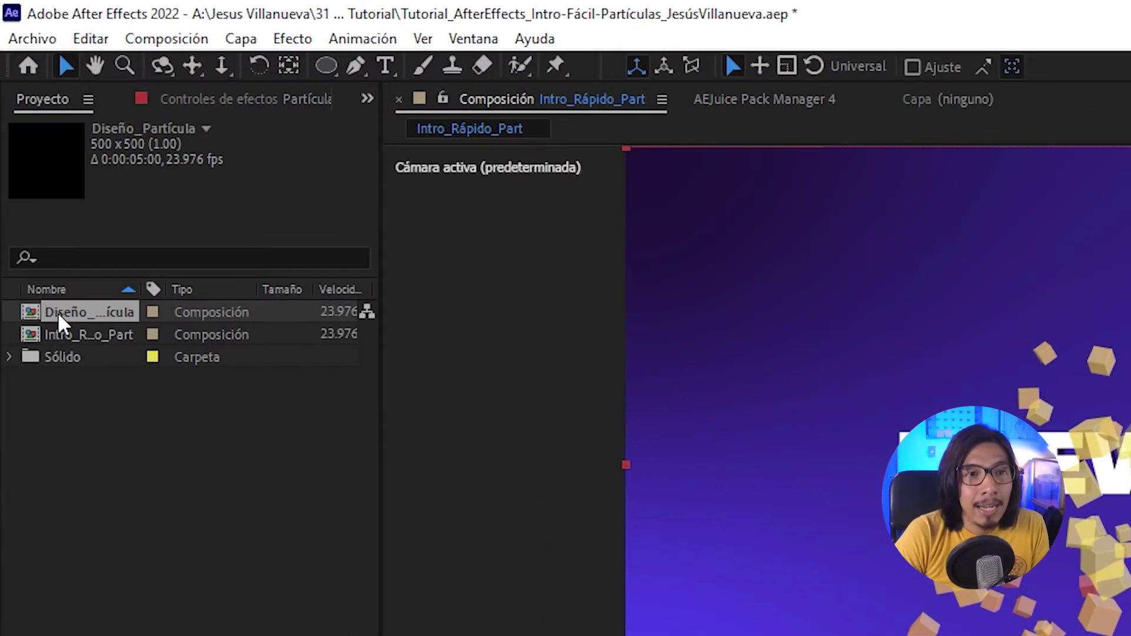
Add Diseño_Partícula as a hidden top layer and show Partículas' effect controls
drag(63, 318, 112, 462)
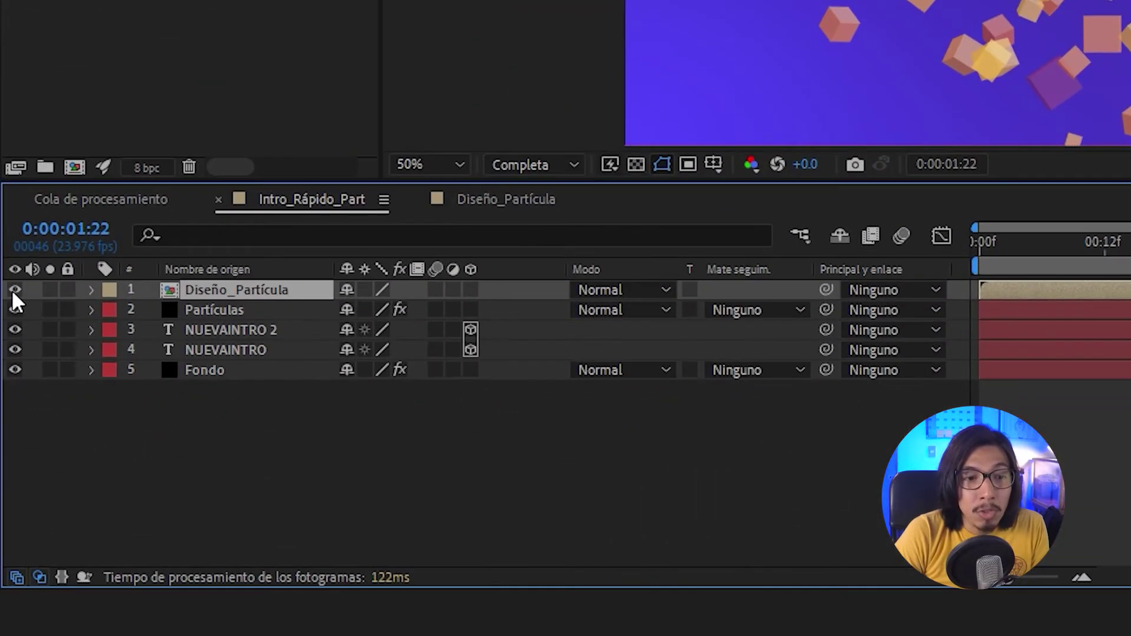
click(7, 463)
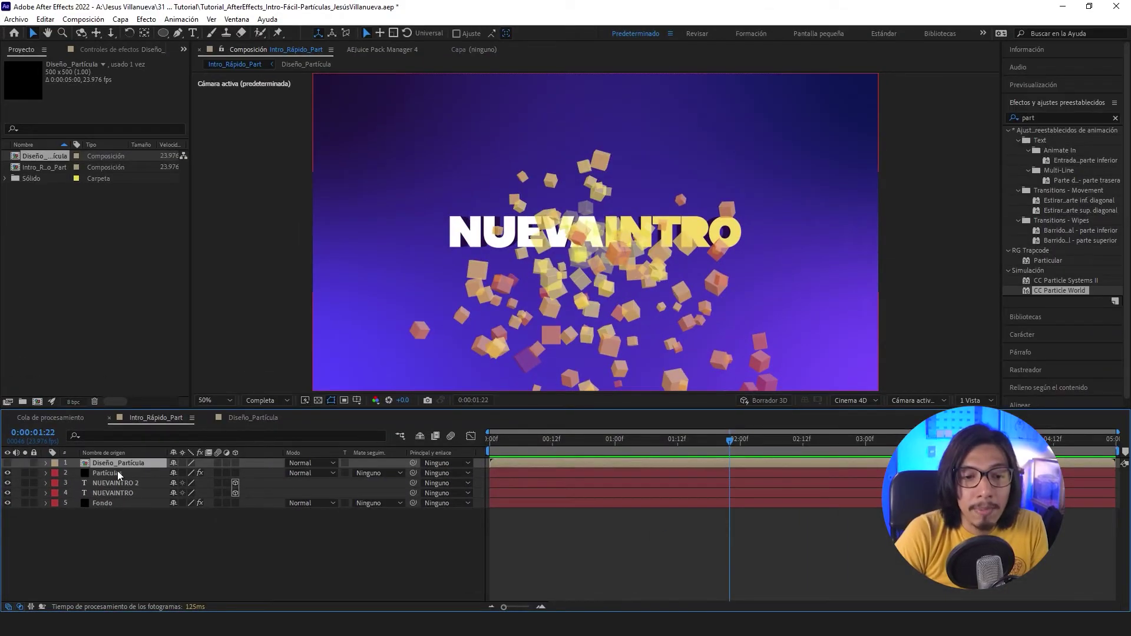
click(105, 474)
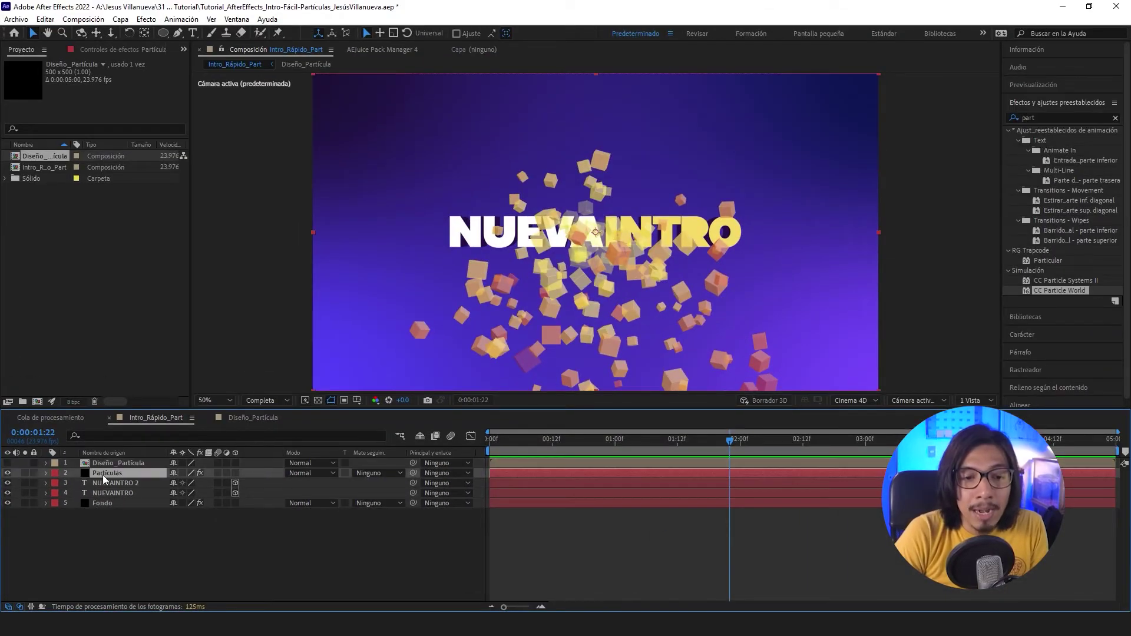
click(82, 47)
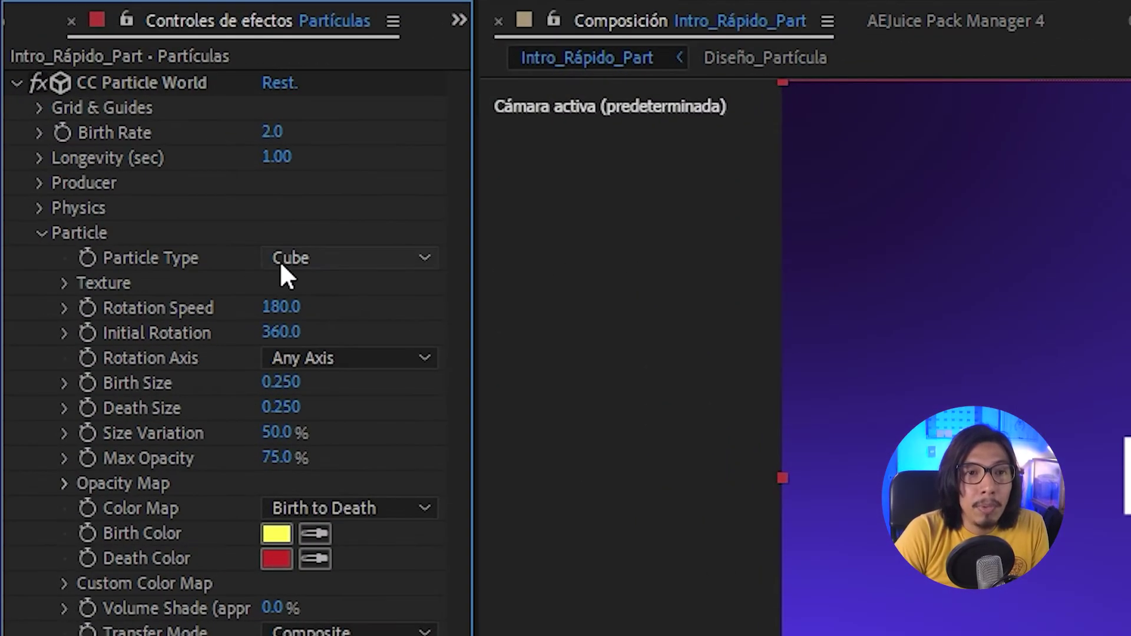
Set Particle Type to Textured Square using 1. Diseño_Partícula as texture layer with Efectos mode
click(120, 146)
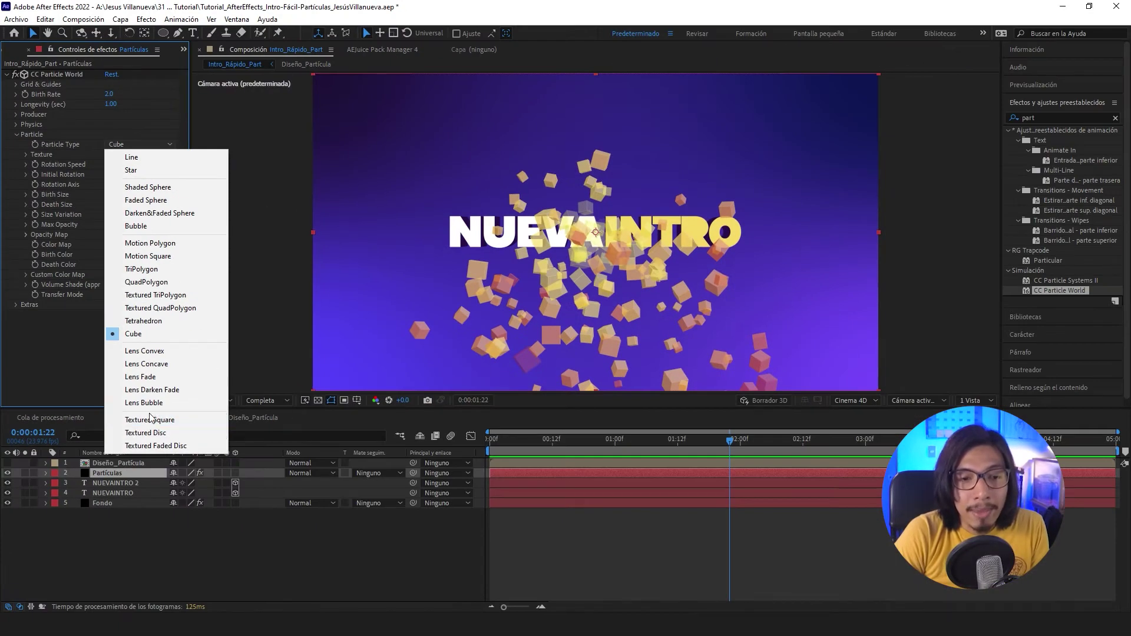
click(158, 421)
drag(618, 442, 760, 458)
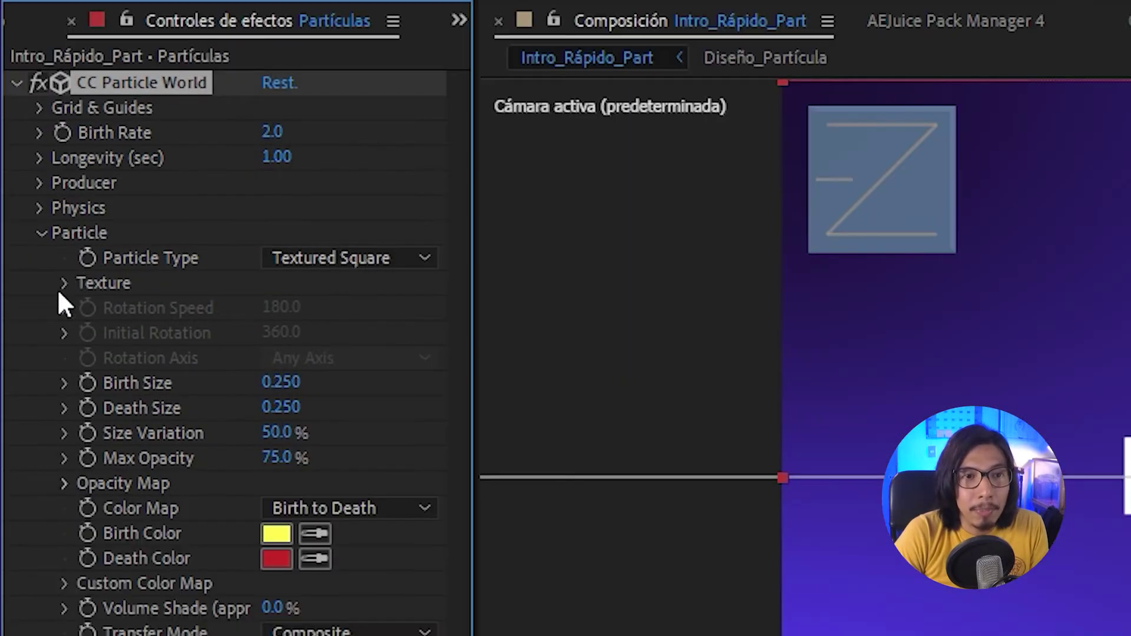
click(58, 288)
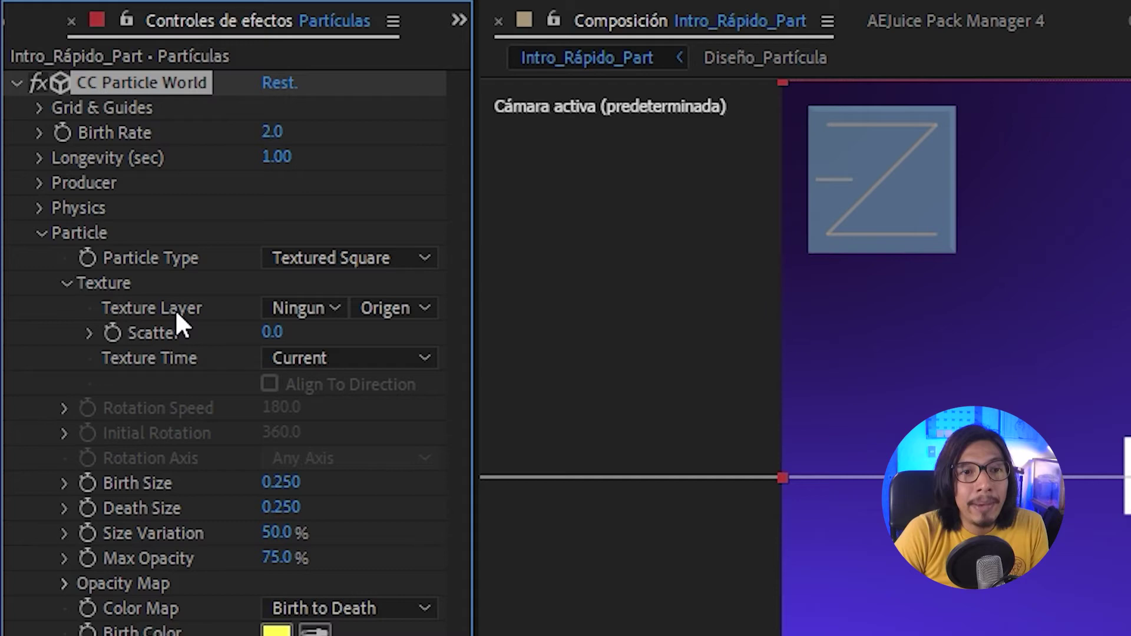
click(332, 307)
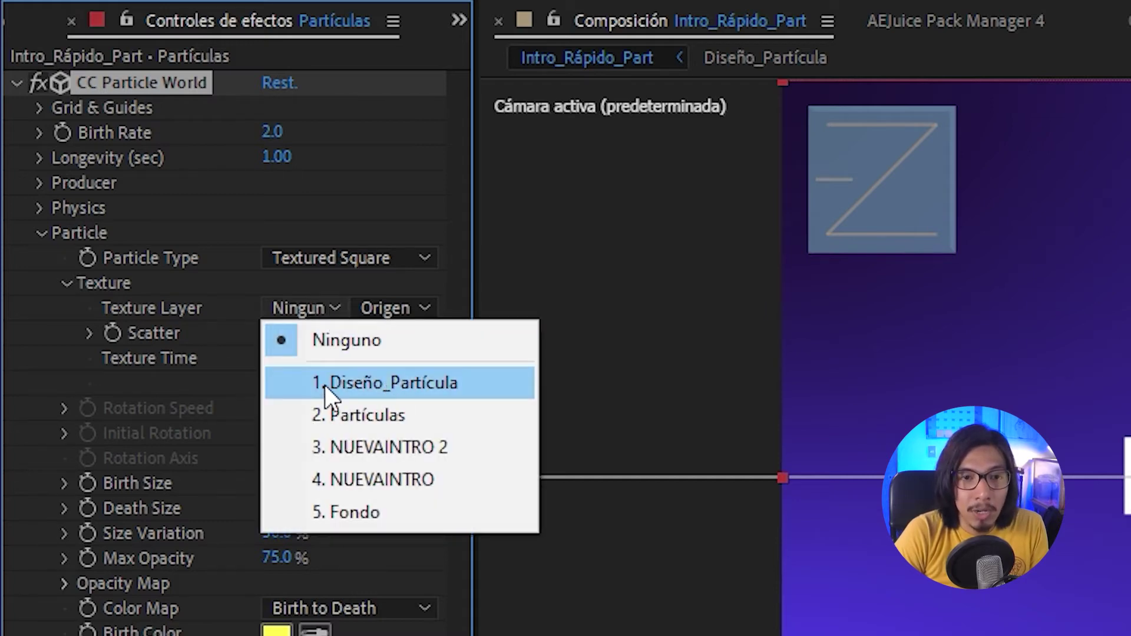
click(353, 382)
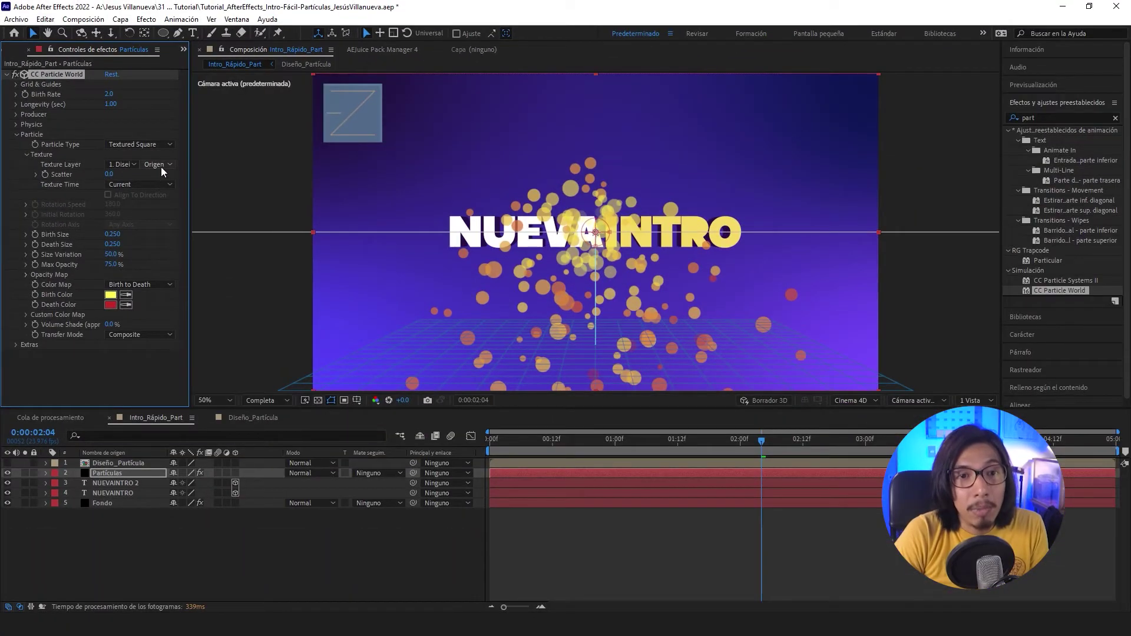
click(161, 167)
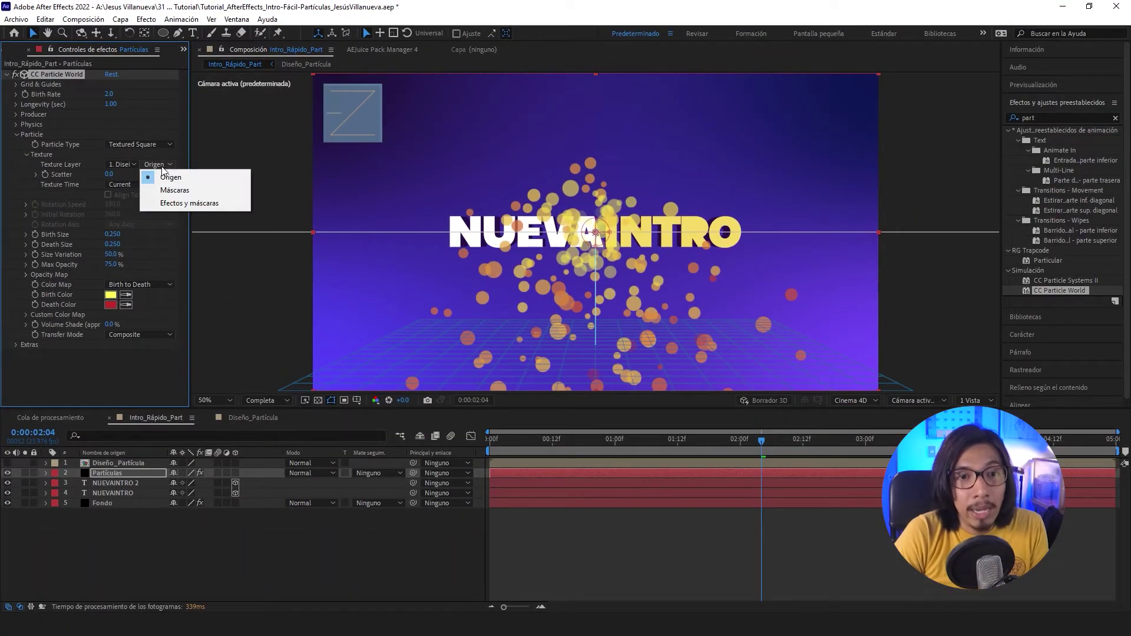
click(187, 192)
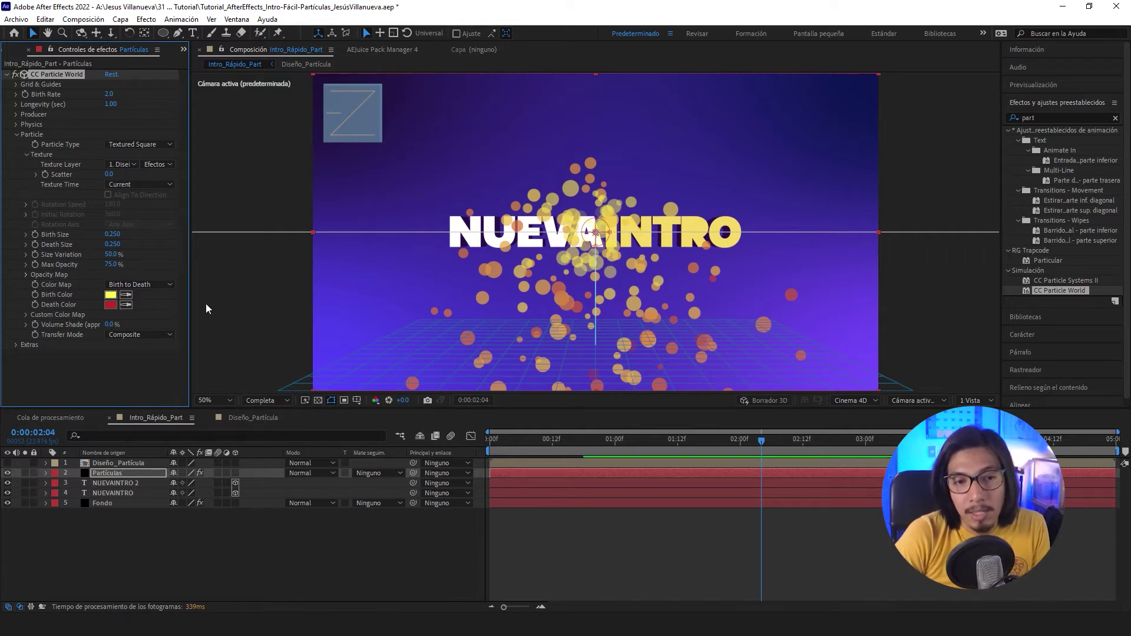
Set both Birth and Death Color to white and preview from the start
click(110, 294)
click(408, 278)
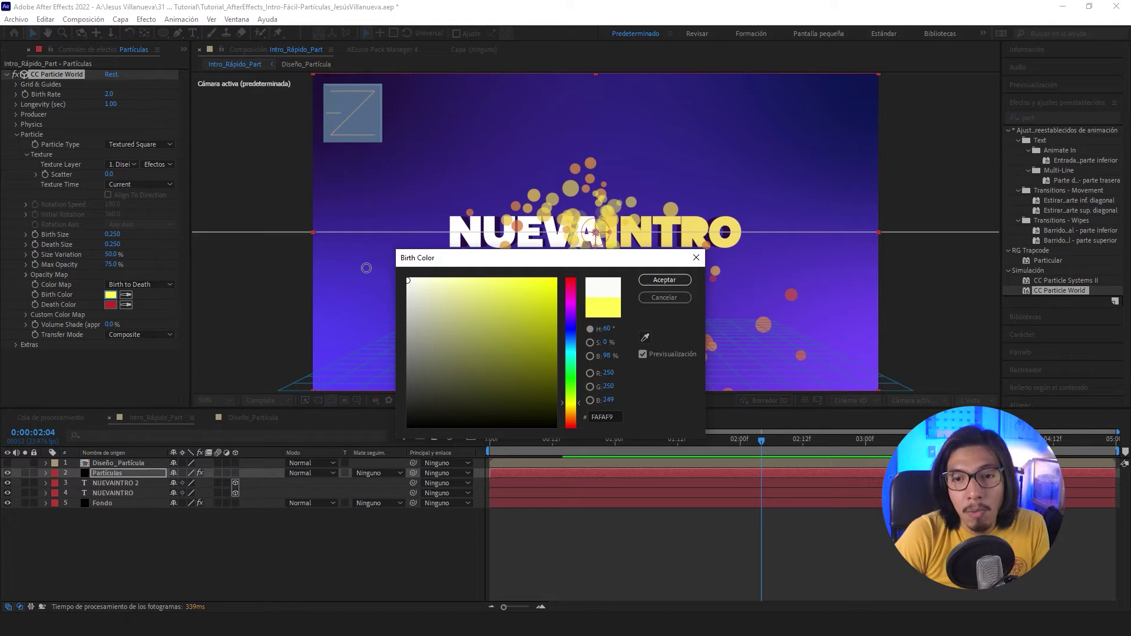
click(662, 281)
click(110, 304)
click(407, 279)
click(662, 280)
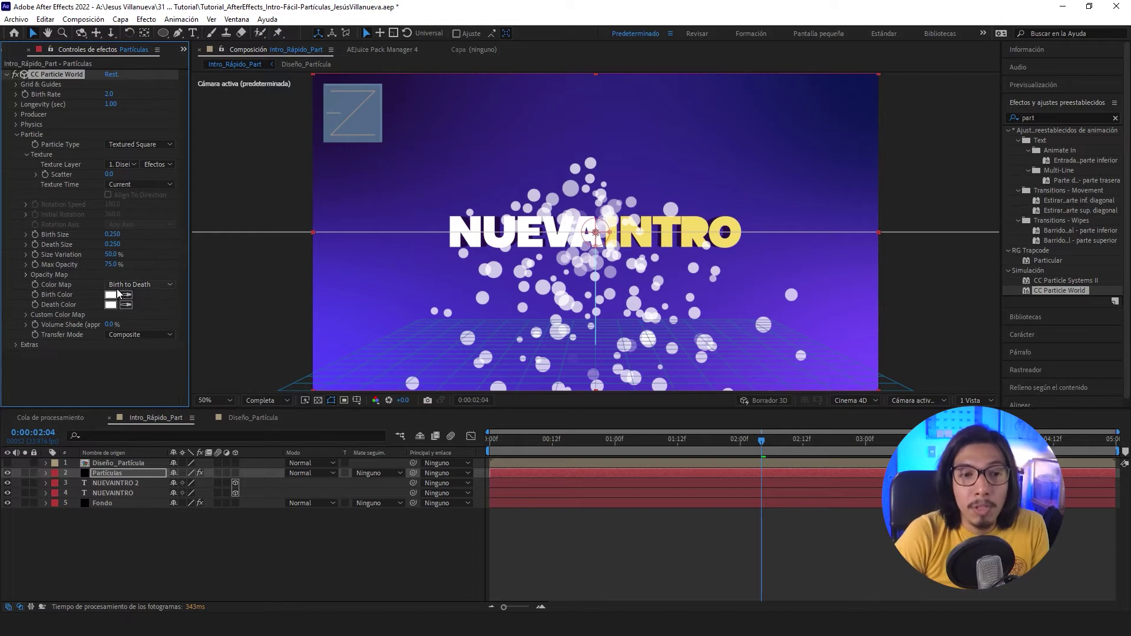
drag(553, 439, 471, 435)
key(space)
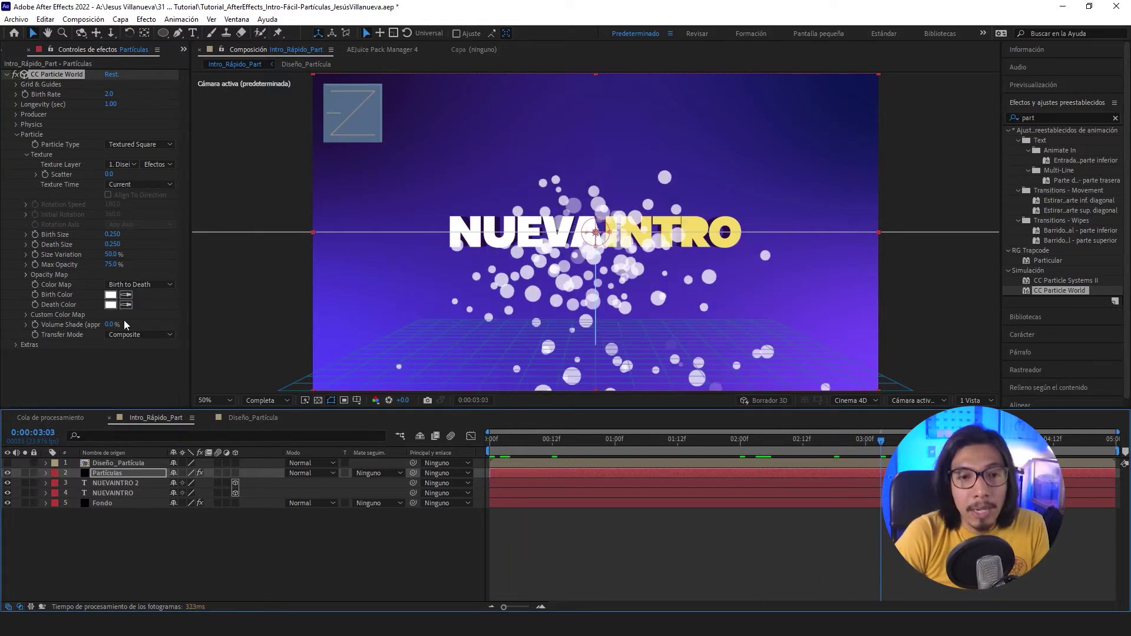
Change the Death Color to magenta F043FF and replay the preview
click(110, 305)
drag(571, 321, 574, 305)
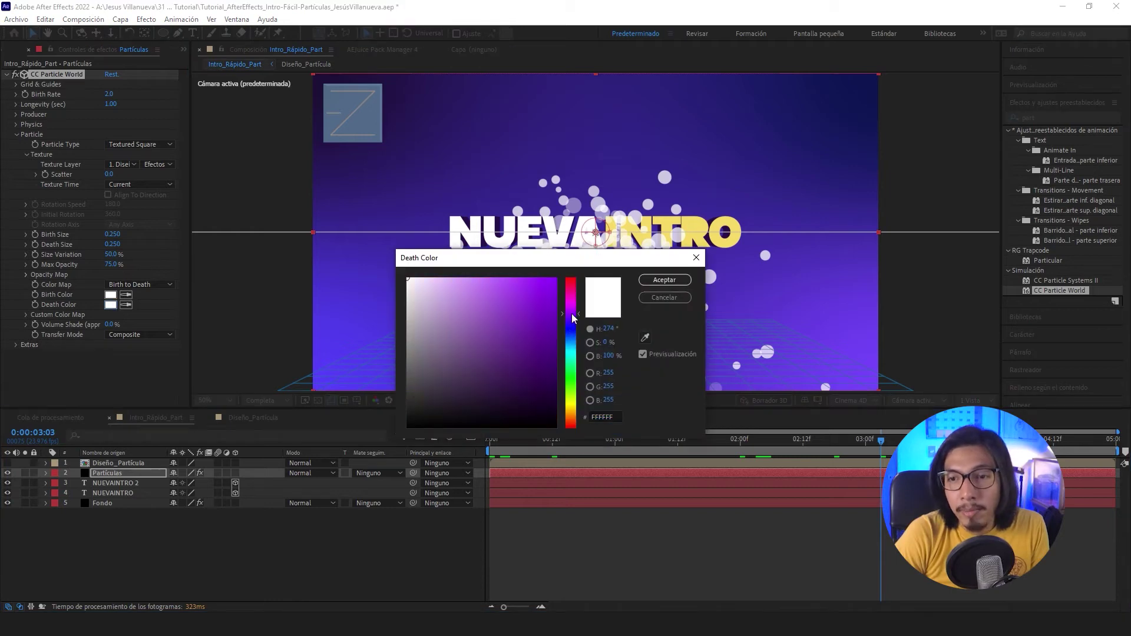
drag(511, 282, 508, 271)
key(Return)
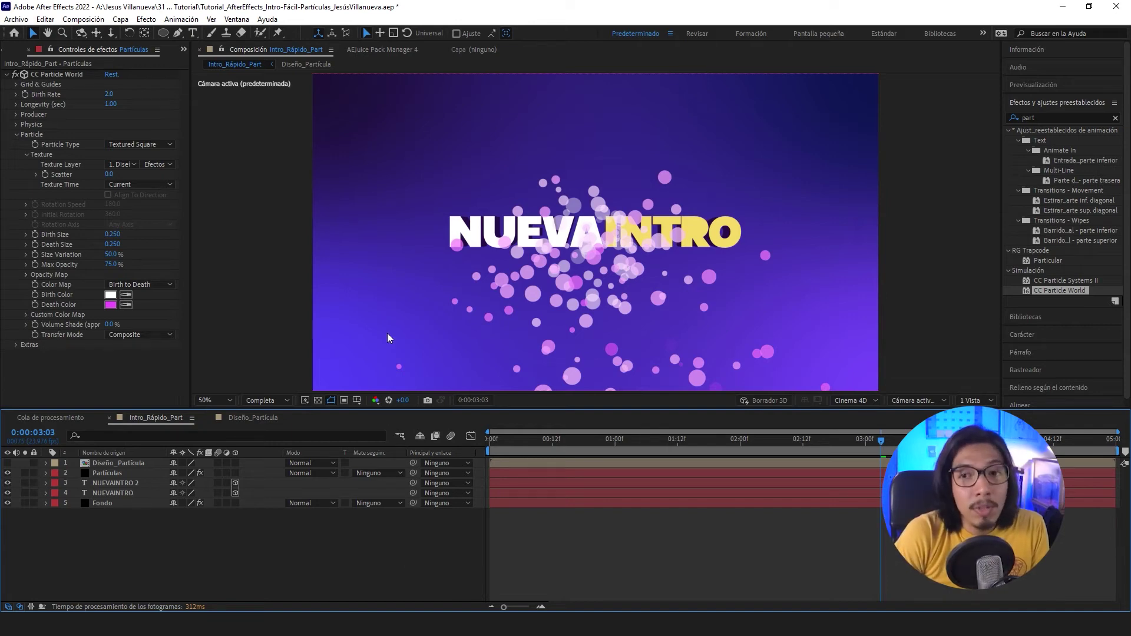
click(503, 441)
key(space)
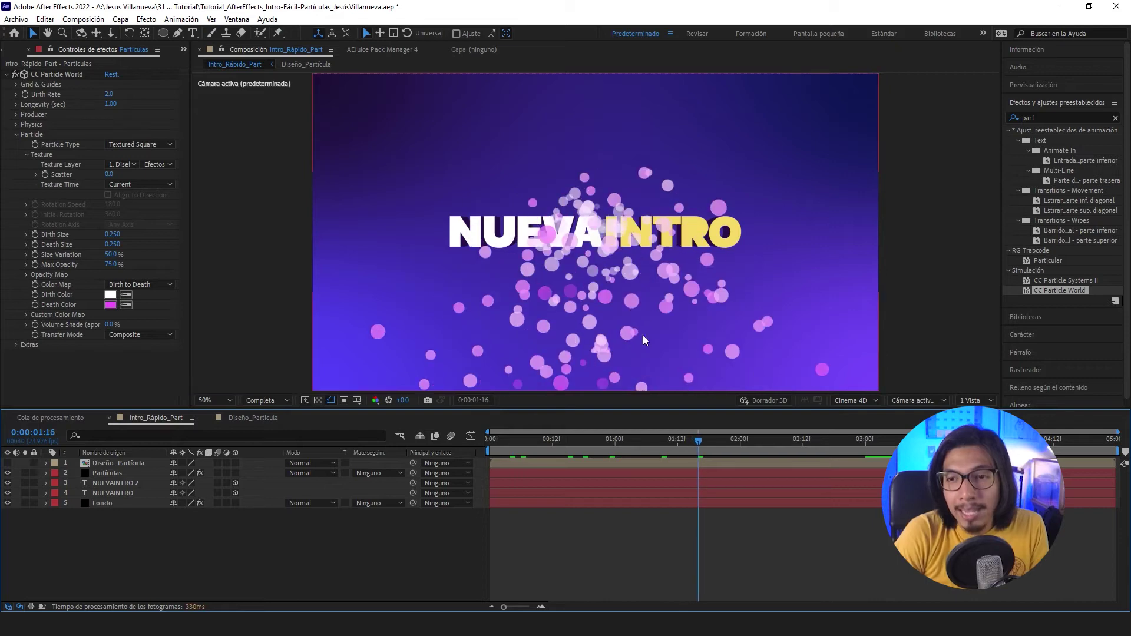
Expand the Producer group and set Radius X to 0.750
click(17, 134)
click(41, 184)
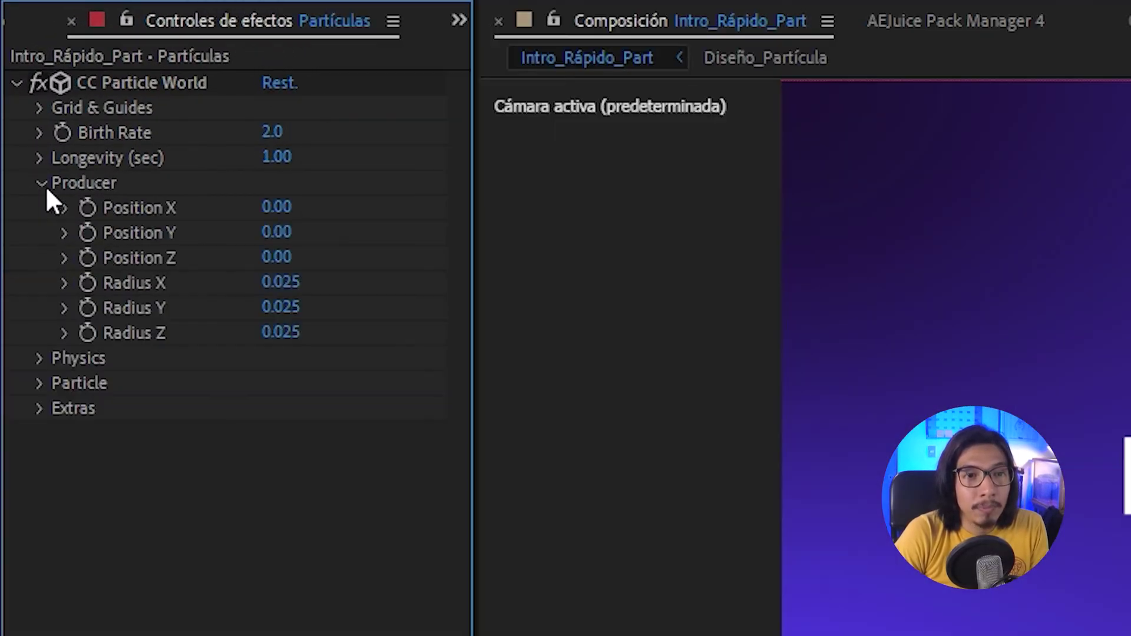
click(284, 281)
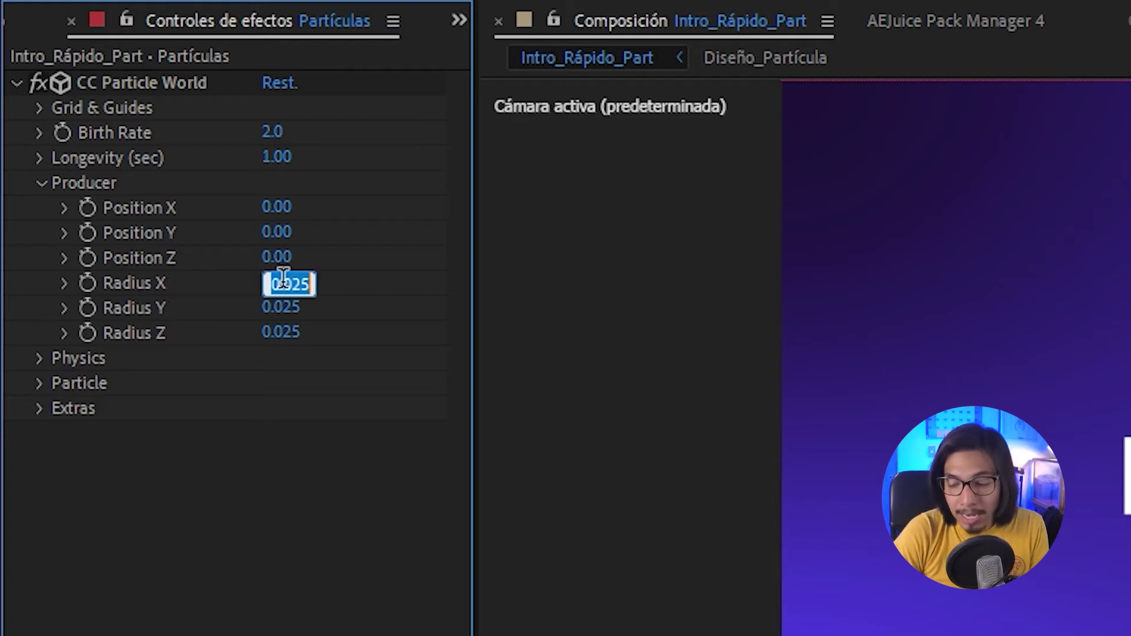
text(0.75)
key(Return)
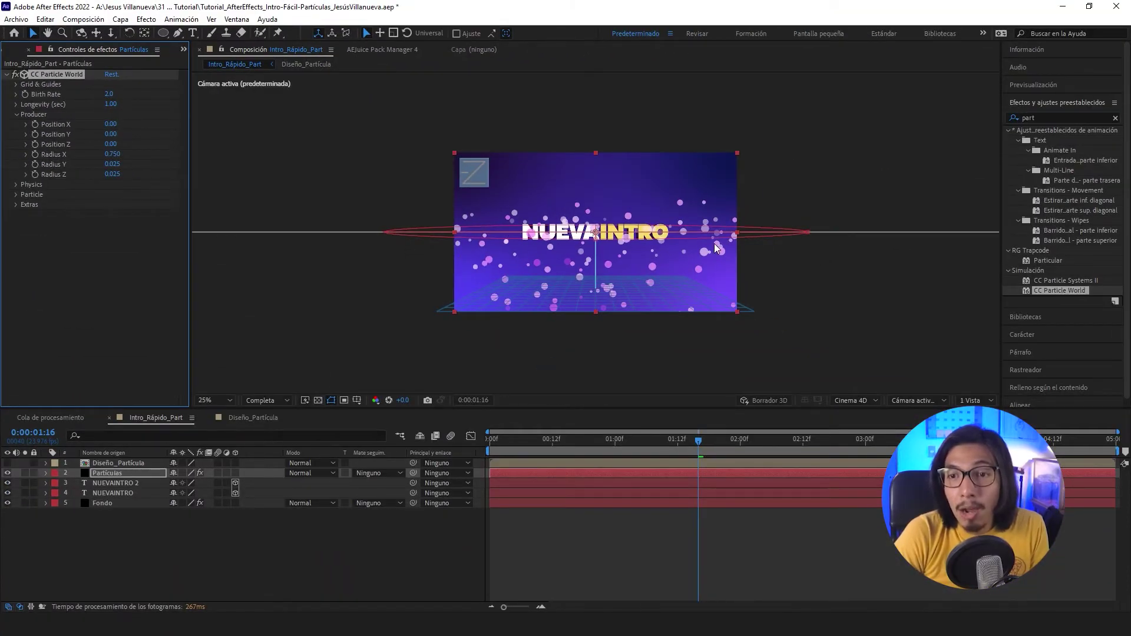
key(period)
key(period)
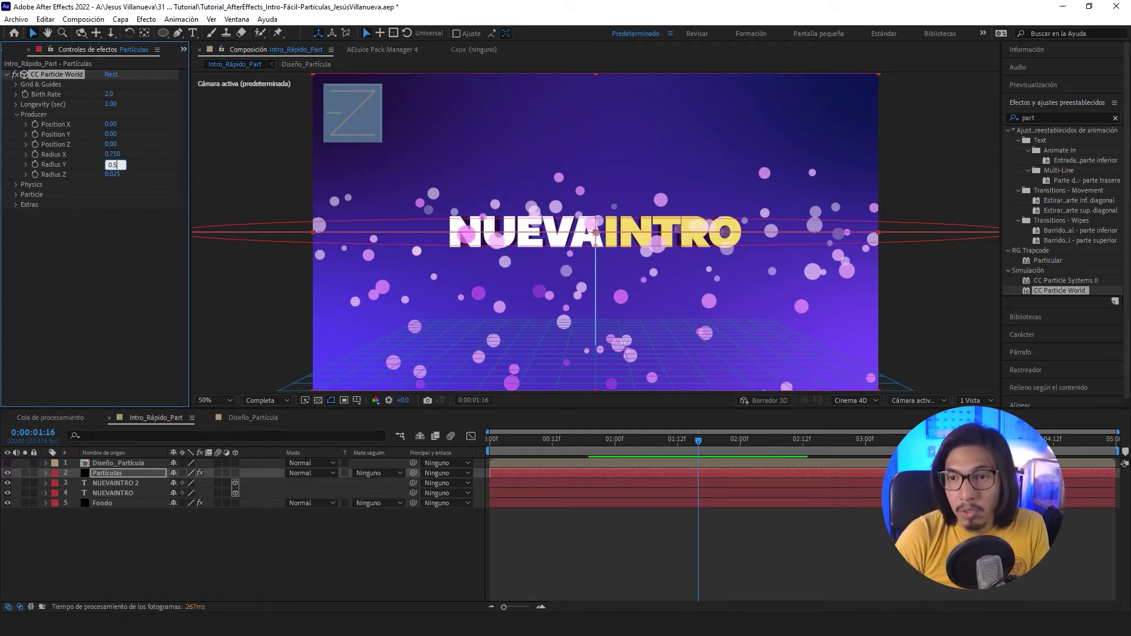
Set Radius Y to 0.500 and Radius Z to 1.000, then scrub the result
key(Return)
key(comma)
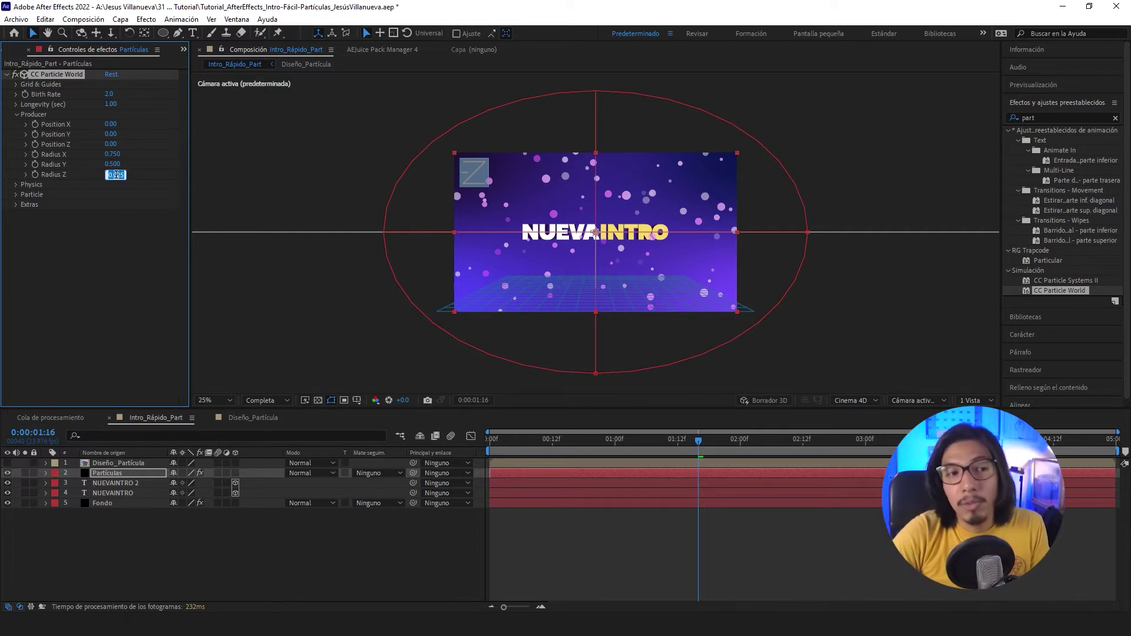
text(1)
key(Return)
key(period)
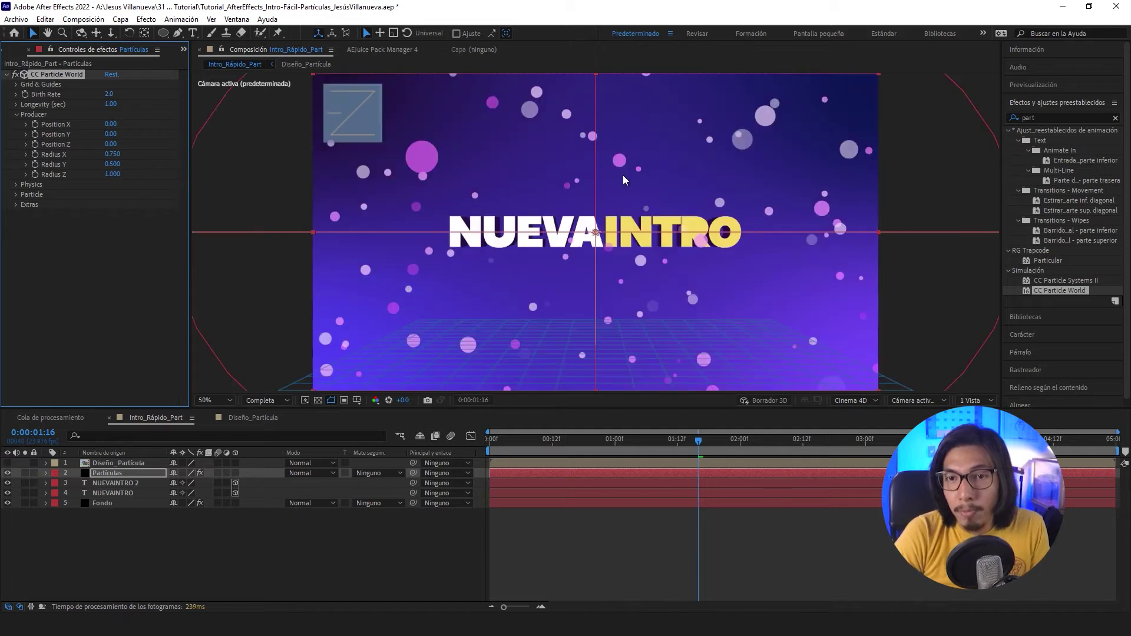
key(comma)
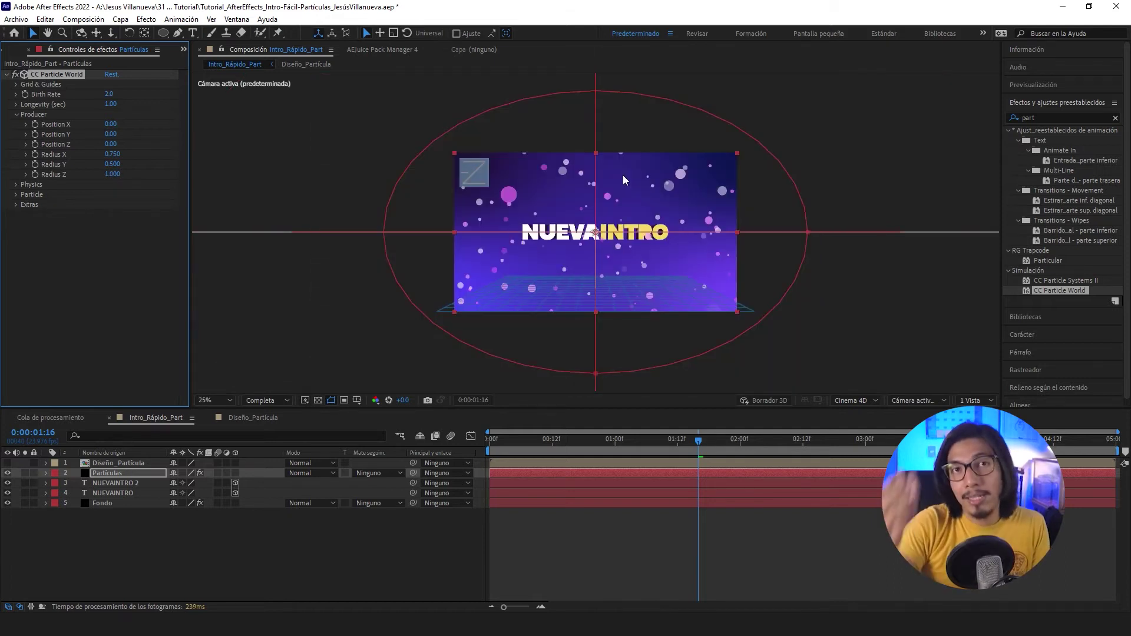
drag(501, 448, 776, 500)
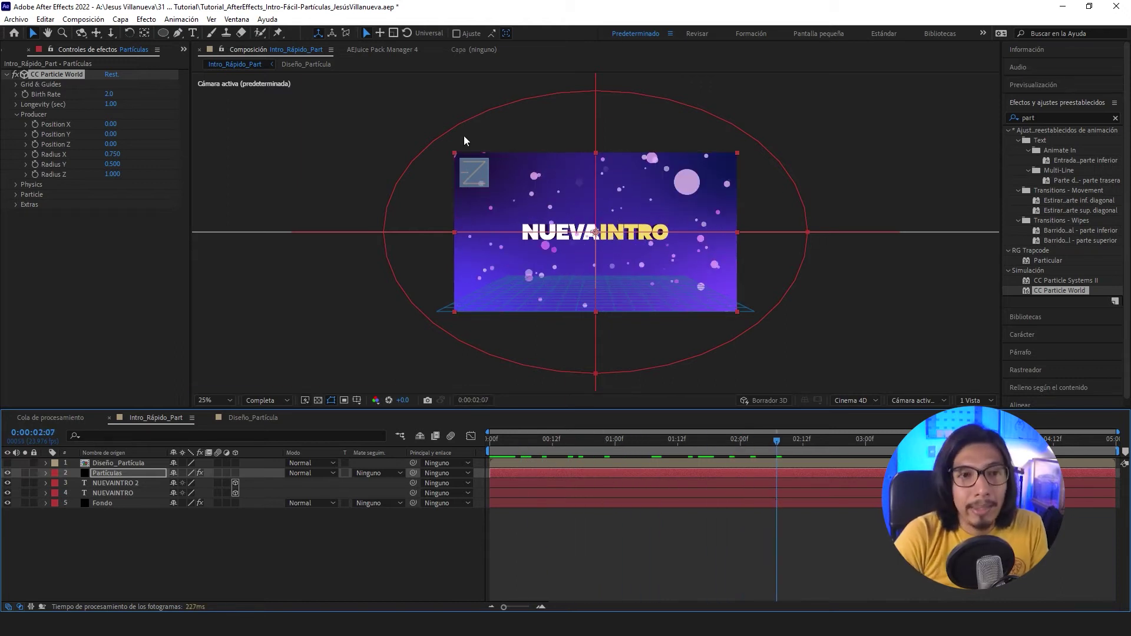
click(18, 115)
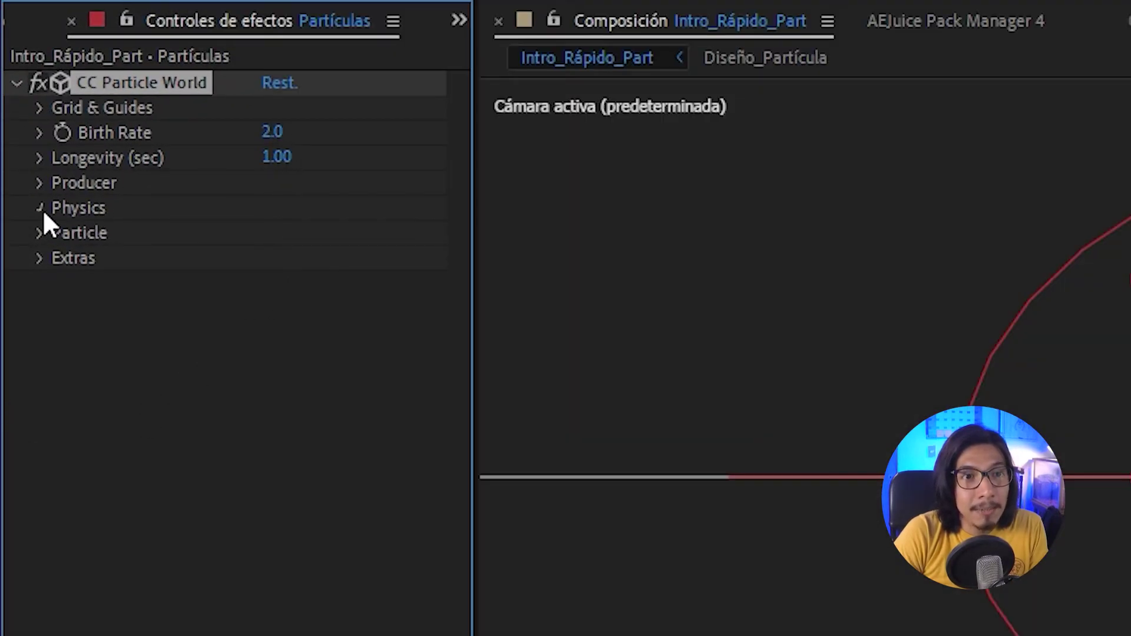
Switch the Physics Animation to Vortex and preview the swirling particles from frame one
click(42, 209)
click(304, 231)
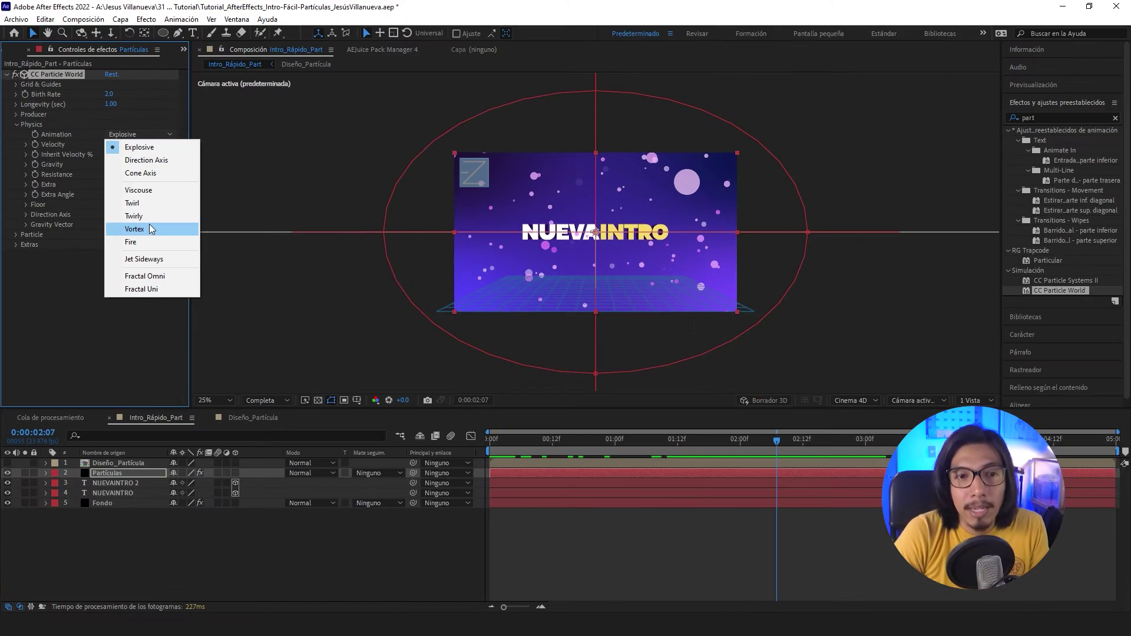
click(150, 225)
drag(516, 439, 443, 452)
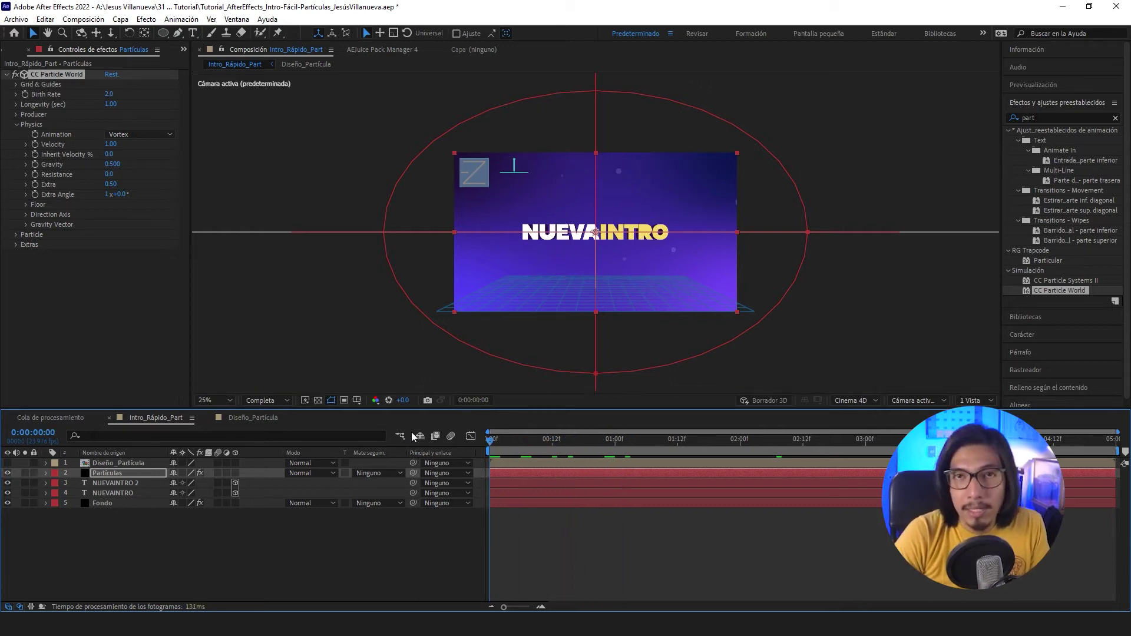
key(space)
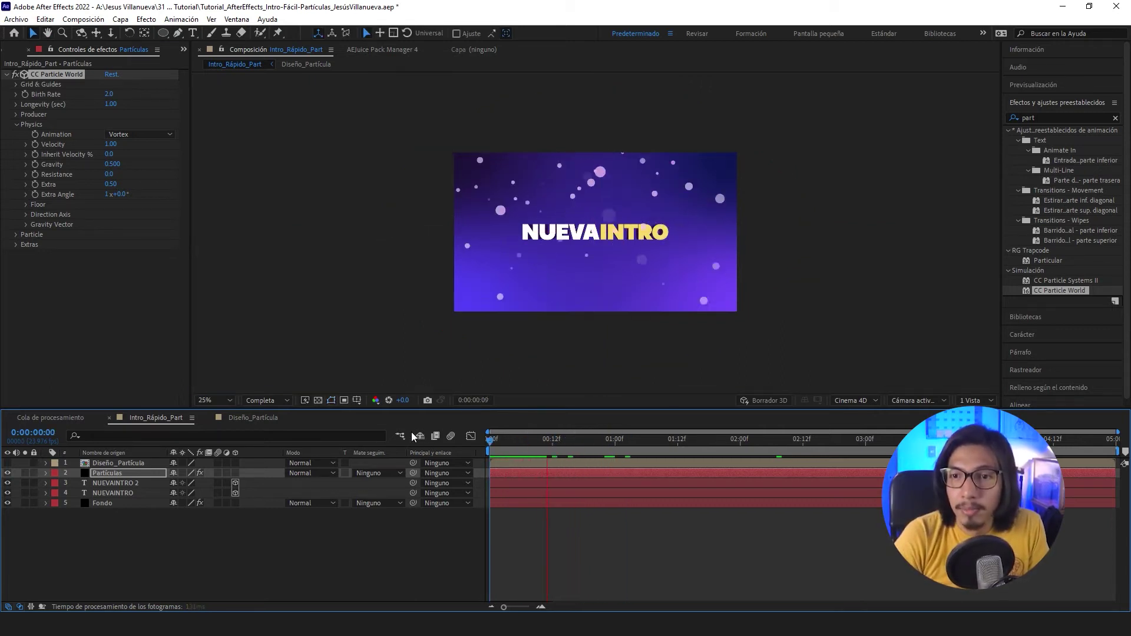
key(space)
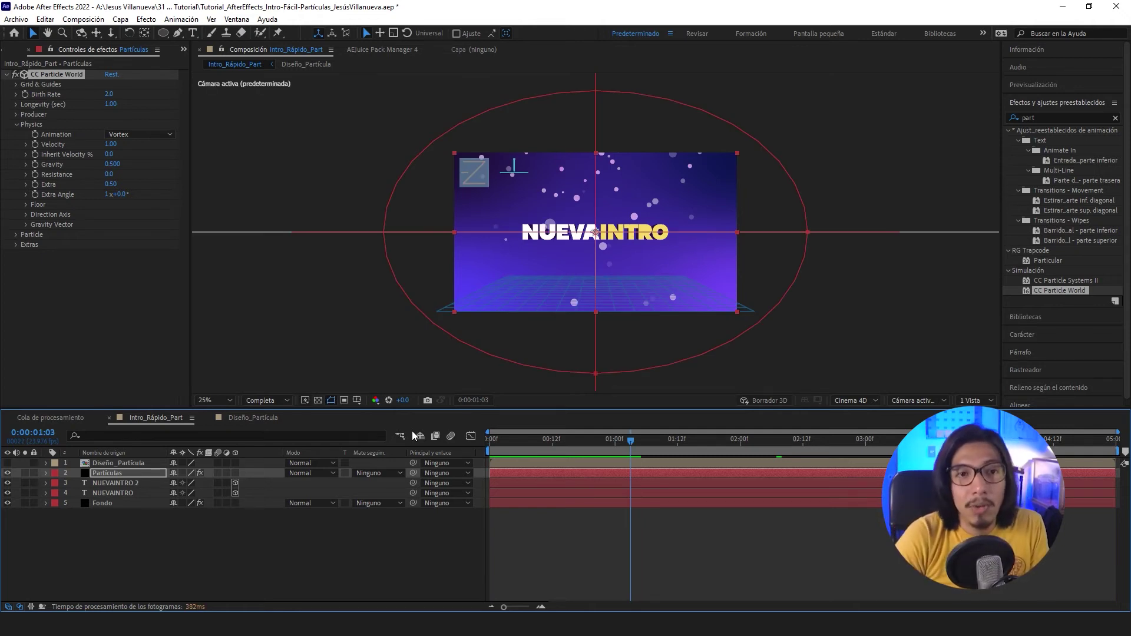
click(170, 134)
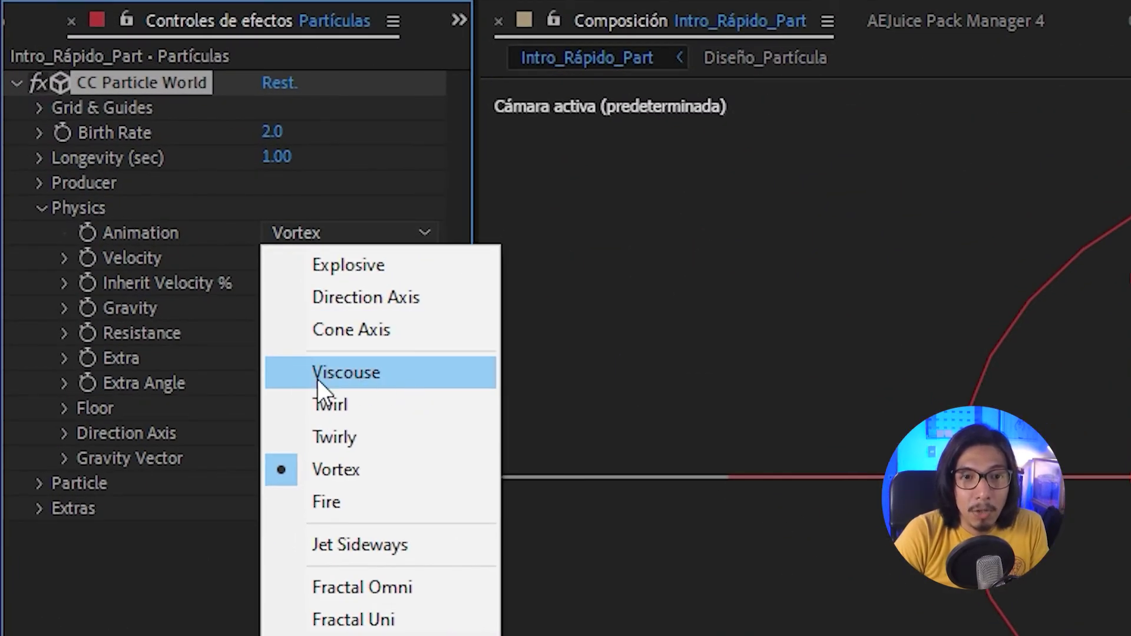
Switch the Physics Animation to Viscouse with Gravity set to 0
click(317, 373)
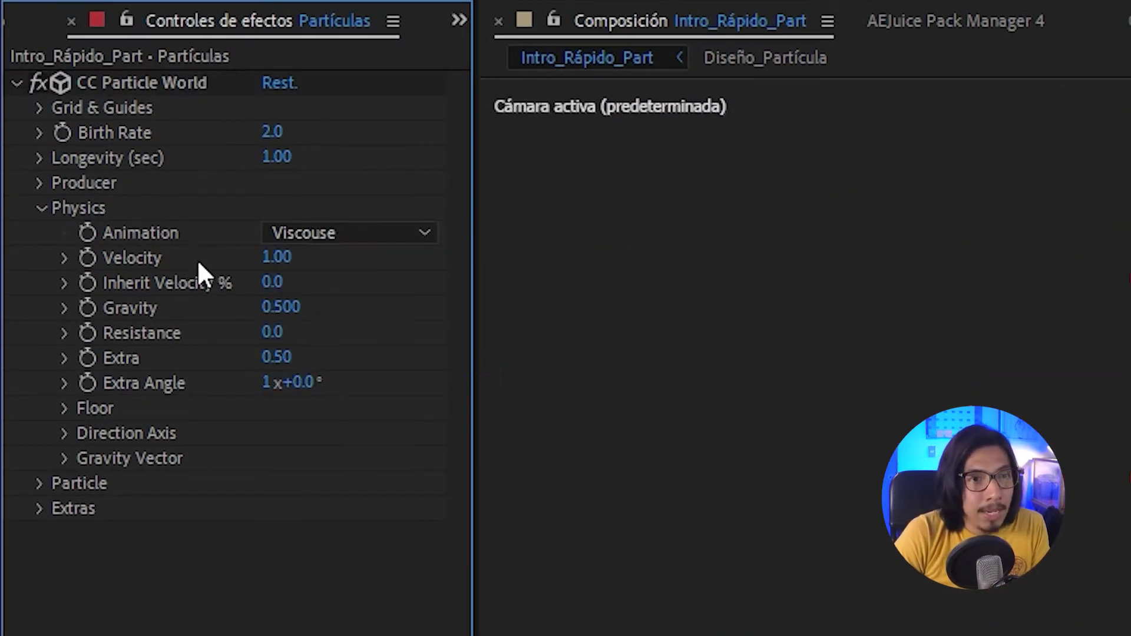
click(267, 303)
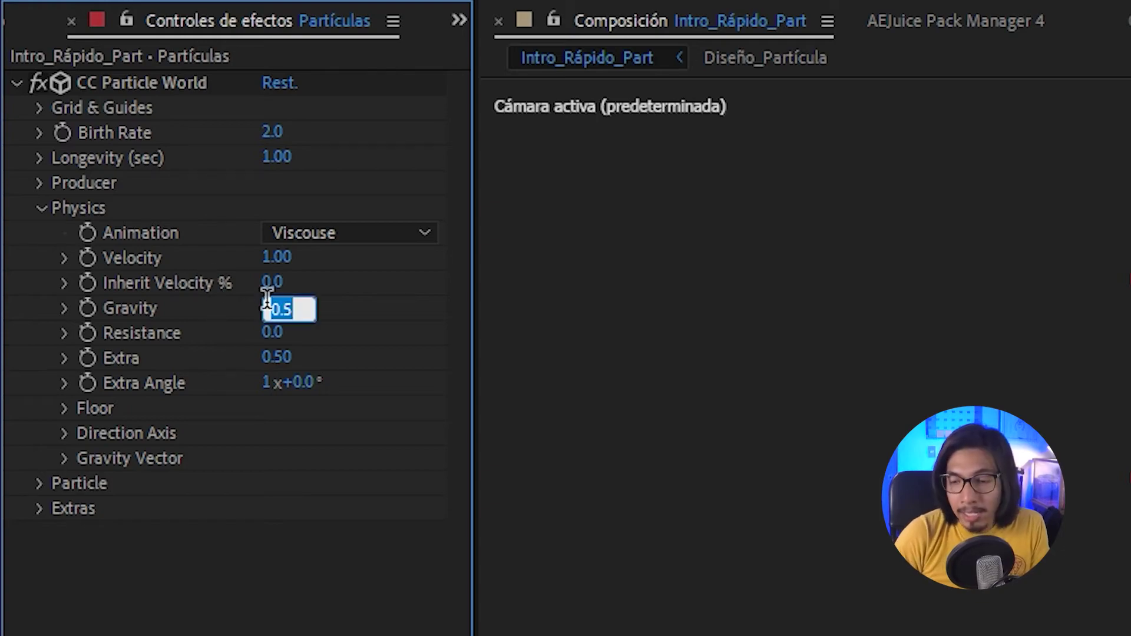
text(0)
key(Return)
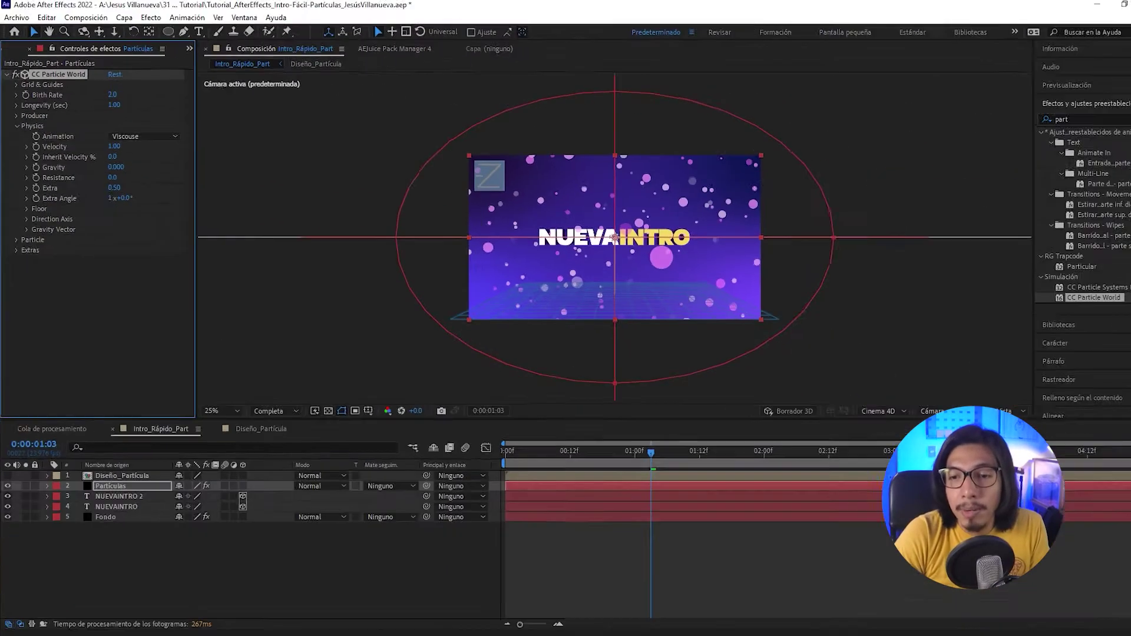
drag(535, 442, 600, 443)
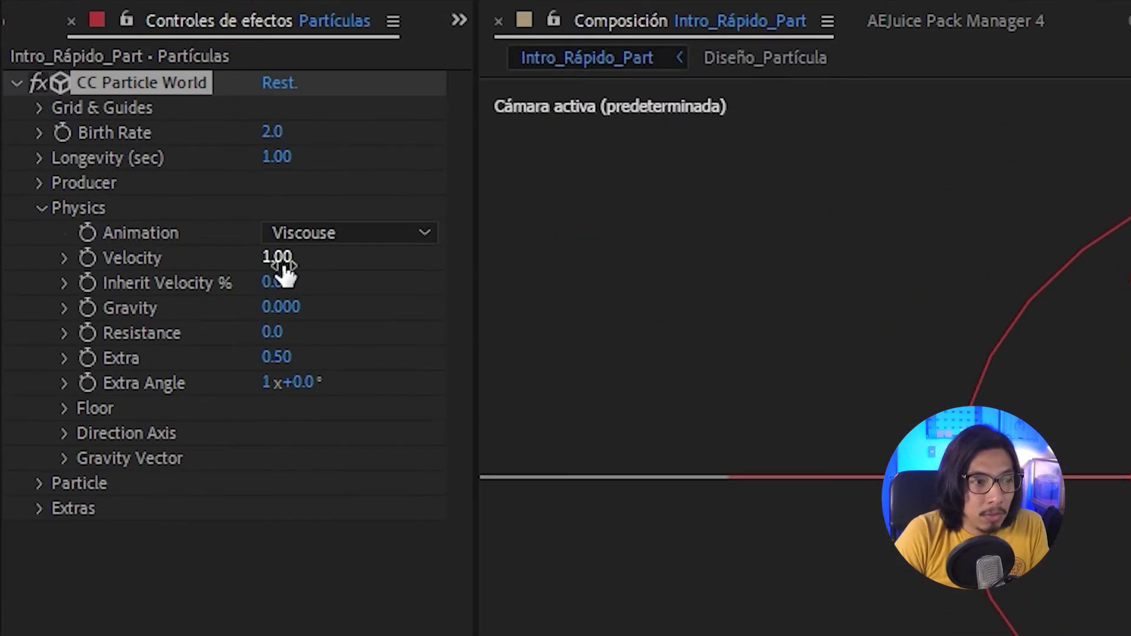
Set Velocity to 0.50, fit the viewer, and preview the particles
click(277, 257)
text(0.5)
key(Return)
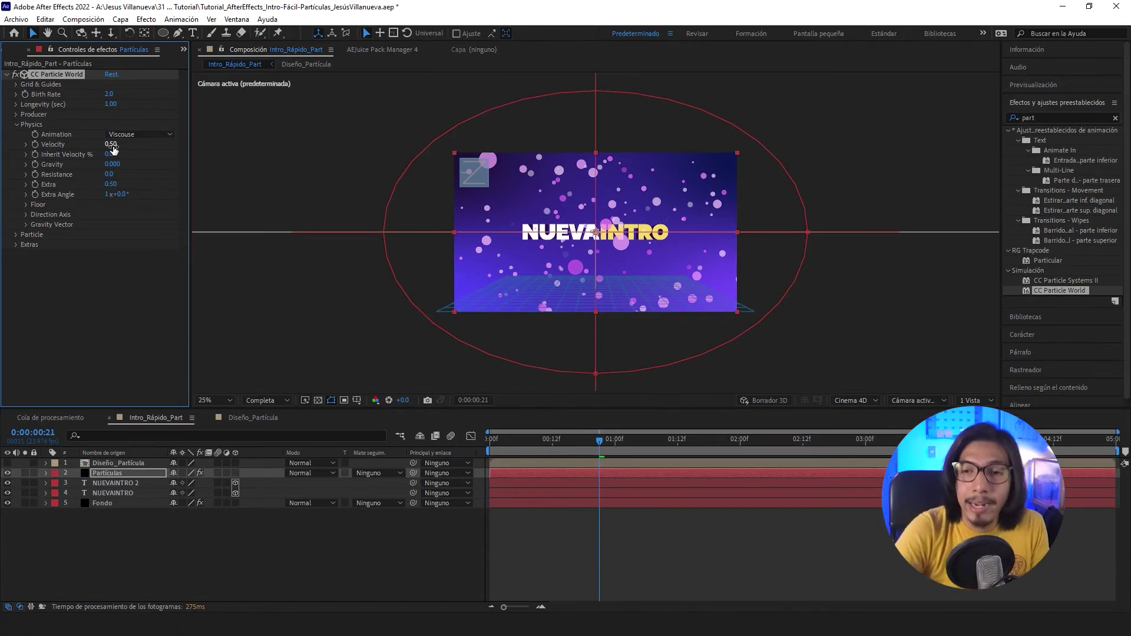
click(213, 400)
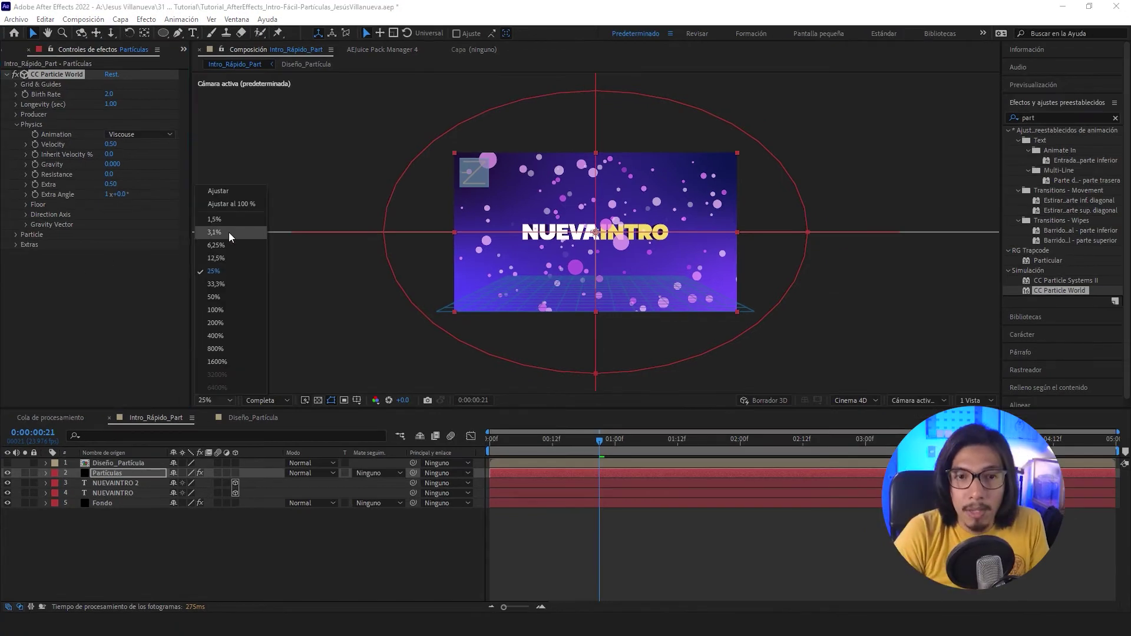
click(234, 196)
click(494, 449)
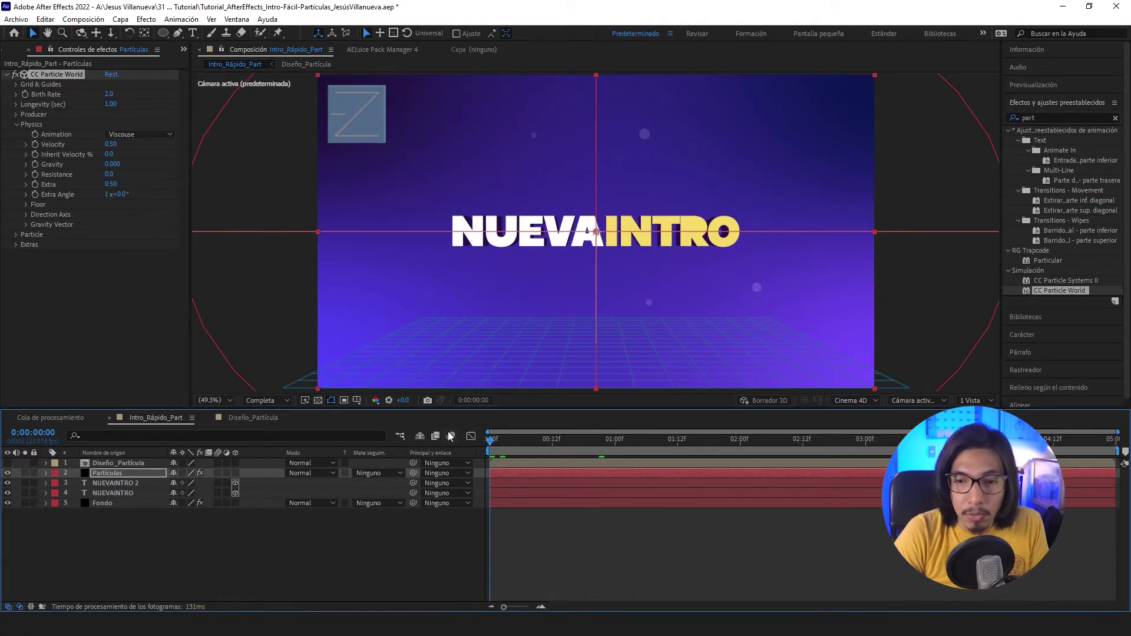
key(space)
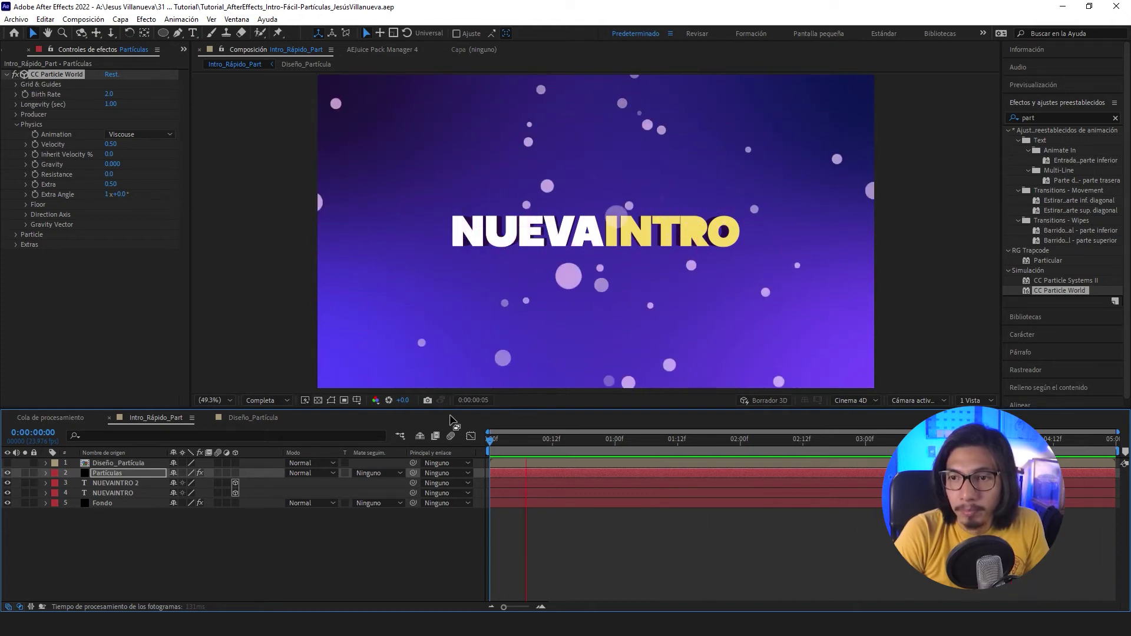
click(107, 475)
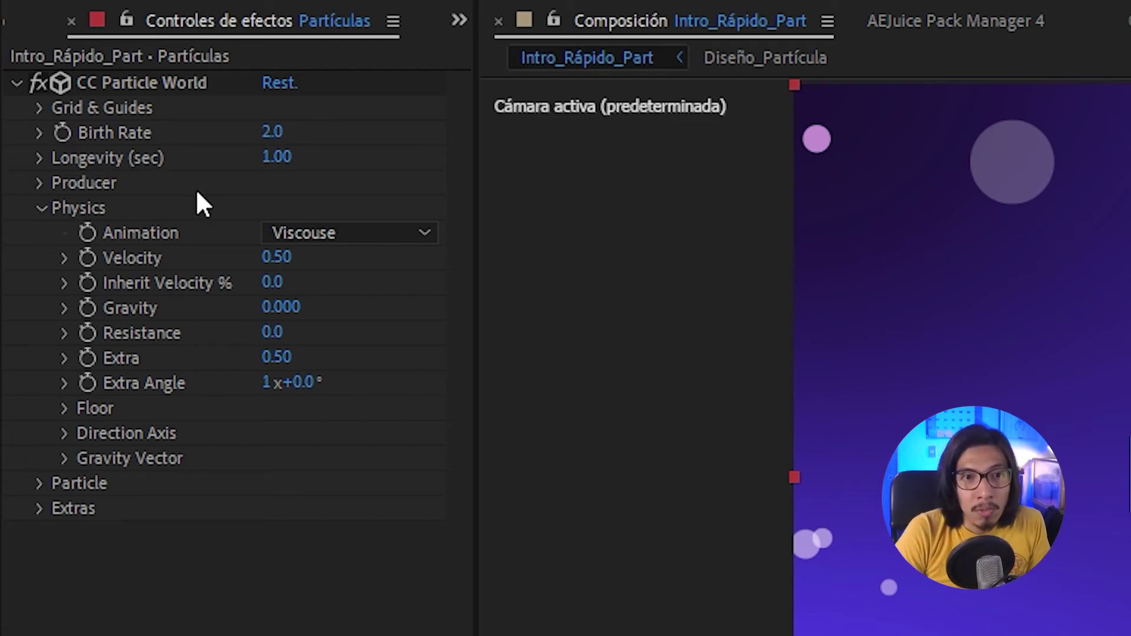
Set Longevity to 2.50 and Birth Rate to 0.75, then preview the animation
click(277, 157)
text(2.)
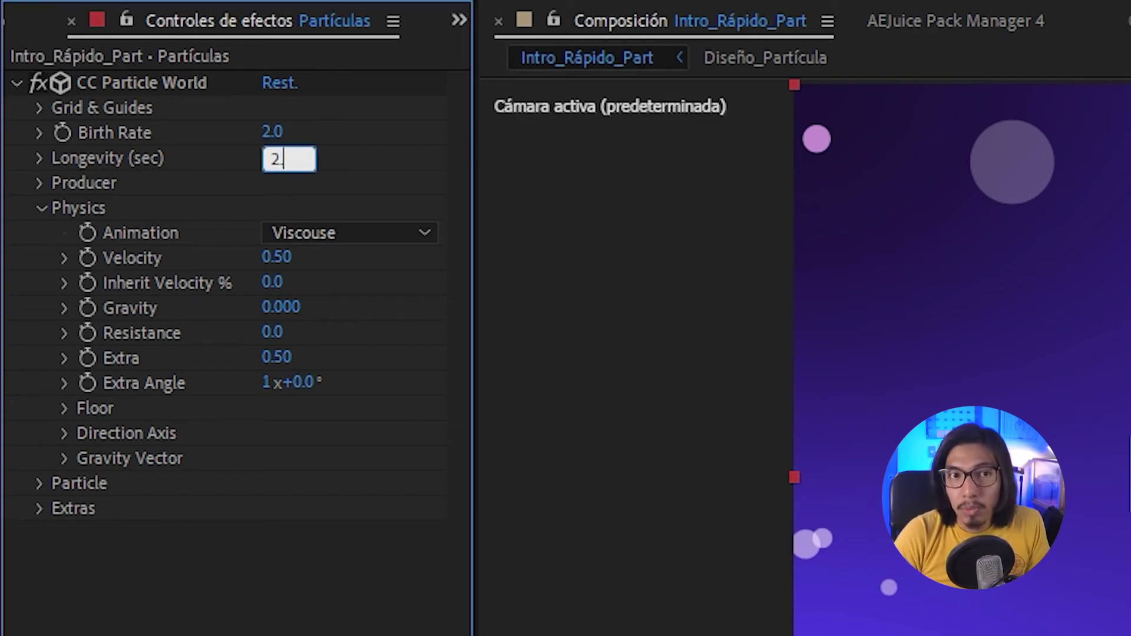
text(50)
key(Return)
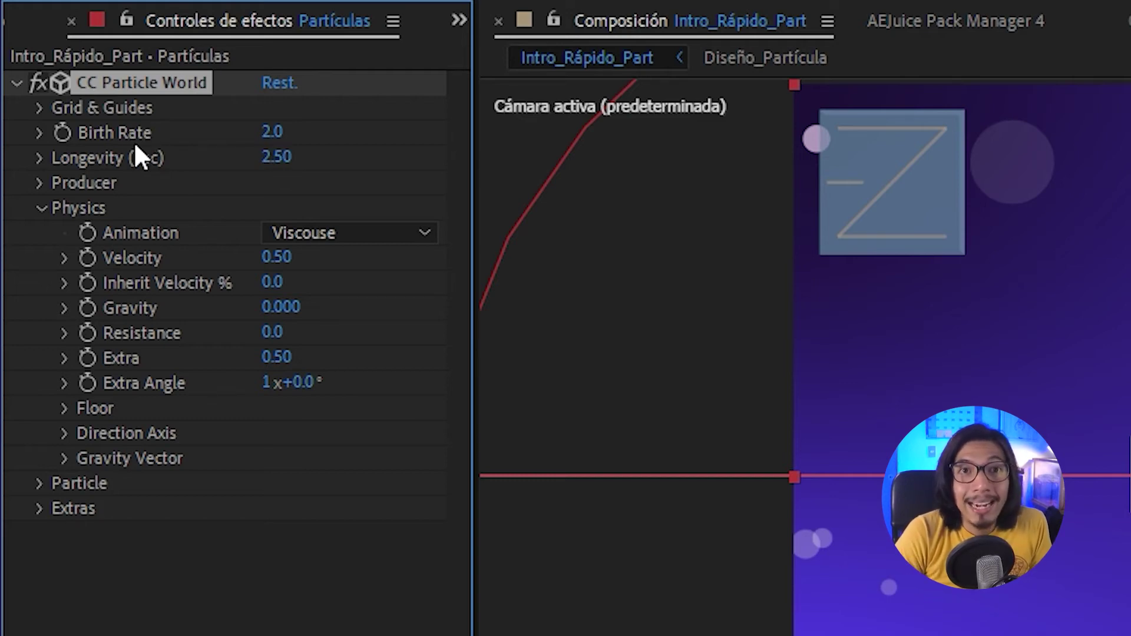
click(271, 133)
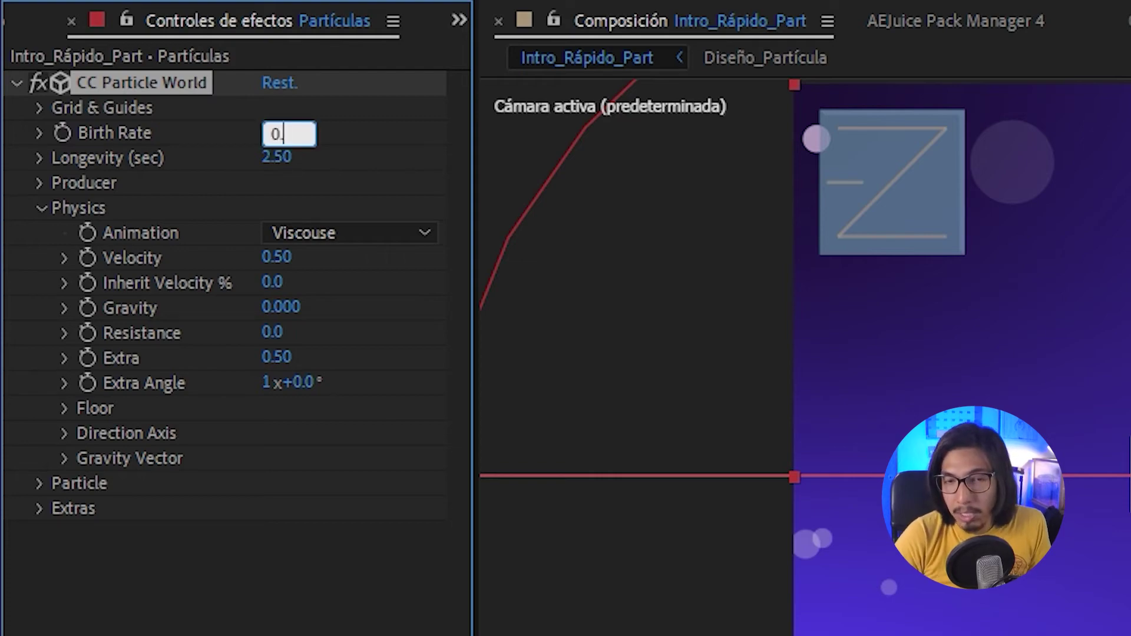
text(75)
key(Return)
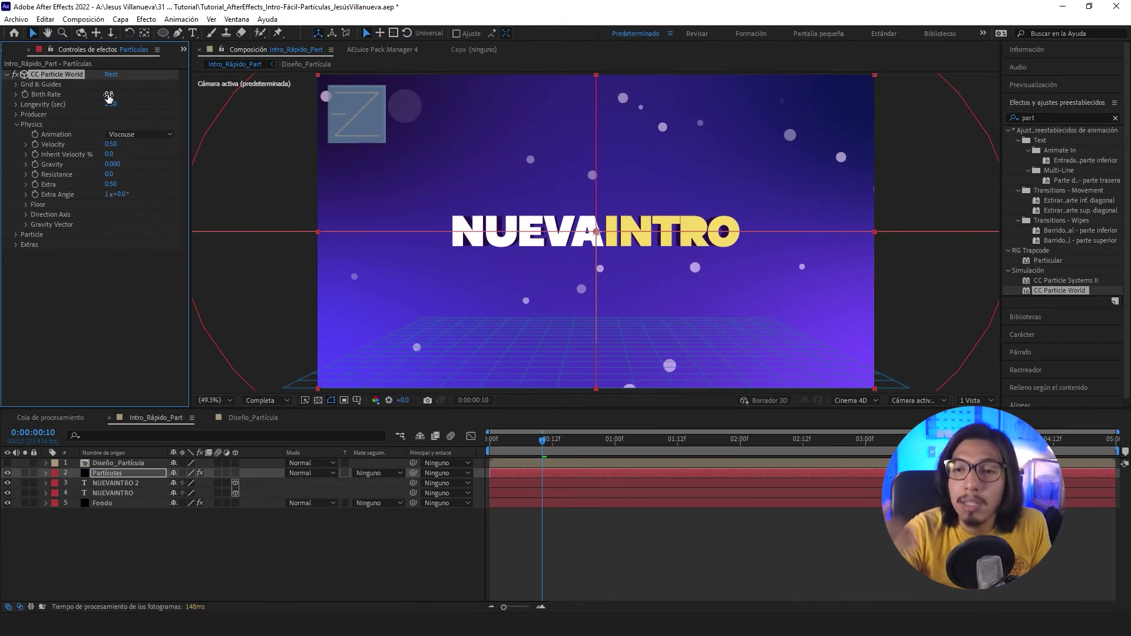
click(267, 501)
drag(493, 438, 472, 441)
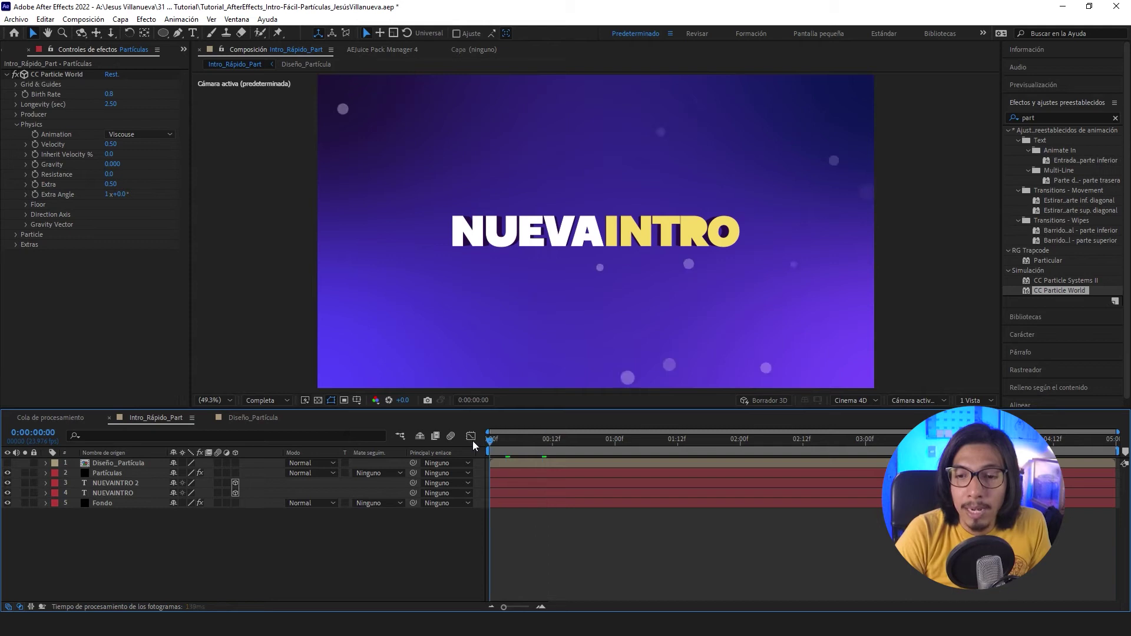
key(space)
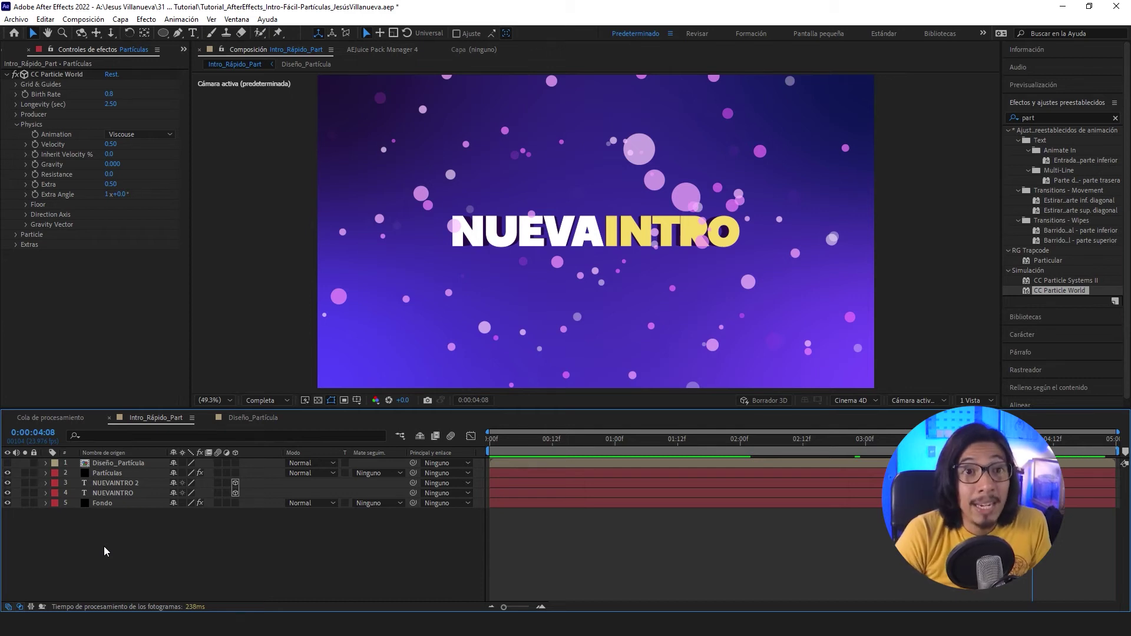
right_click(180, 538)
Add a new camera layer, Cámara 1, with default settings
mouse_move(335, 395)
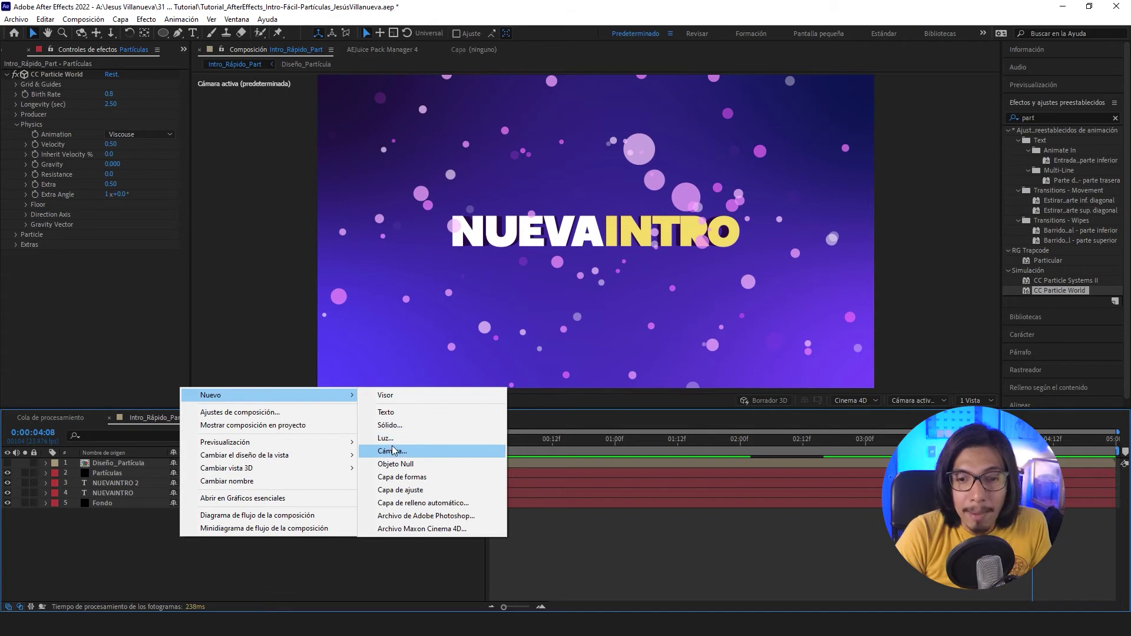
click(393, 451)
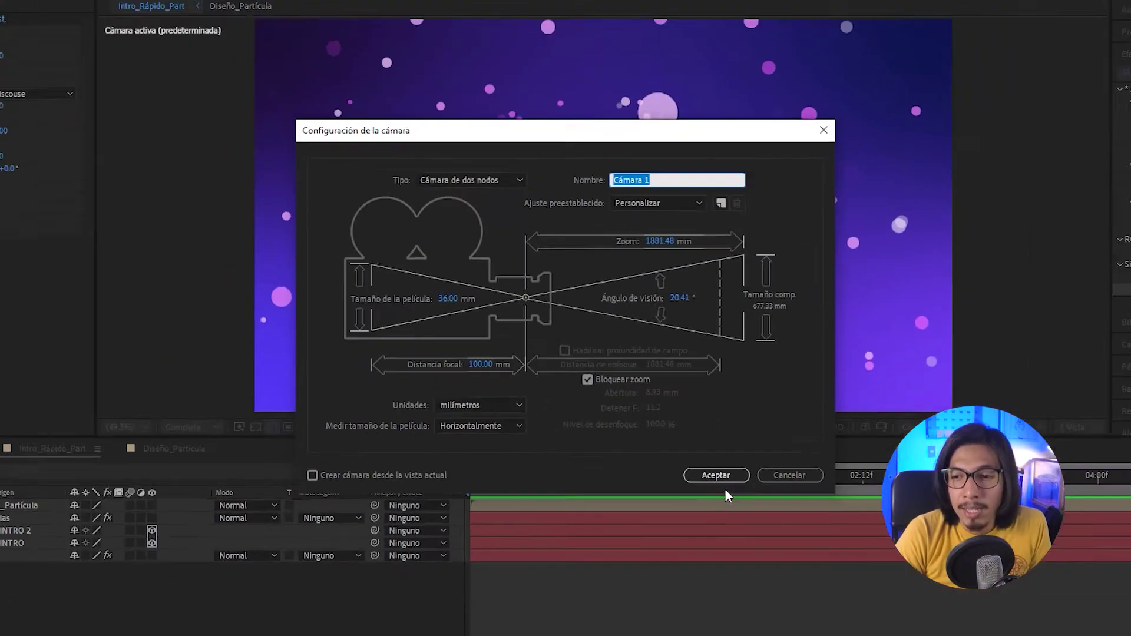
click(723, 476)
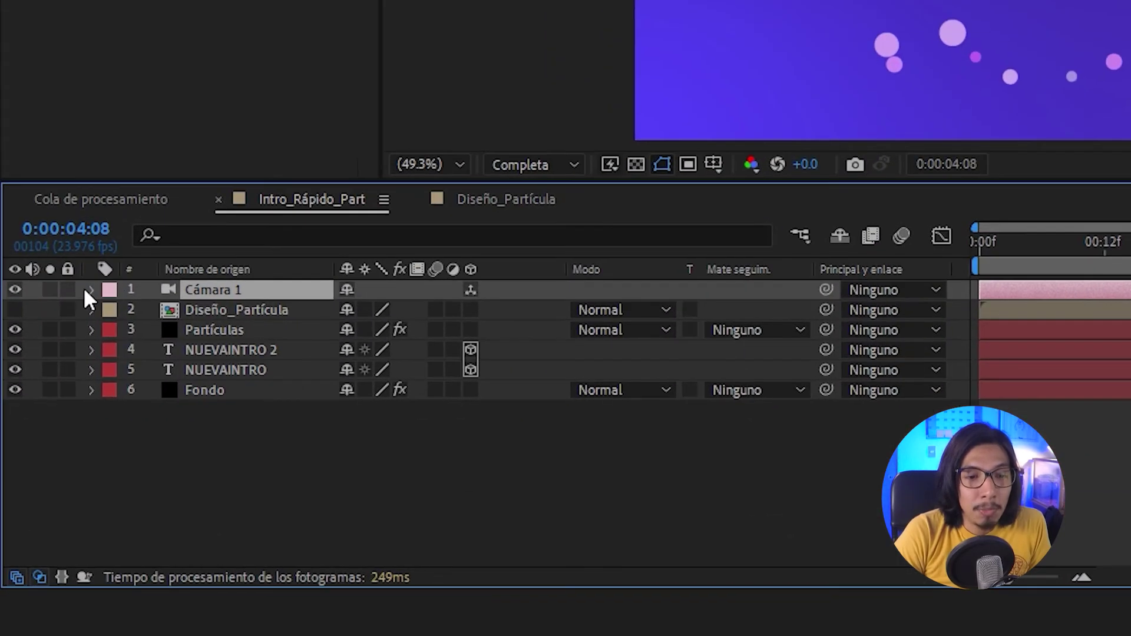
Keyframe Cámara 1's Posición and Punto de interés, adding a position keyframe at 2 seconds
click(91, 289)
click(113, 311)
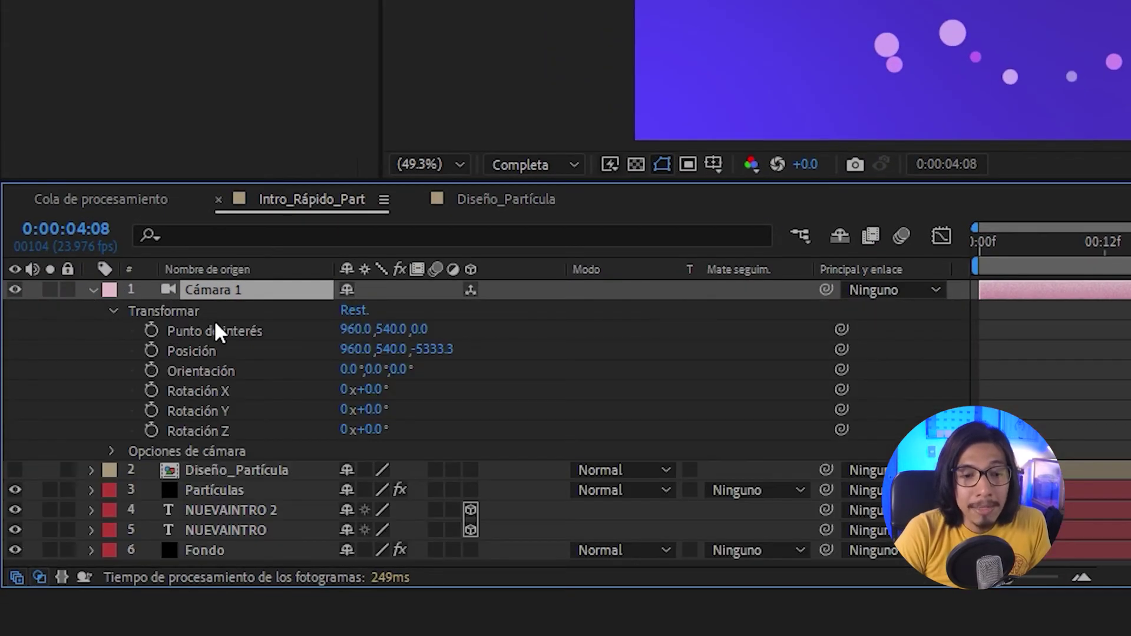
click(195, 333)
click(204, 350)
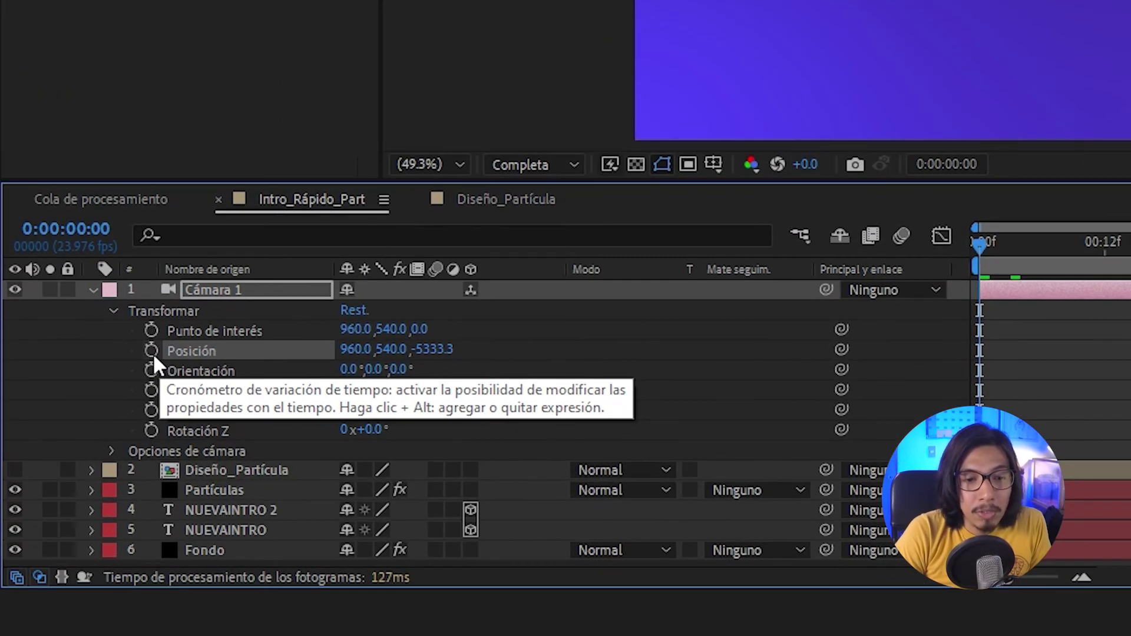
click(152, 351)
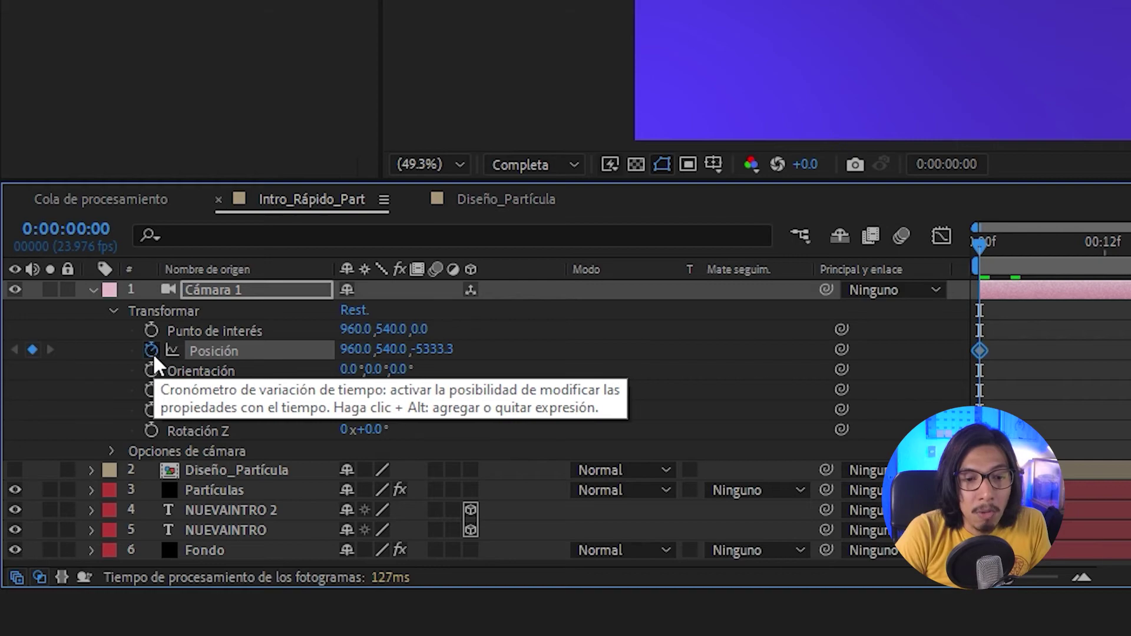
click(150, 329)
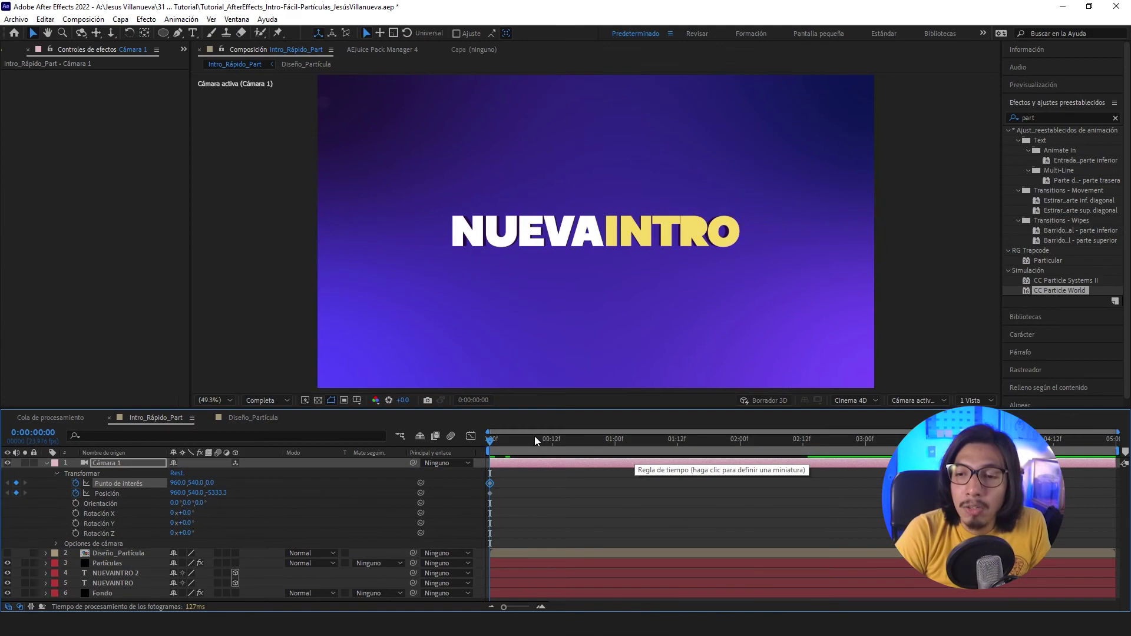
drag(532, 440, 743, 470)
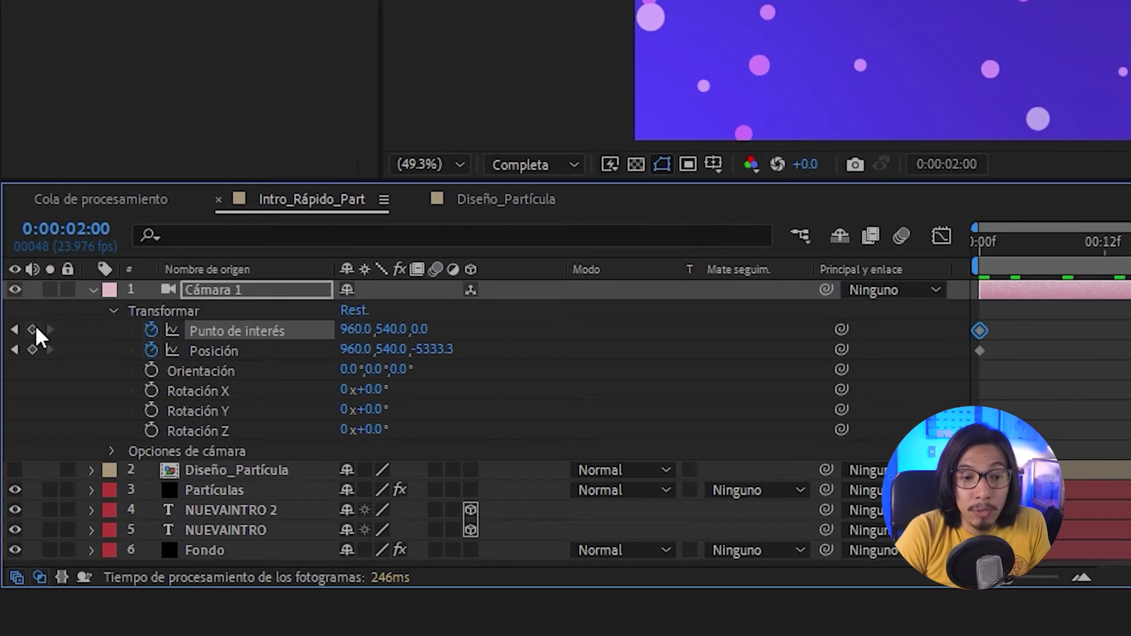
click(33, 350)
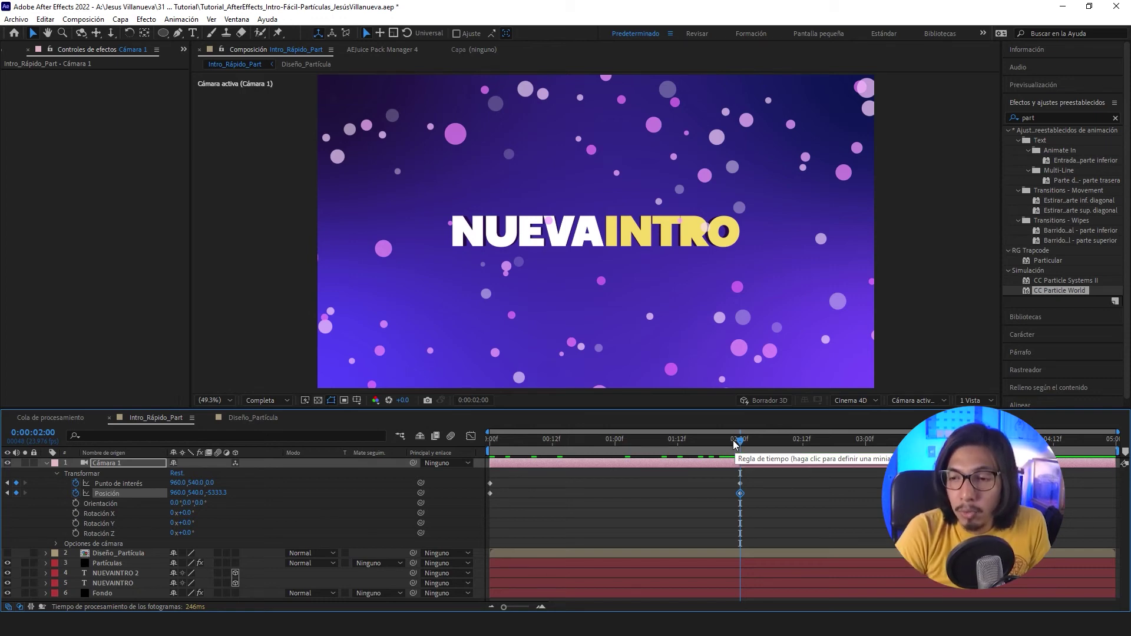
Show Title/Action Safe guides and orbit Cámara 1's frame-0 position to -4353.5, 540, -456.3
drag(735, 445, 477, 451)
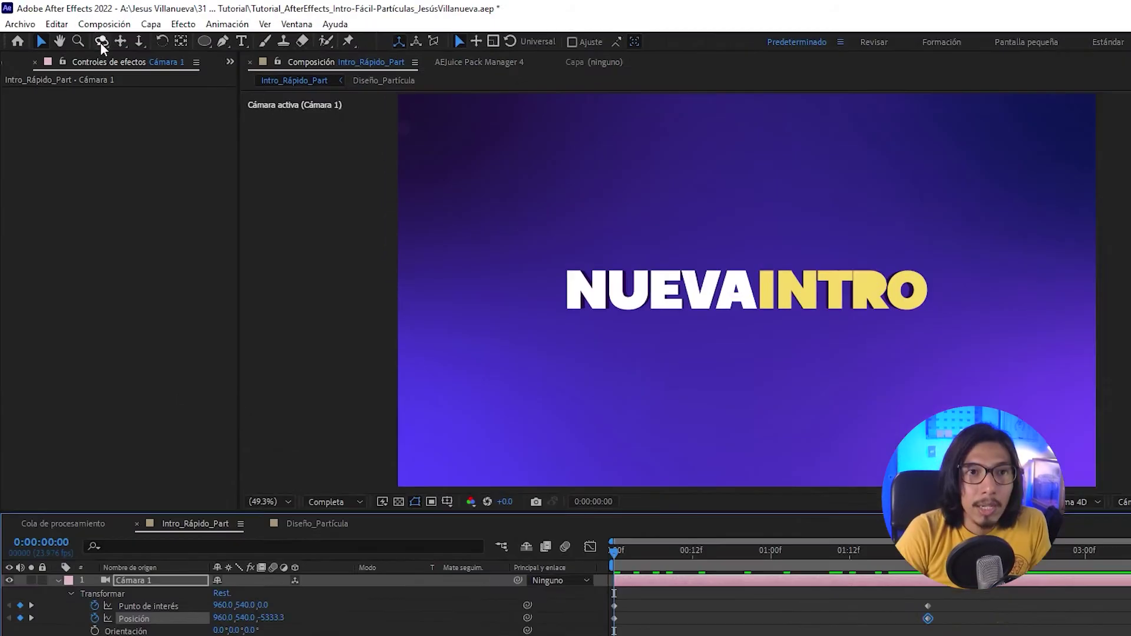
click(101, 43)
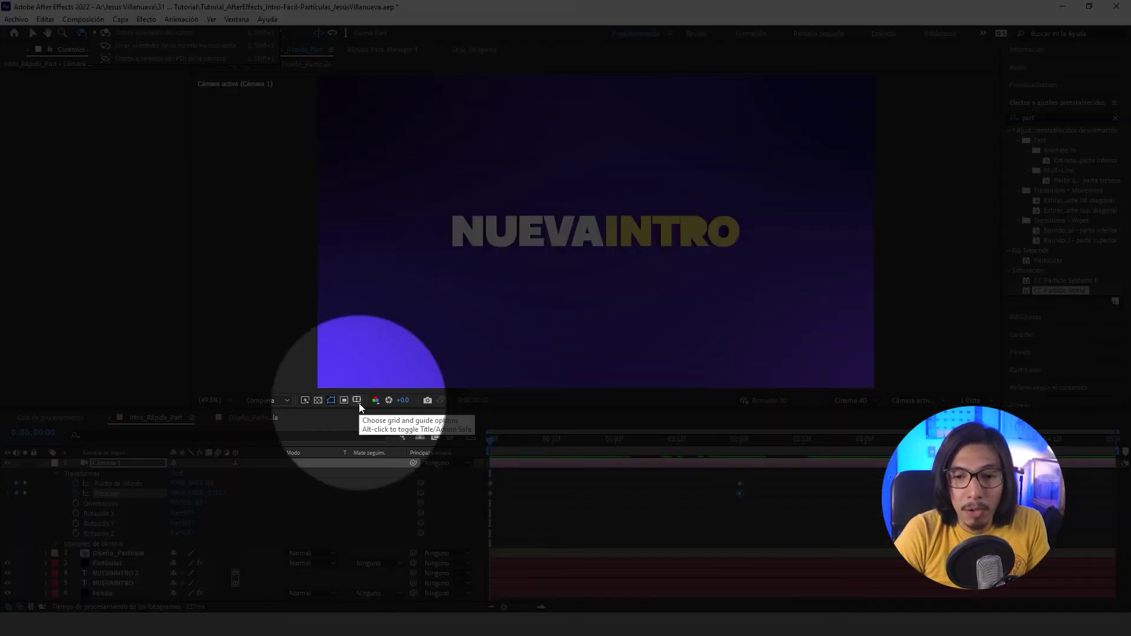
click(358, 402)
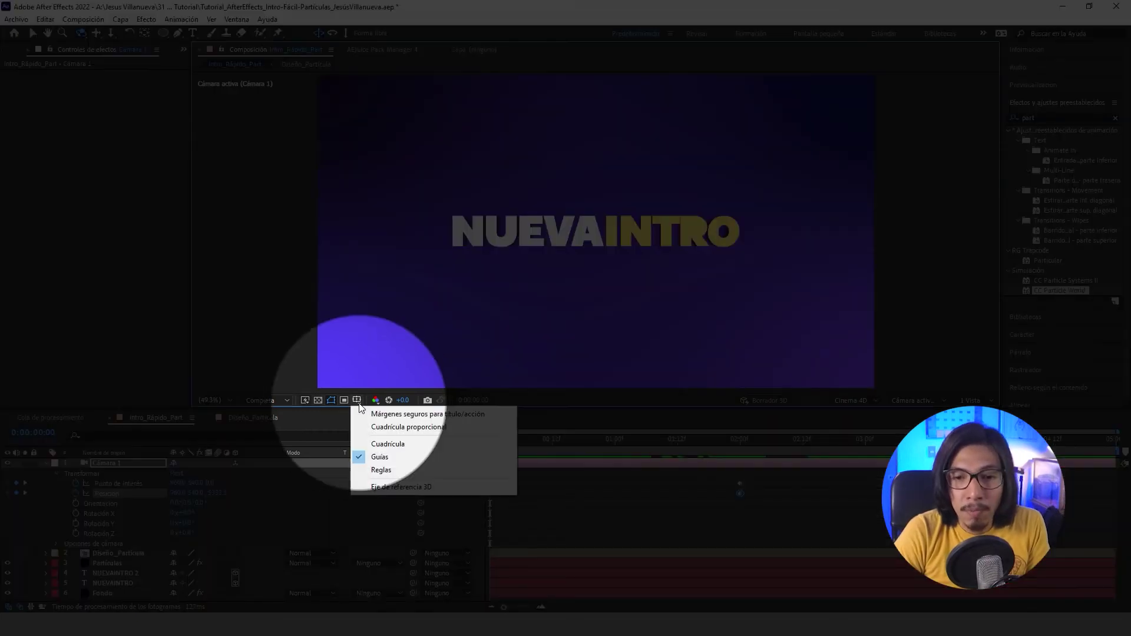
click(392, 414)
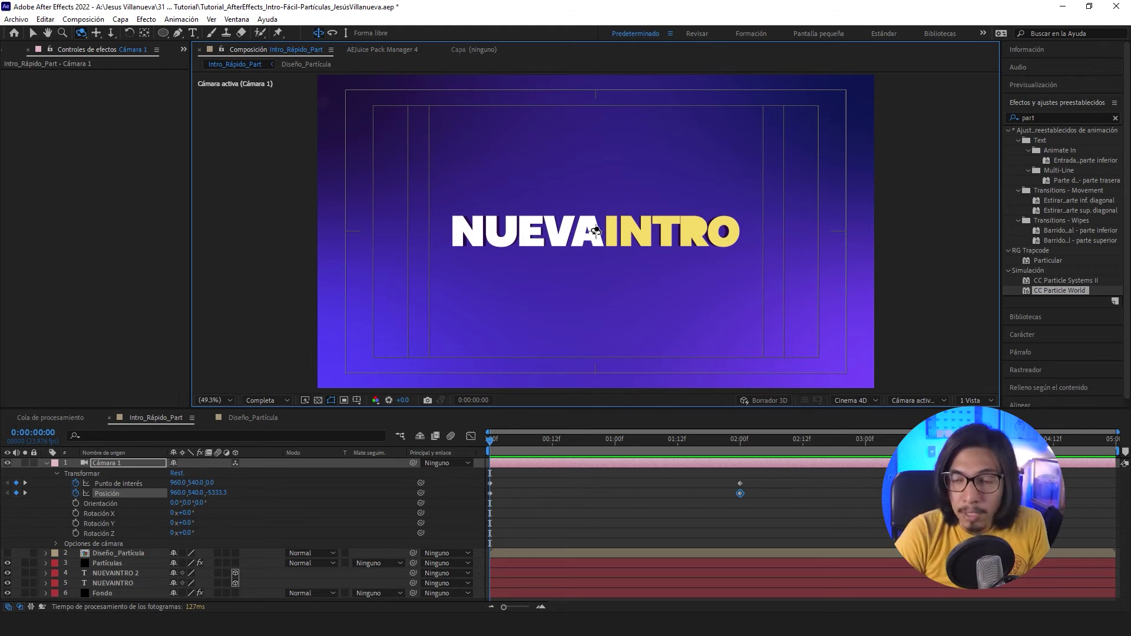
drag(595, 231, 702, 235)
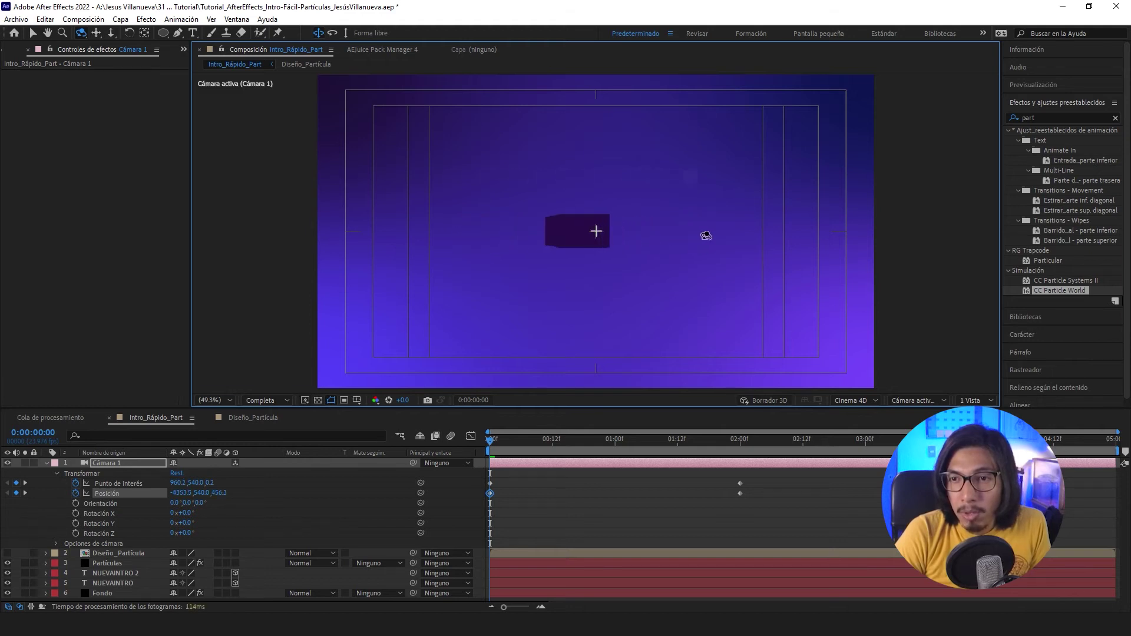
Select all of Cámara 1's keyframes and apply Easy Ease with F9
drag(492, 440, 692, 490)
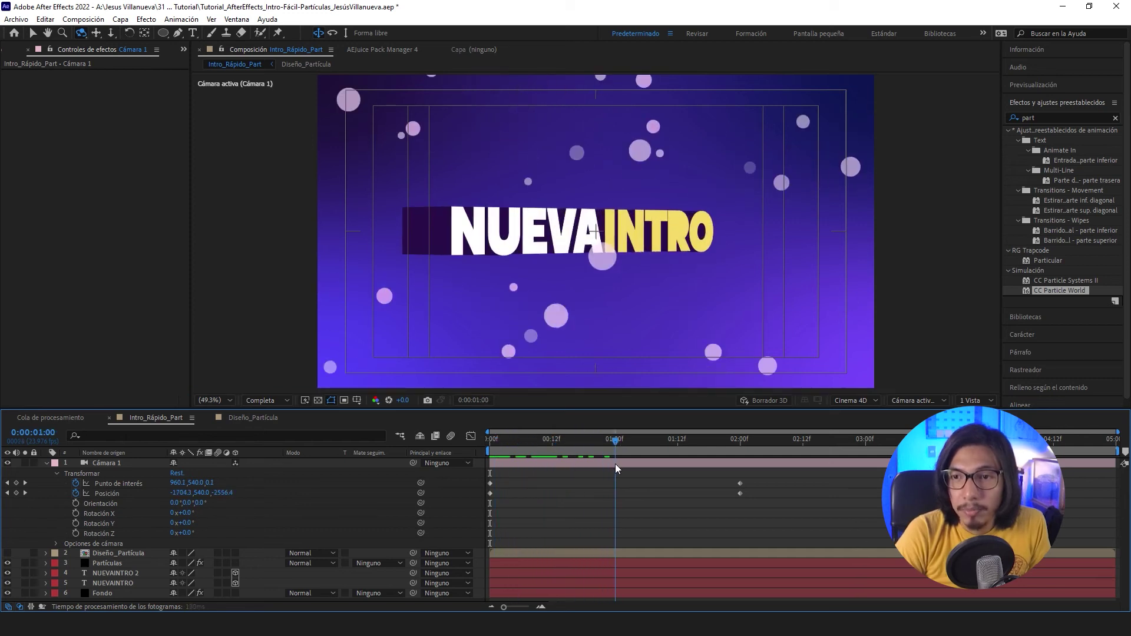
drag(692, 490, 715, 496)
mouse_move(769, 472)
mouse_down()
mouse_move(681, 518)
mouse_move(469, 524)
mouse_up()
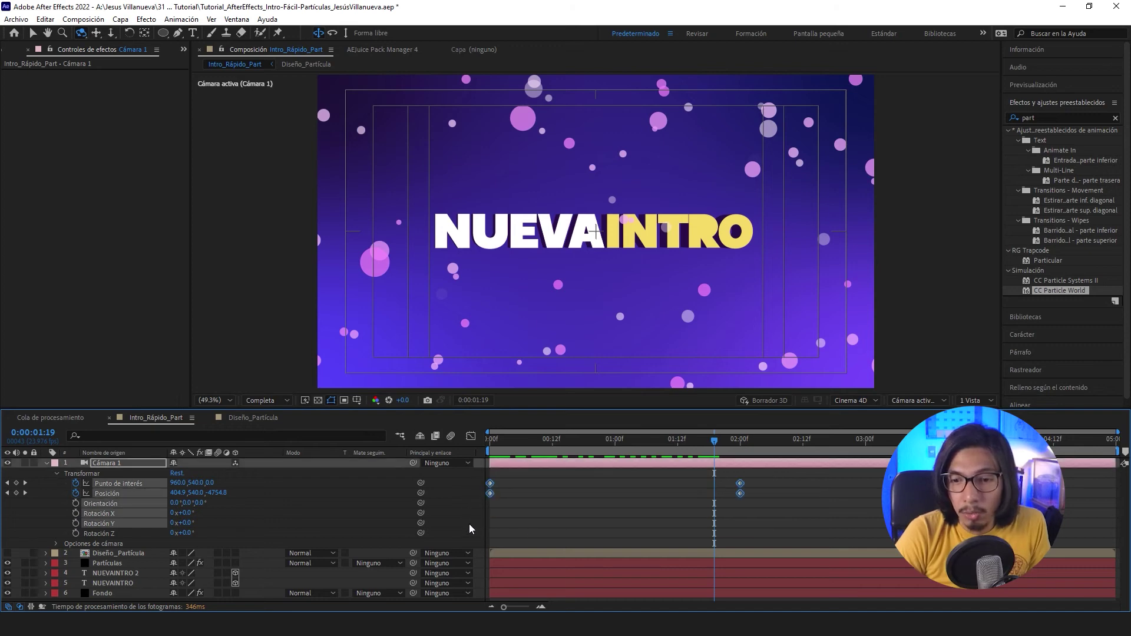
key(F9)
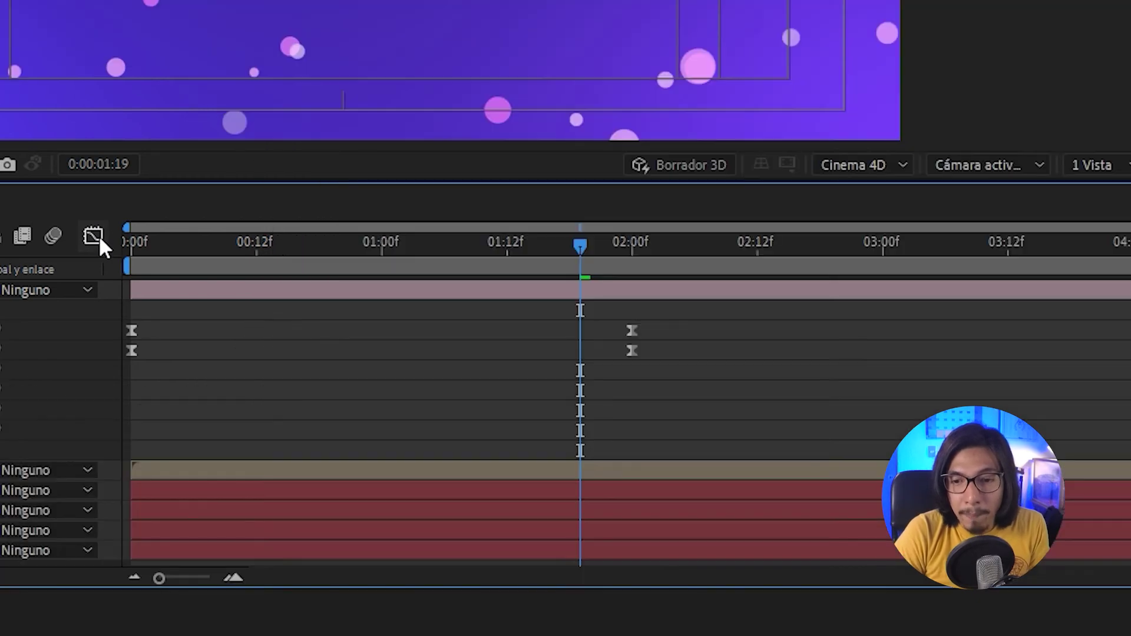
In the Graph Editor's speed graph, stretch Position's 02:00 easing to about 95% influence
click(98, 236)
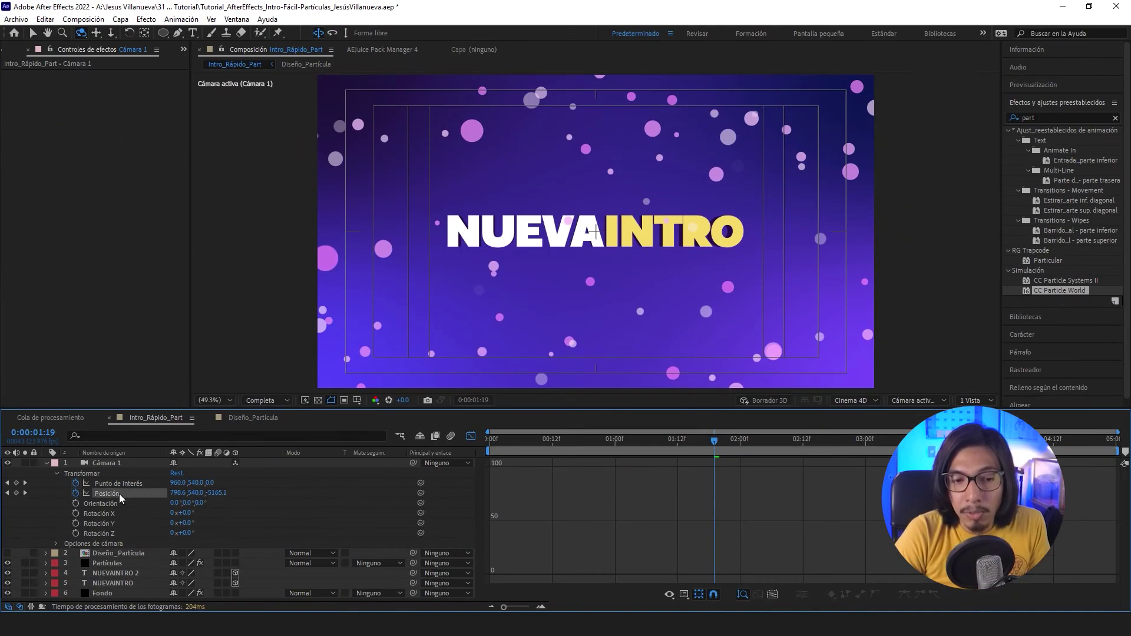
click(119, 494)
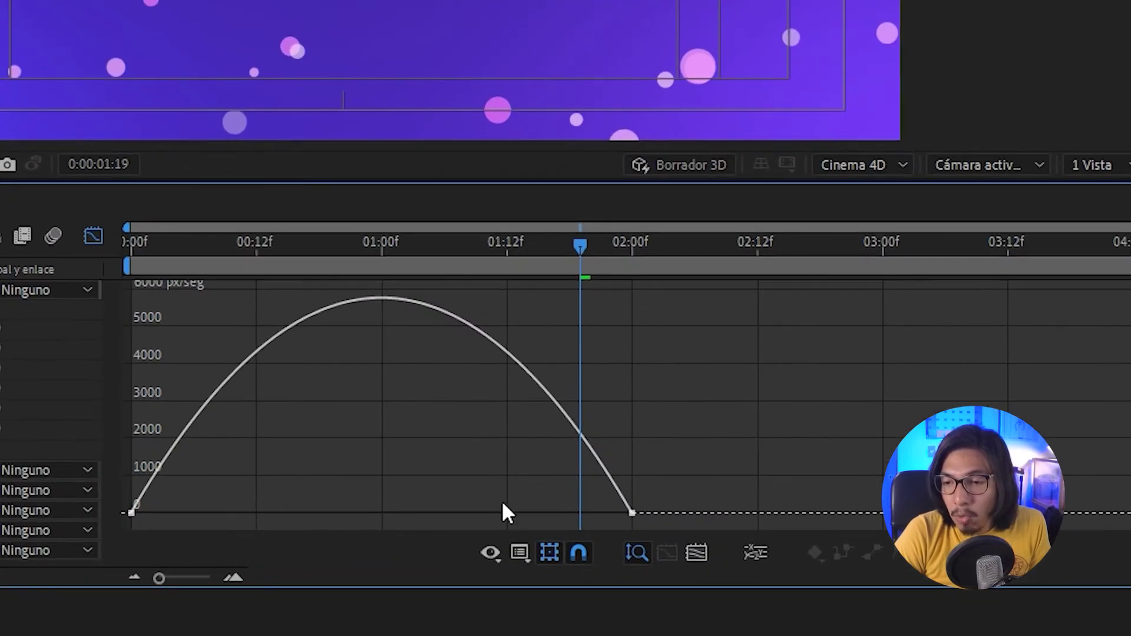
click(523, 556)
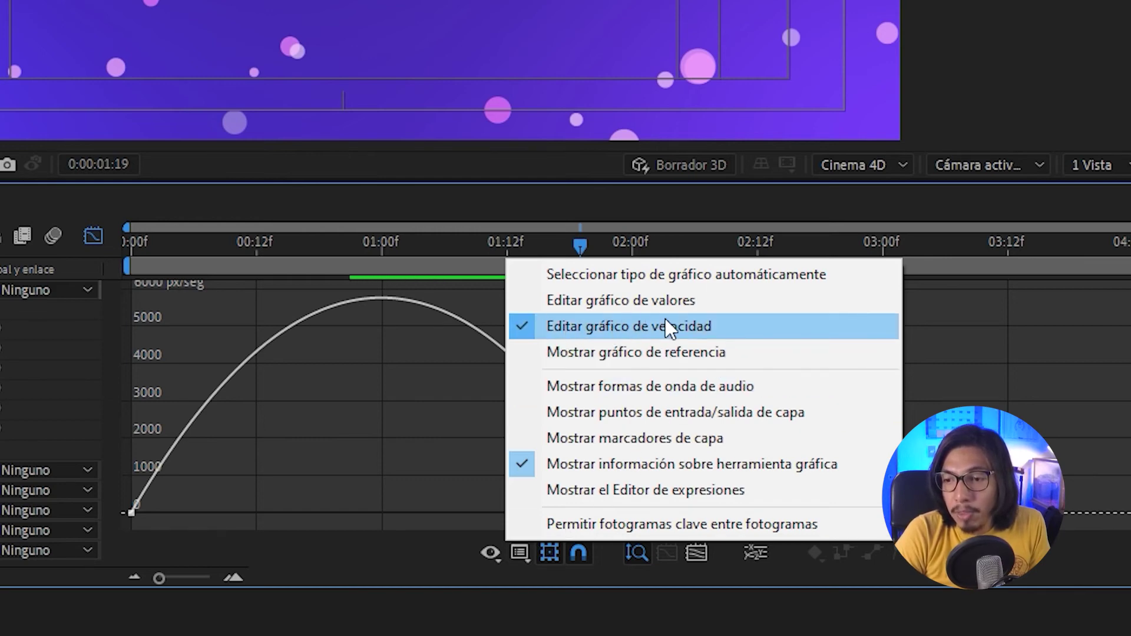
click(390, 546)
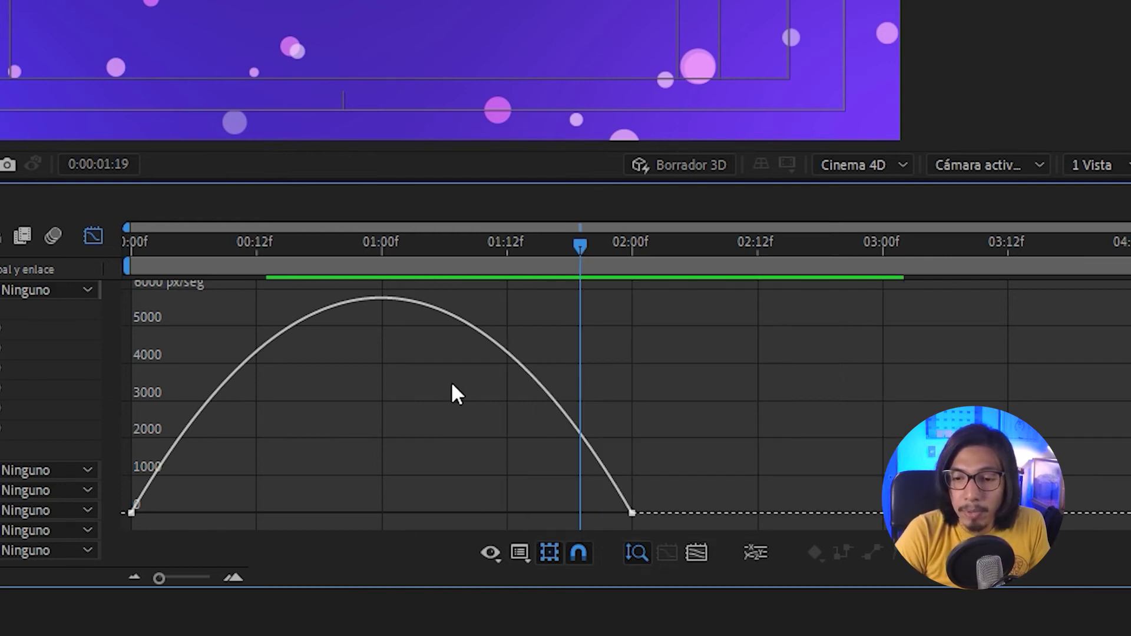
mouse_move(629, 516)
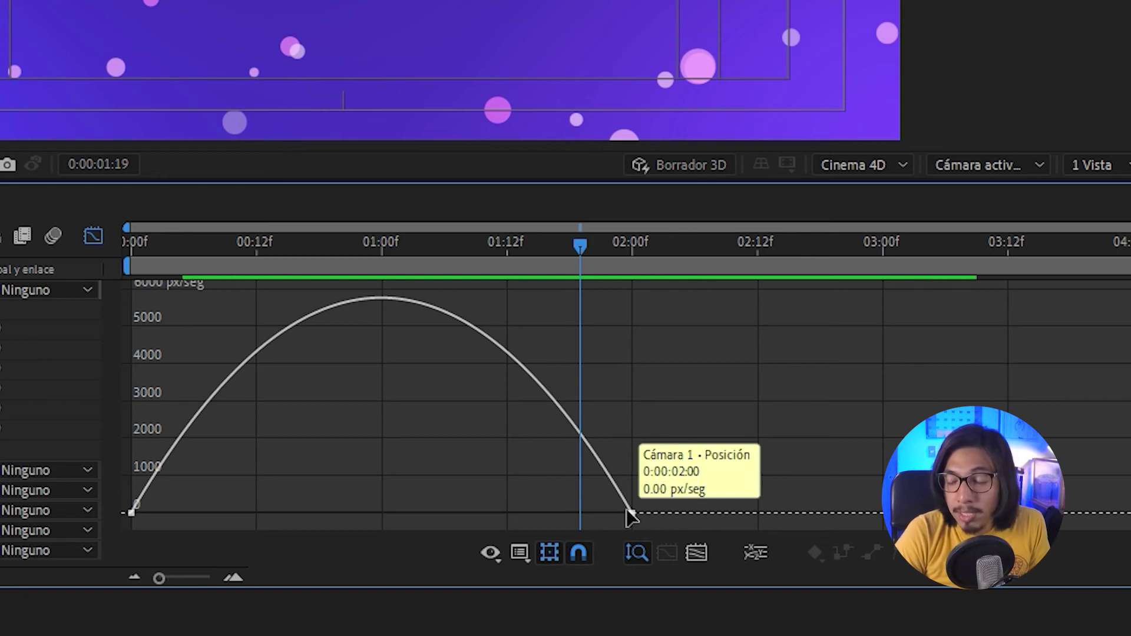
click(630, 516)
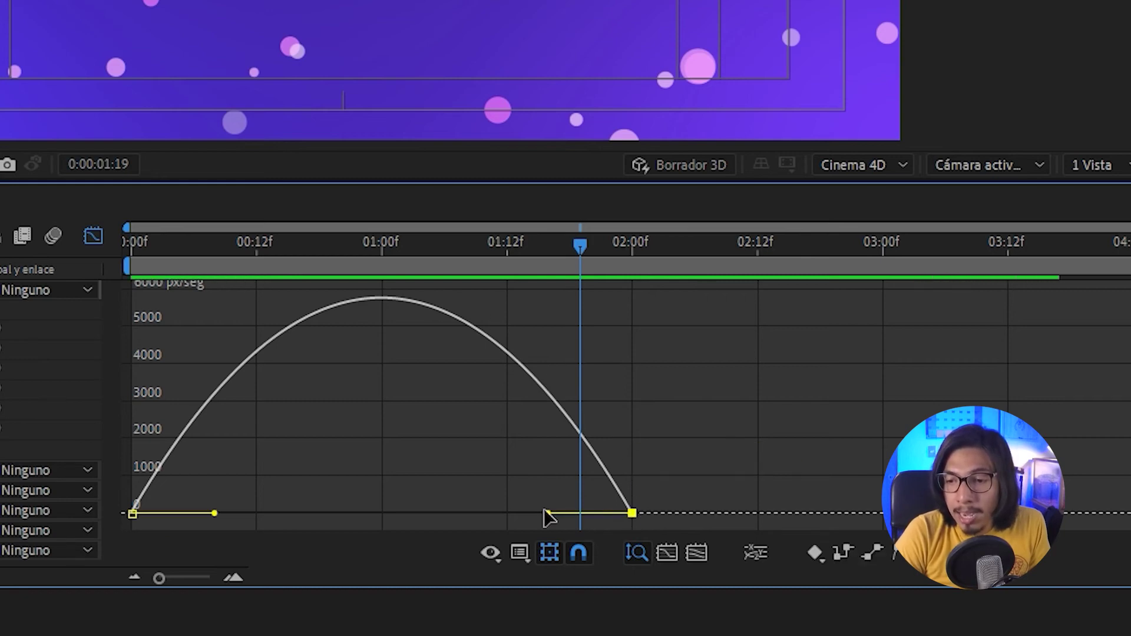
drag(546, 511, 384, 511)
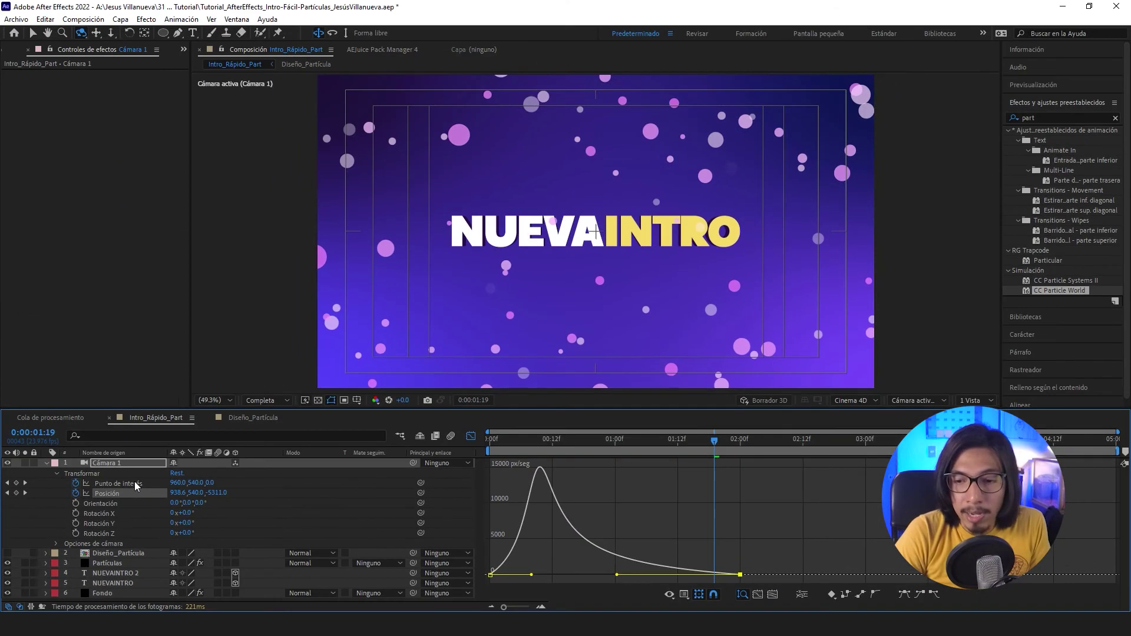
Lengthen Point of Interest's easing into 02:00 to about 95% and preview the move
click(134, 483)
drag(701, 574, 616, 575)
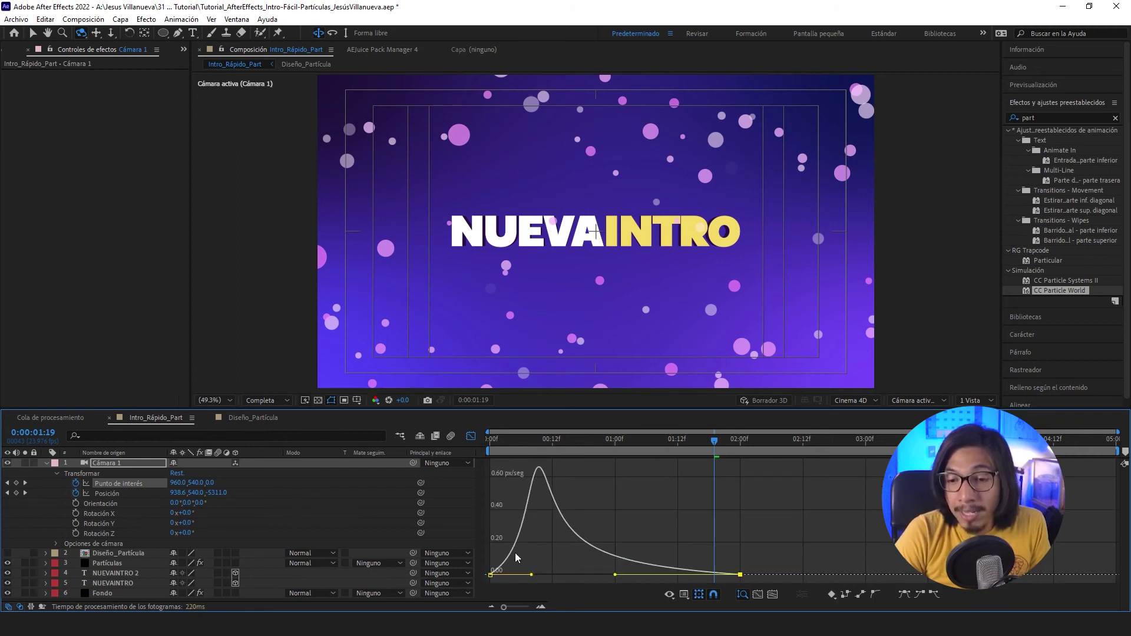
drag(518, 440, 613, 475)
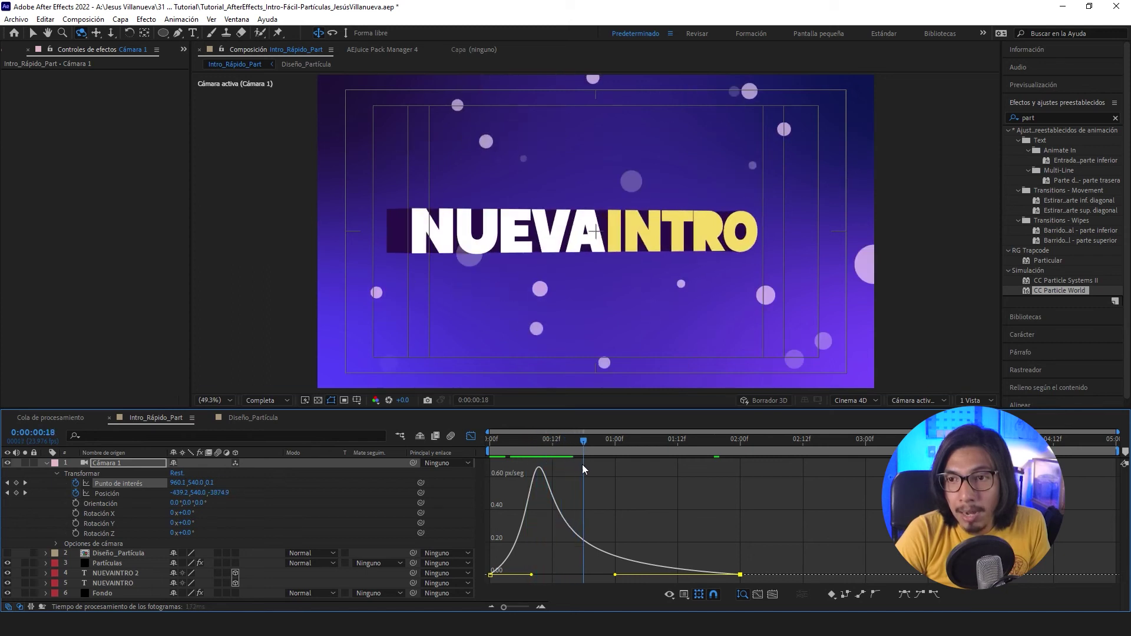
drag(615, 478, 1108, 454)
Orbit Cámara 1 slightly at 0:00:04:23 to key a closing position
key(shift+F3)
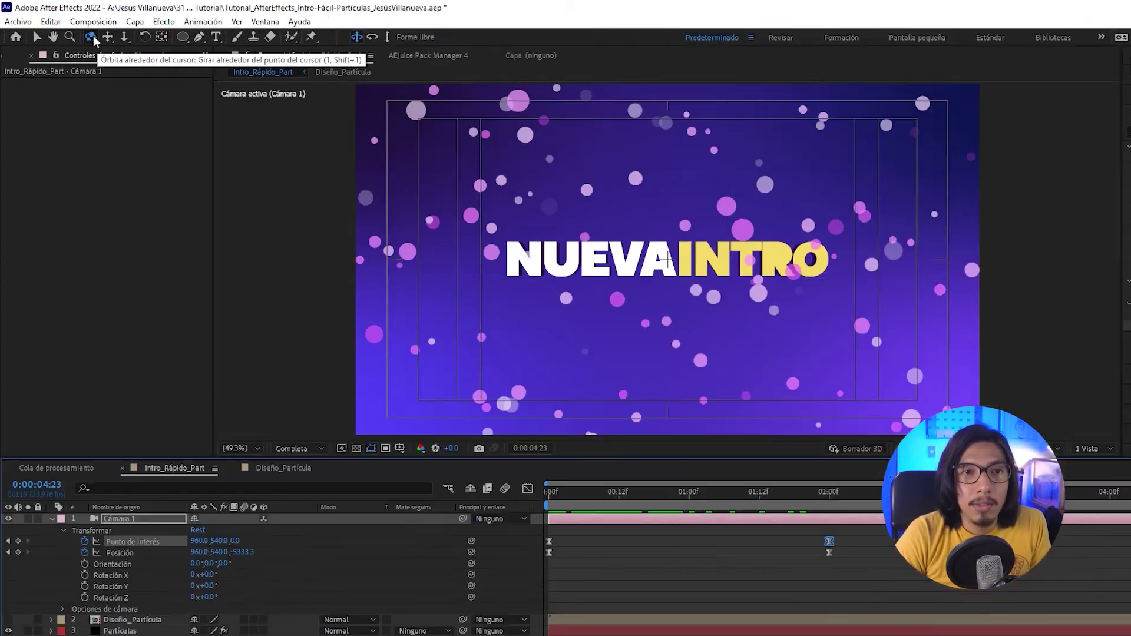
click(91, 37)
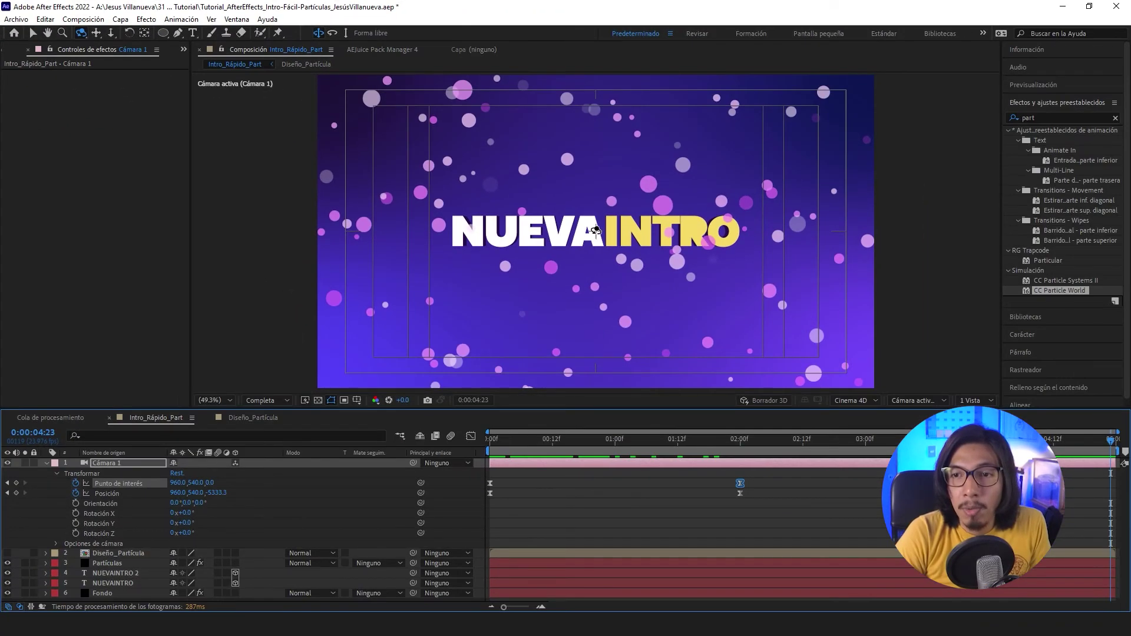
drag(596, 229, 587, 232)
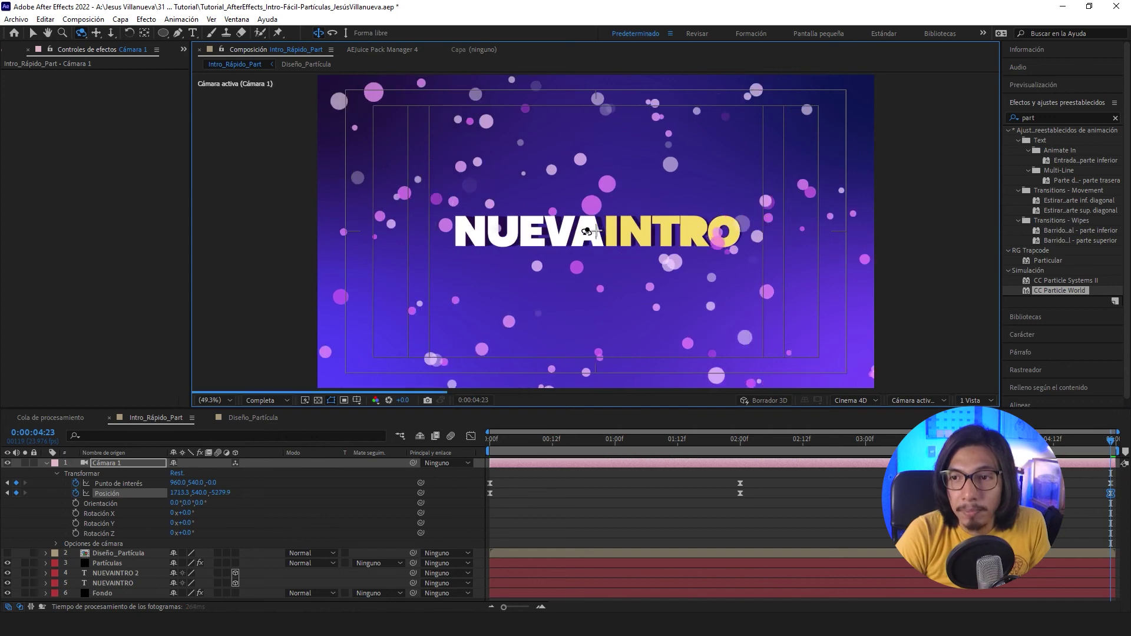
drag(587, 232, 584, 232)
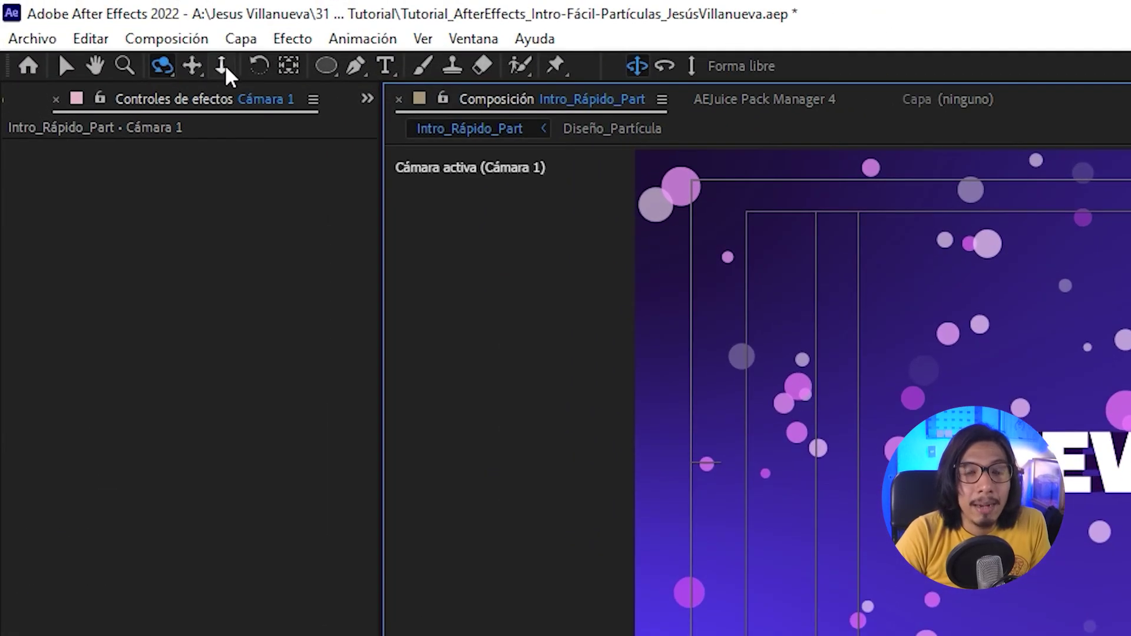
Dolly the camera closer to NUEVAINTRO, ending at Posición 1782.2, 538.6, -4363.5
click(226, 68)
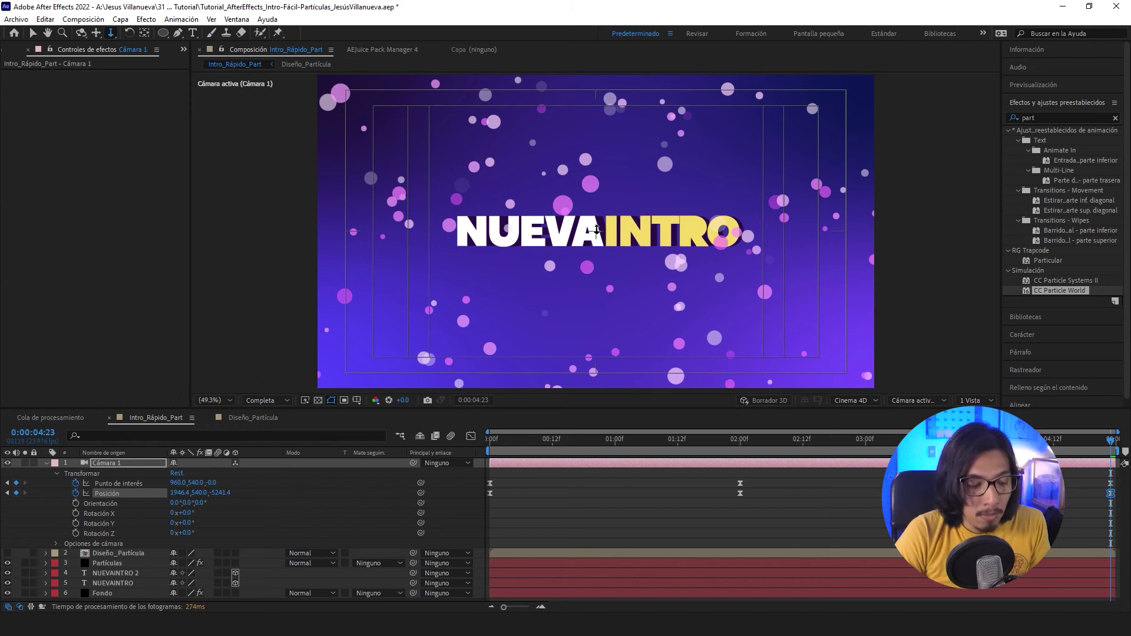
click(596, 230)
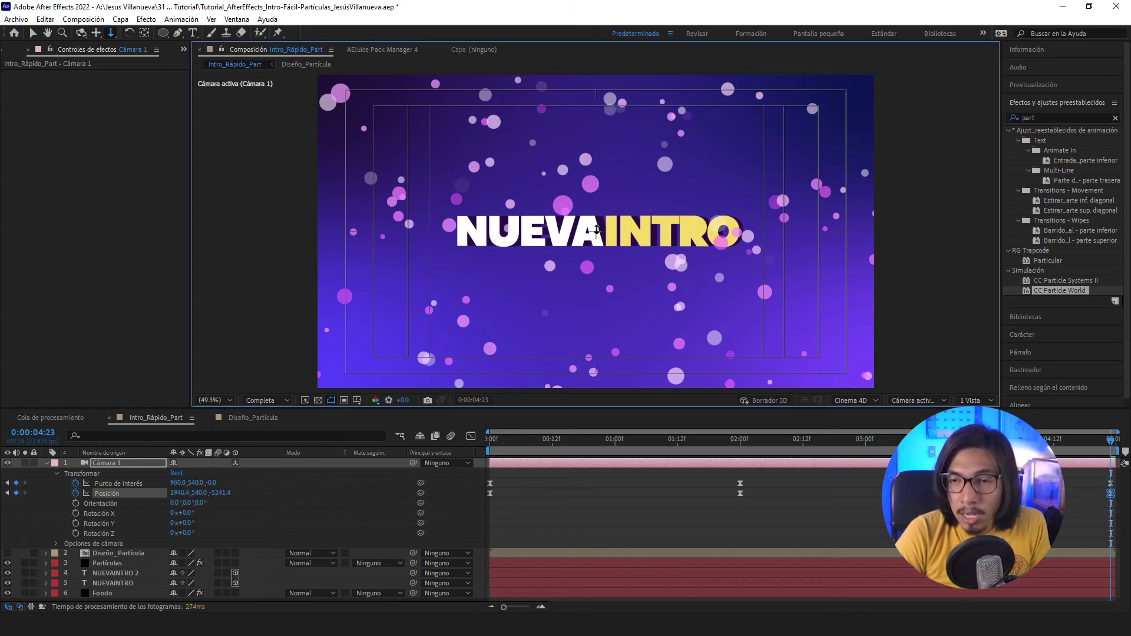
scroll(596, 230, up, 2)
scroll(596, 229, up, 2)
scroll(597, 227, up, 2)
scroll(599, 223, up, 1)
scroll(599, 222, up, 1)
scroll(601, 220, up, 1)
scroll(604, 217, up, 1)
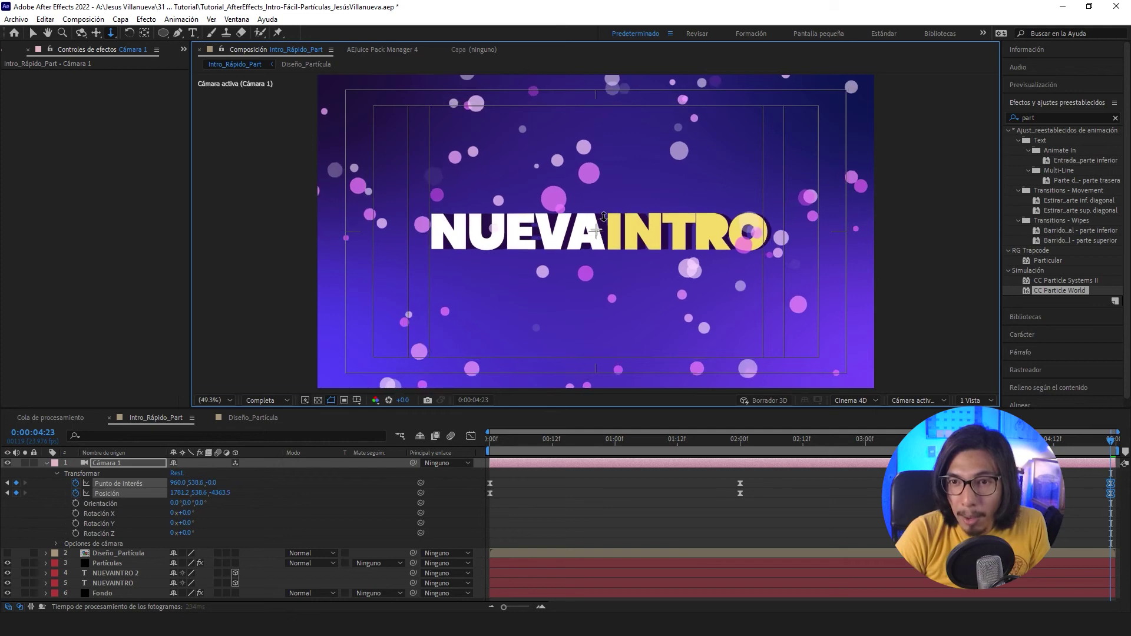
Preview the camera move from the start, then select the NUEVAINTRO text layer
drag(758, 441, 405, 452)
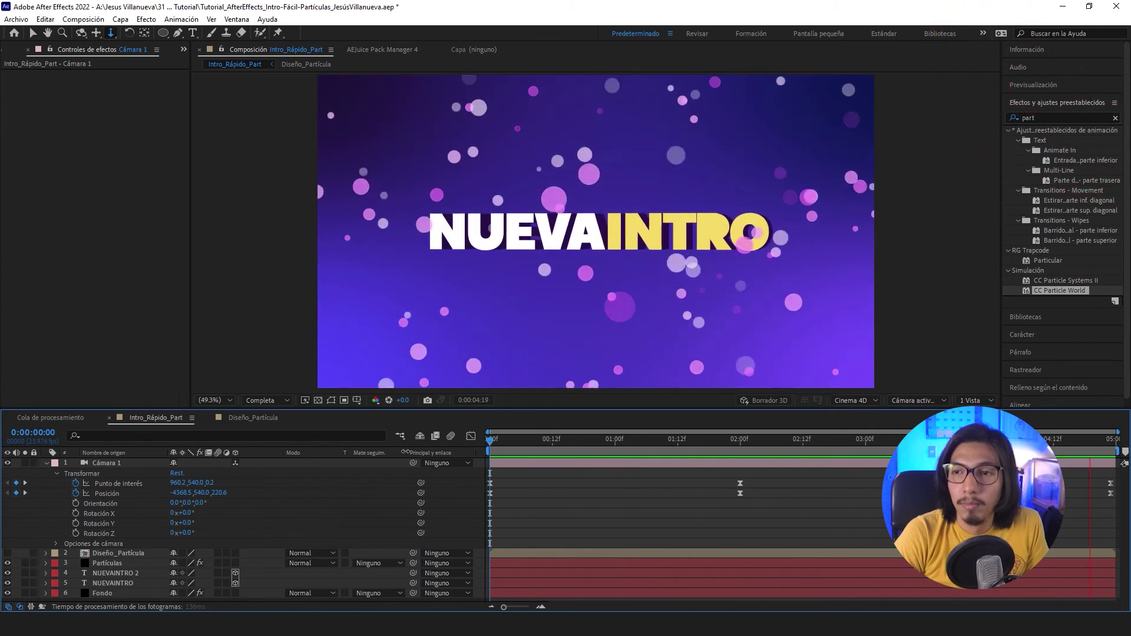
click(82, 534)
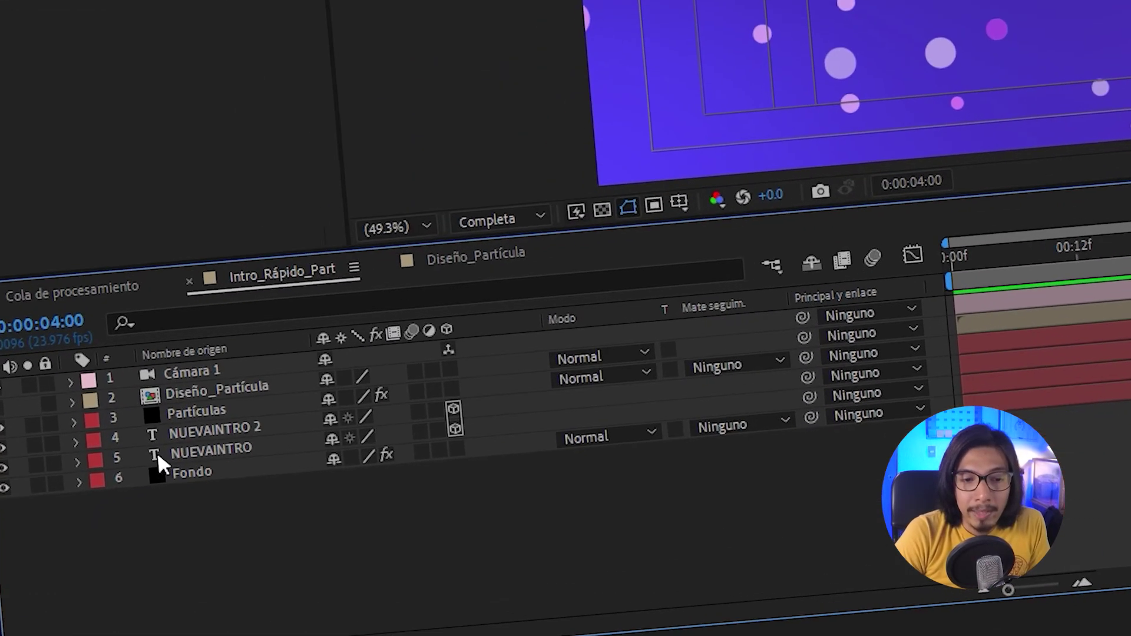
click(86, 505)
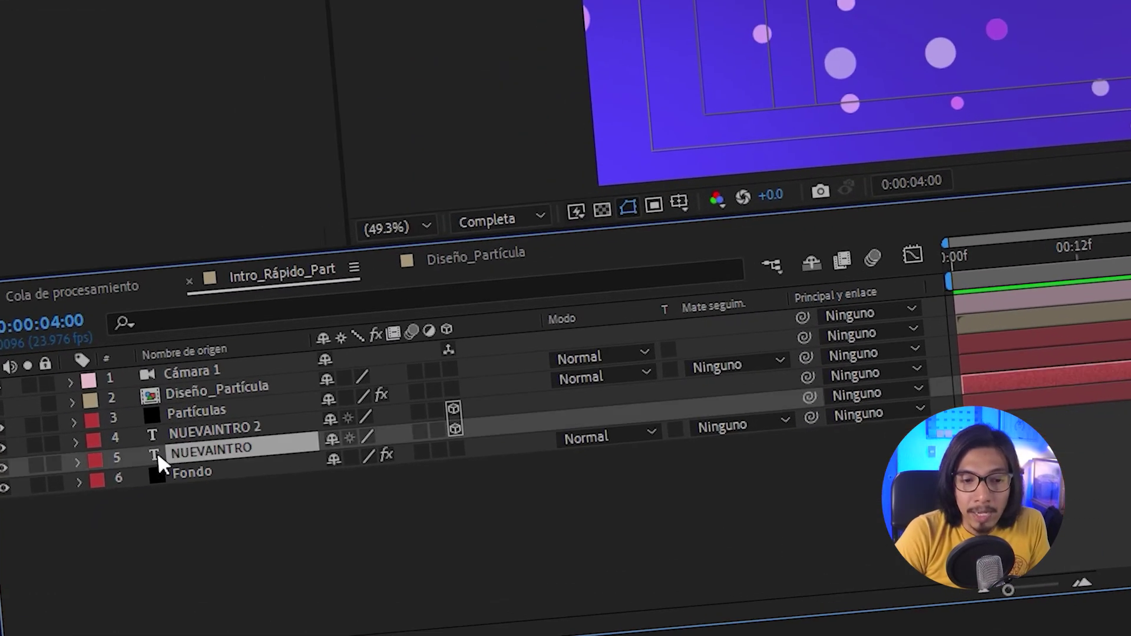
In Diseño_Partícula, hide the ellipse layer, add a white star shape, then return to Intro_Rápido_Part
click(158, 430)
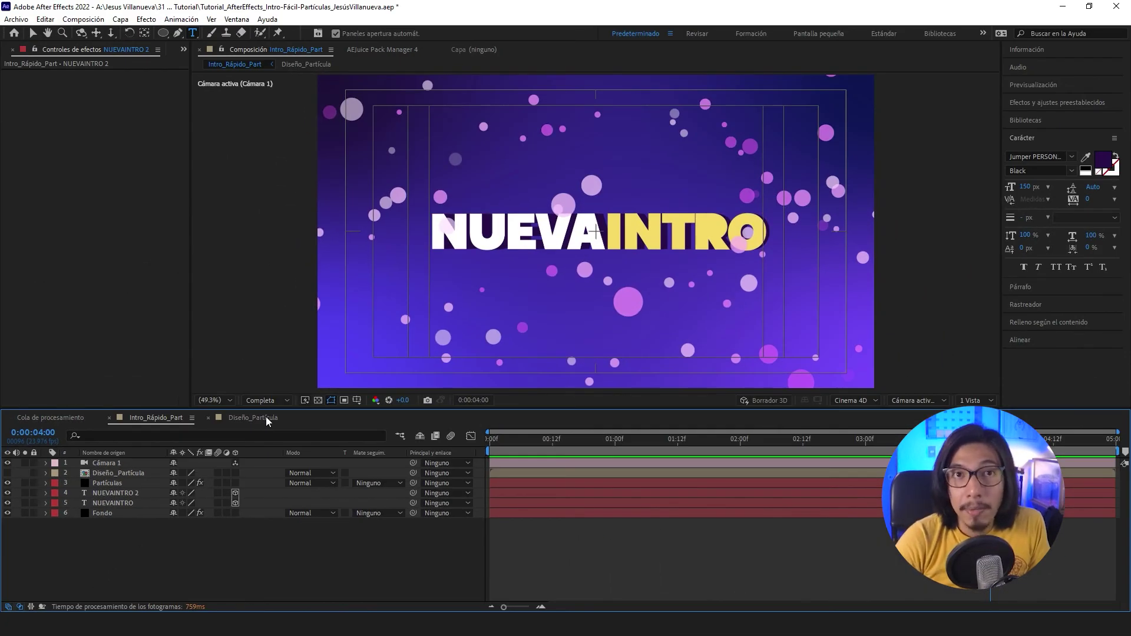
click(253, 418)
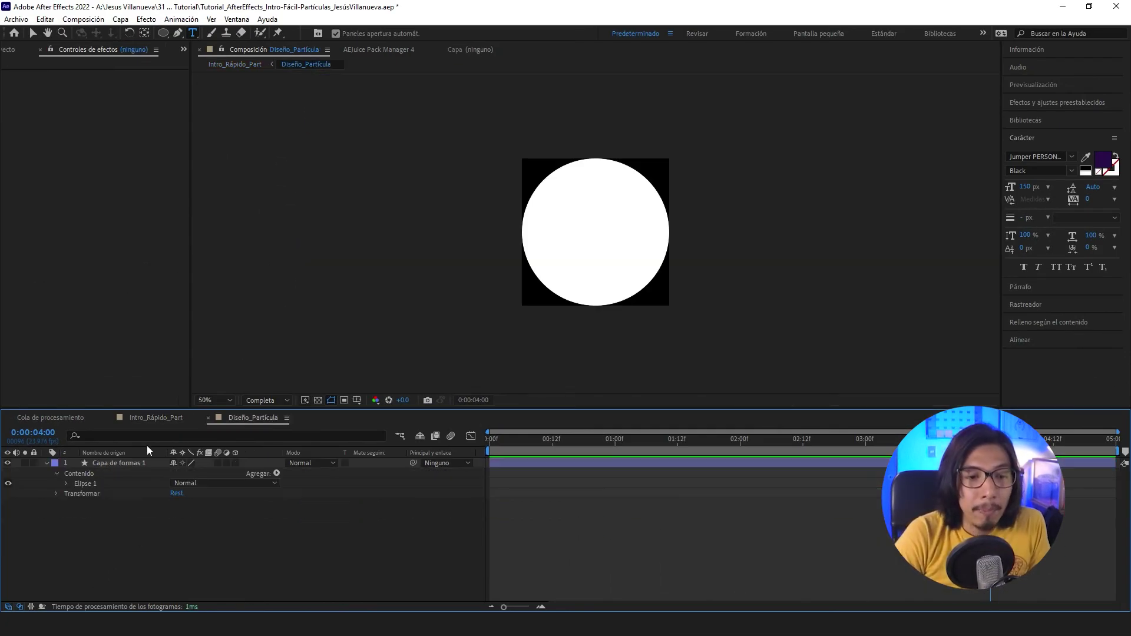
click(9, 463)
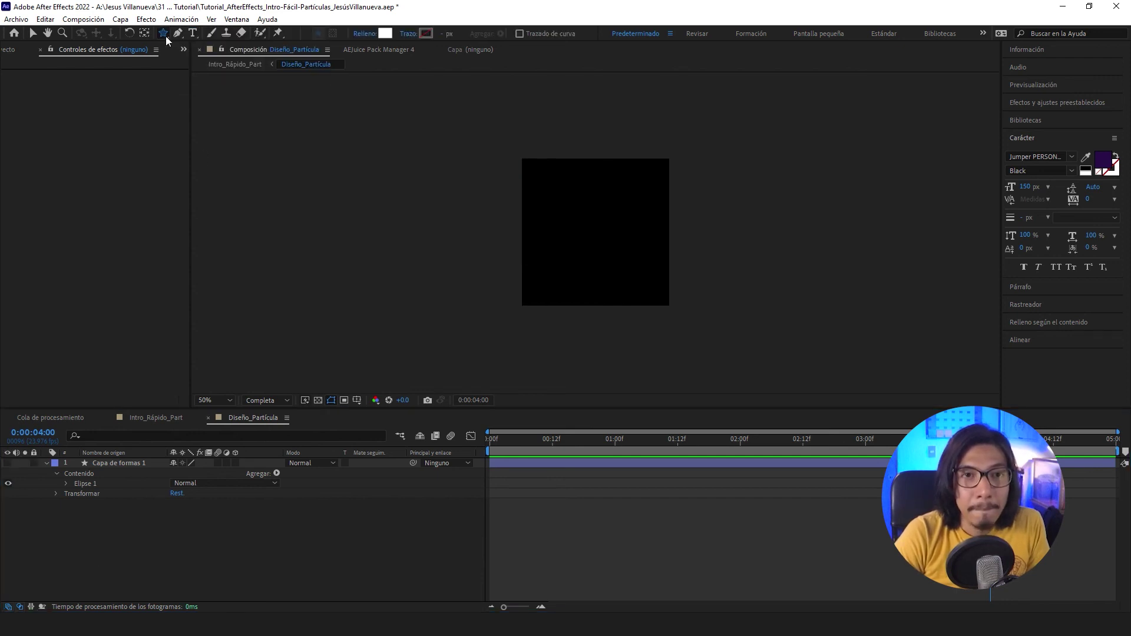
double_click(165, 37)
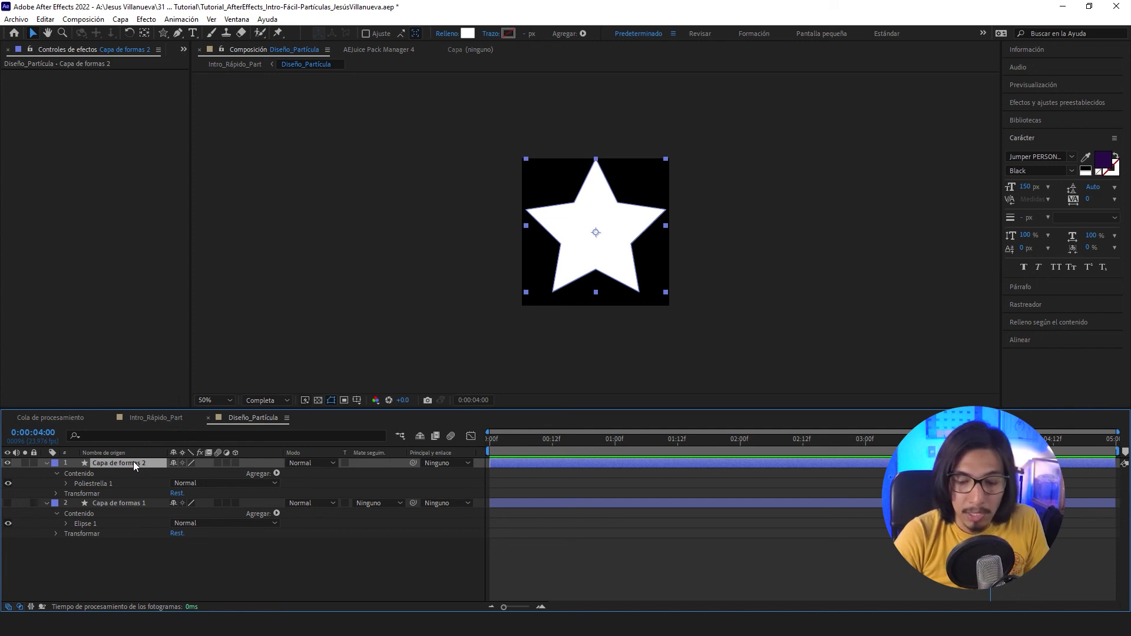
click(168, 418)
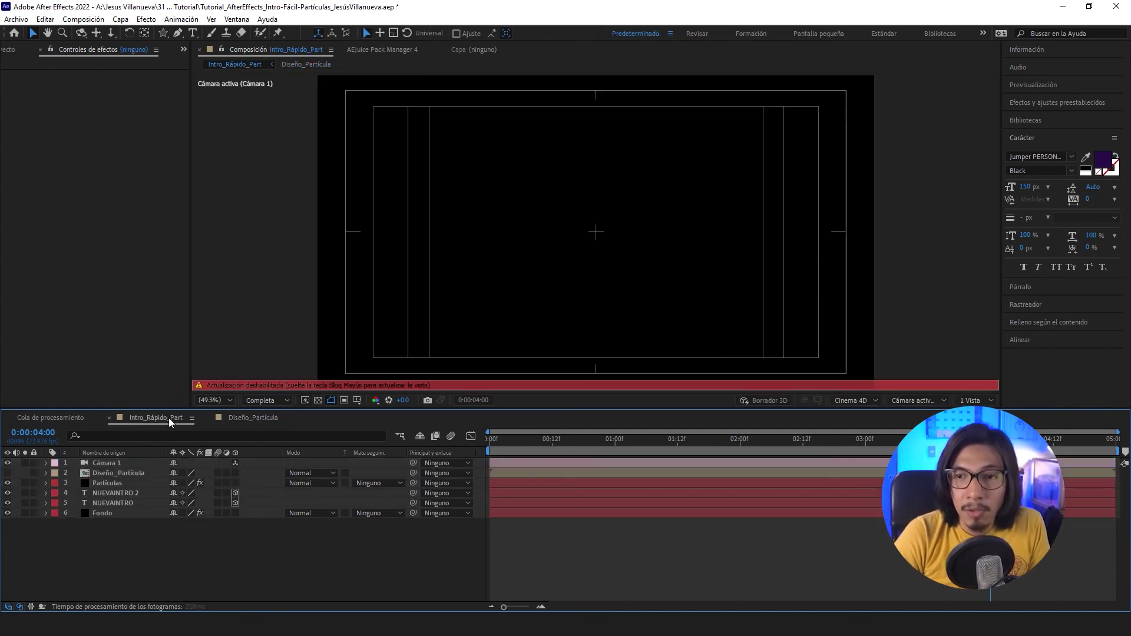
drag(599, 443, 740, 443)
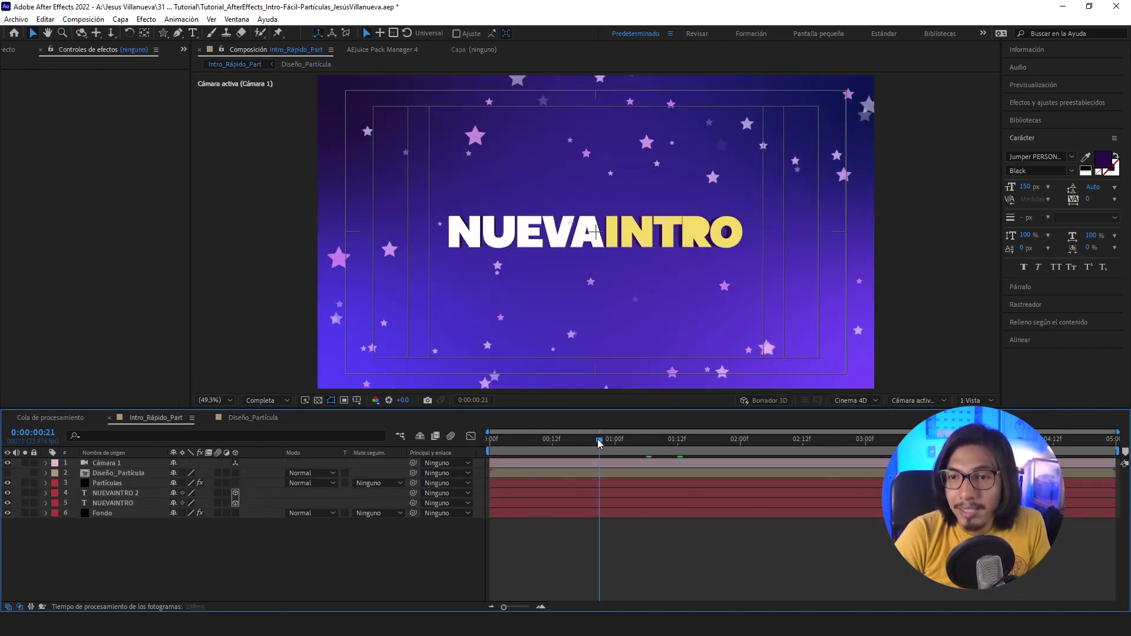